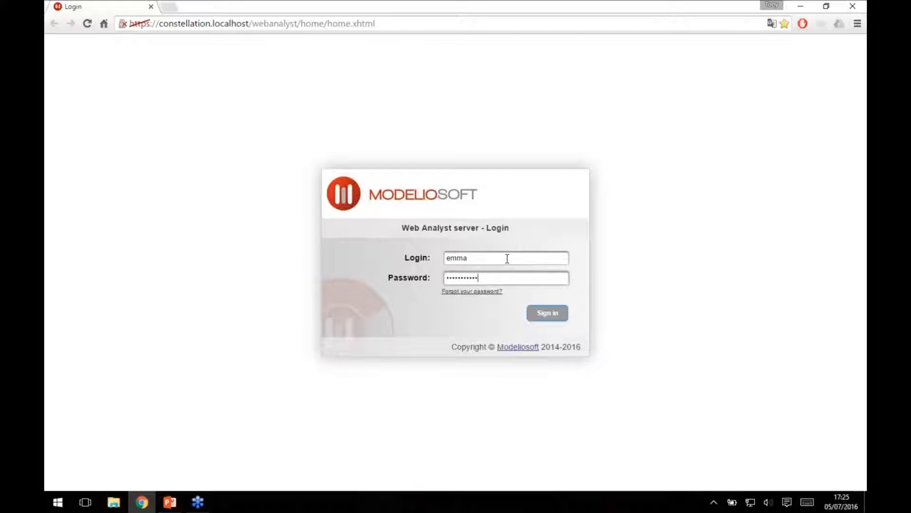
Sign in to the Web Analyst server with the credentials already entered.
left_click(550, 314)
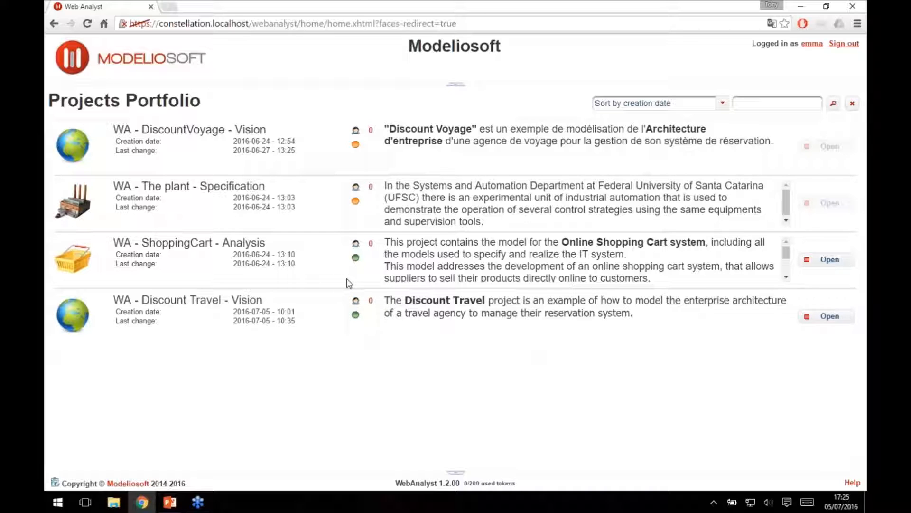
left_click_drag(124, 186, 262, 186)
left_click(706, 389)
Open the account page, browse the available themes, and return to the projects portfolio without saving any preference.
left_click(814, 45)
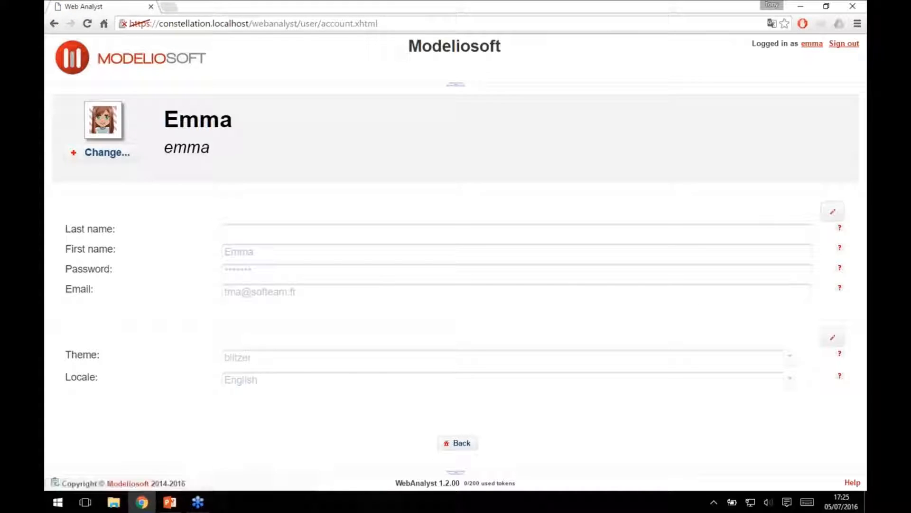
left_click(833, 337)
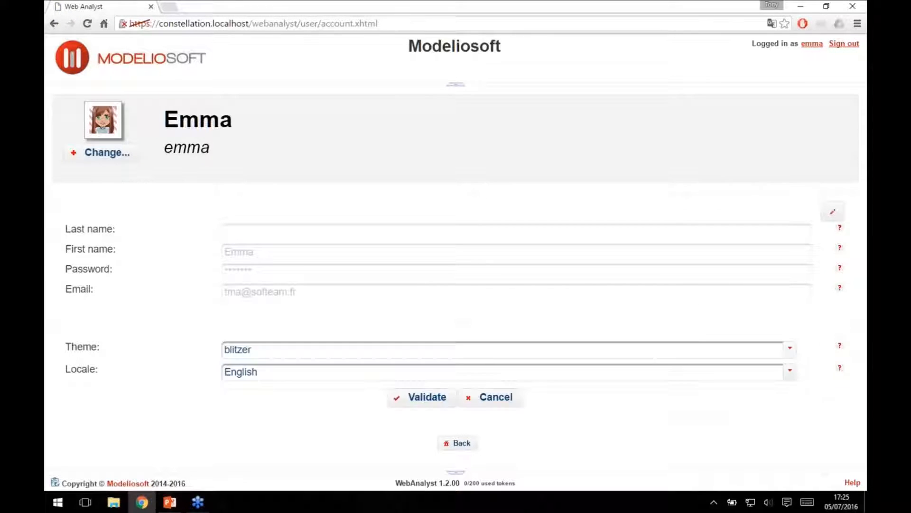
left_click(302, 351)
scroll(279, 286, "down", 10)
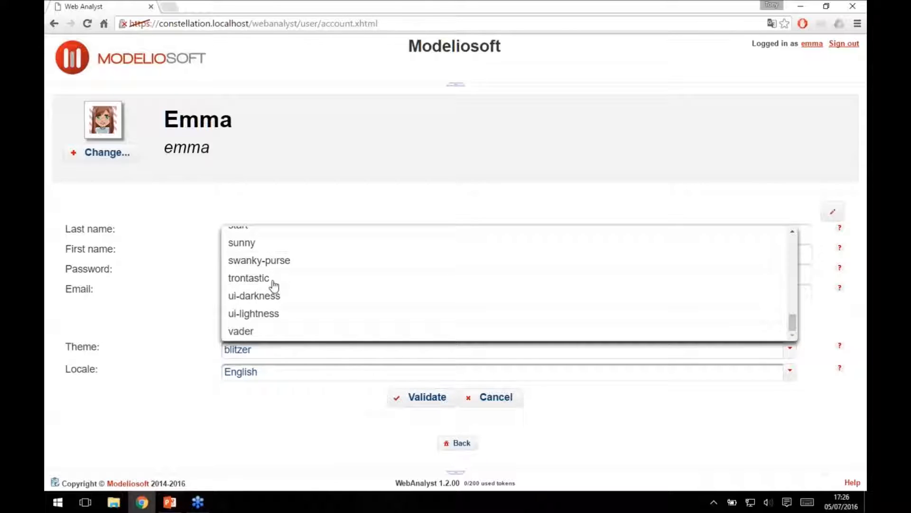
left_click(491, 152)
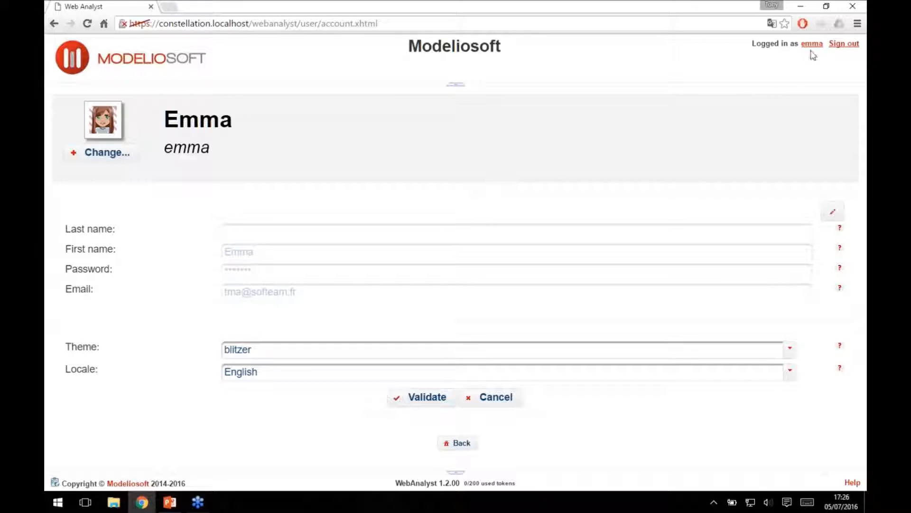
left_click(495, 401)
left_click(457, 445)
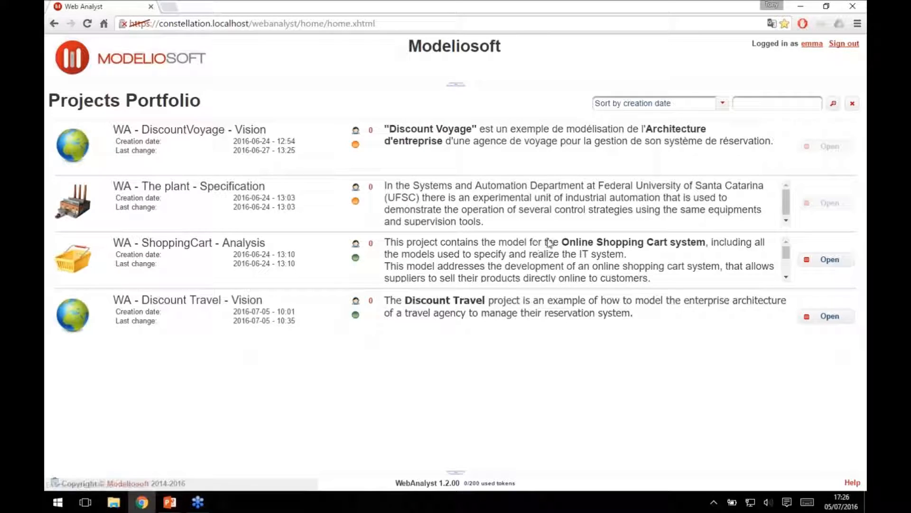
Open the WA - Discount Travel - Vision project and collapse its page header.
left_click(837, 315)
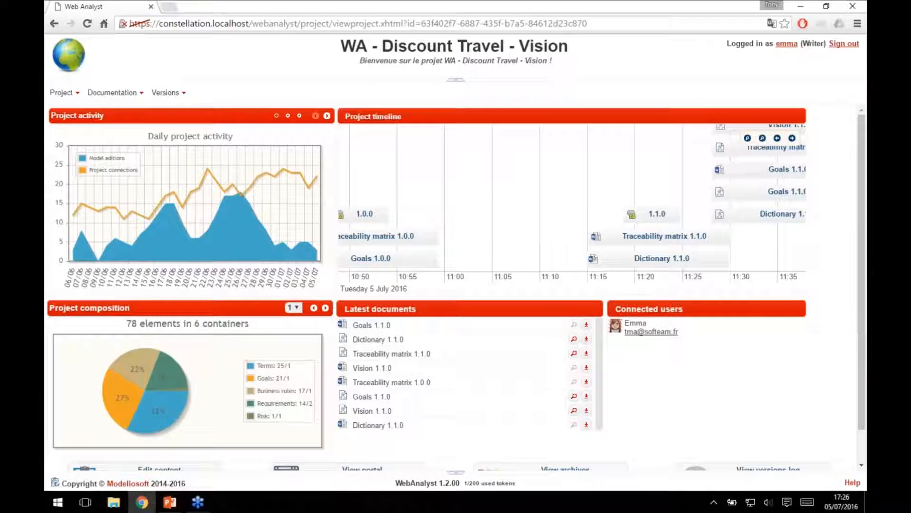
left_click(457, 86)
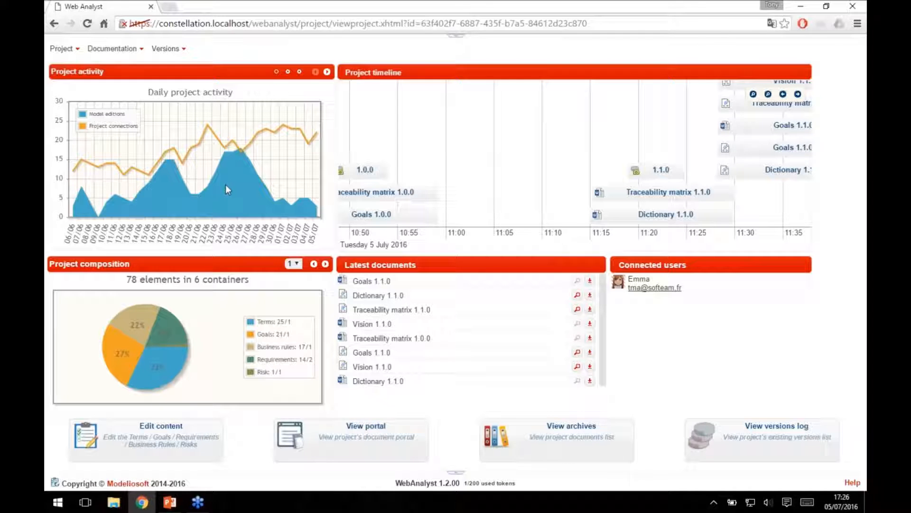
View the weekly and monthly project activity charts and return to the weekly one.
left_click(327, 73)
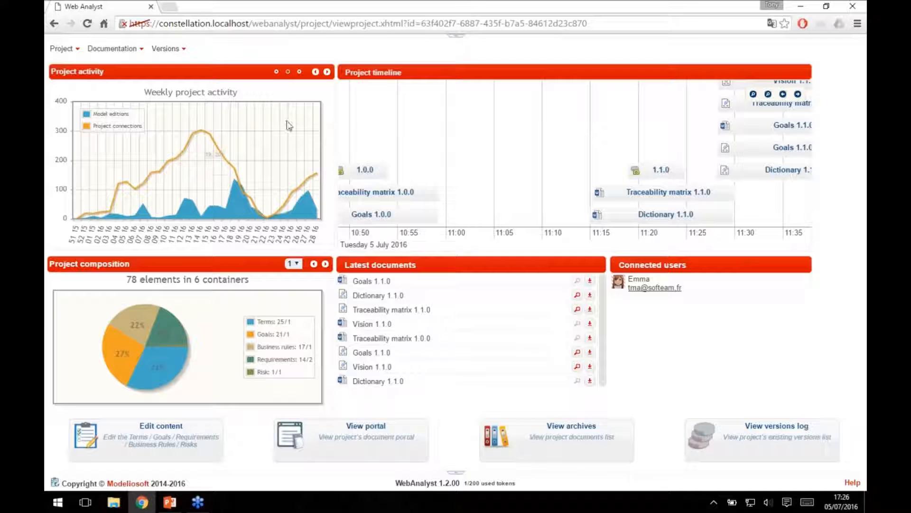
left_click(327, 73)
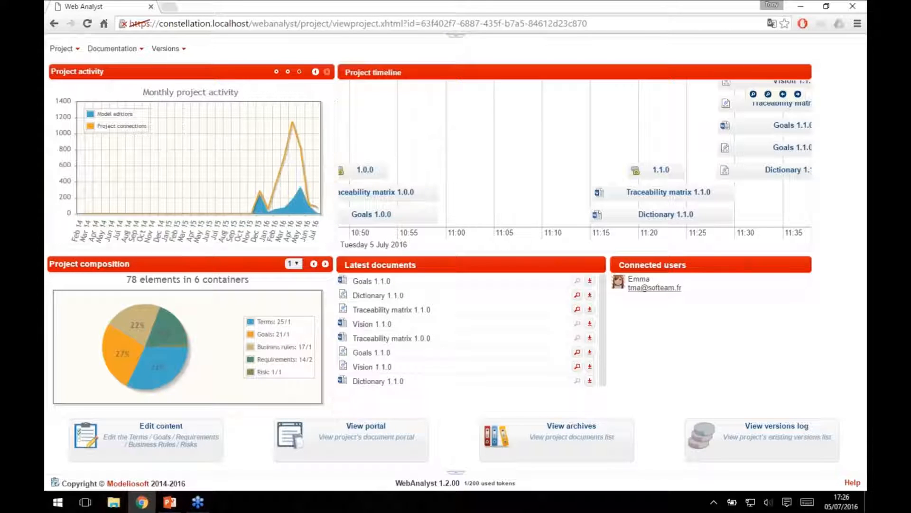
left_click(326, 74)
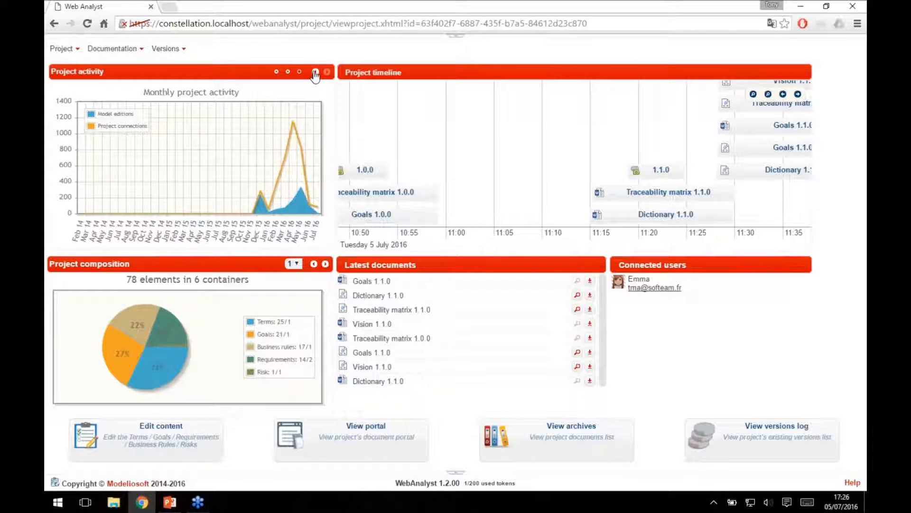
mouse_move(219, 142)
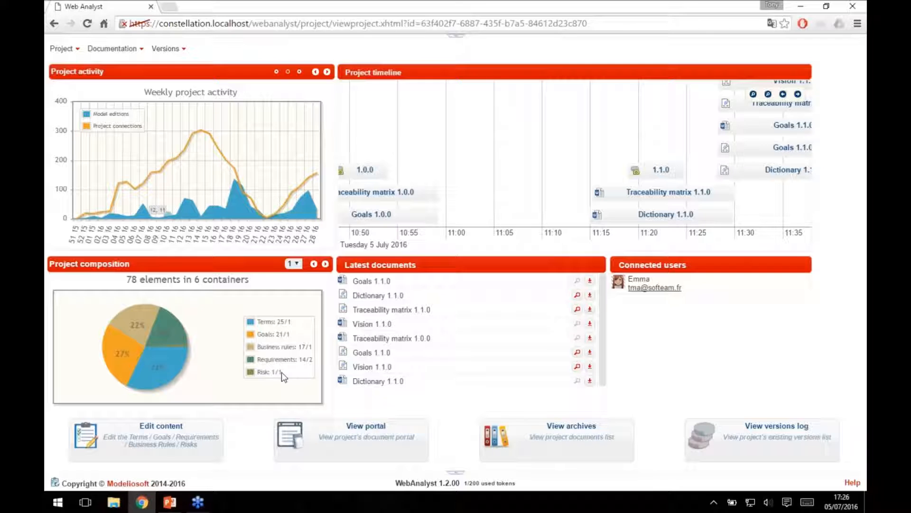
Examine the project timeline around the 1.0.0 and 1.1.0 versions and their documents at a wider time scale.
mouse_move(531, 148)
left_mouse_down()
mouse_move(710, 142)
mouse_move(537, 141)
left_mouse_up()
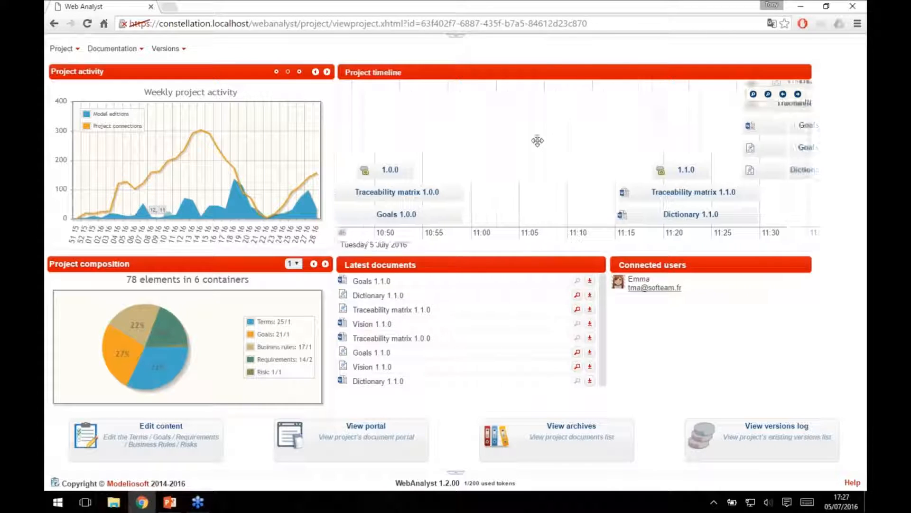
left_click_drag(688, 132, 381, 120)
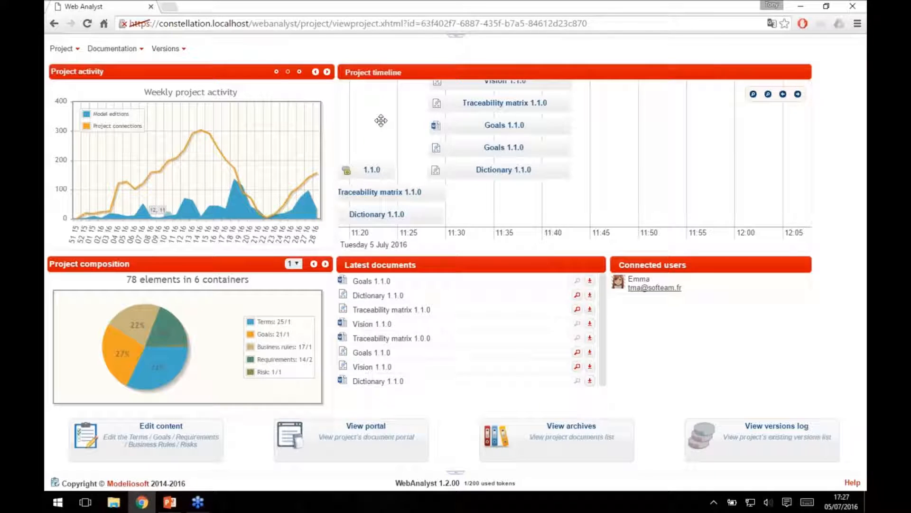
left_click_drag(464, 177, 636, 181)
scroll(543, 159, "down", 1)
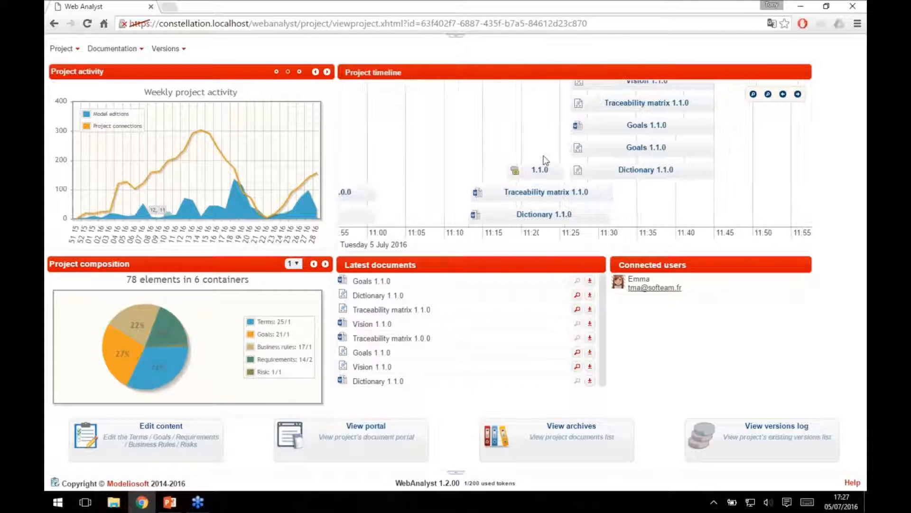
scroll(498, 158, "down", 1)
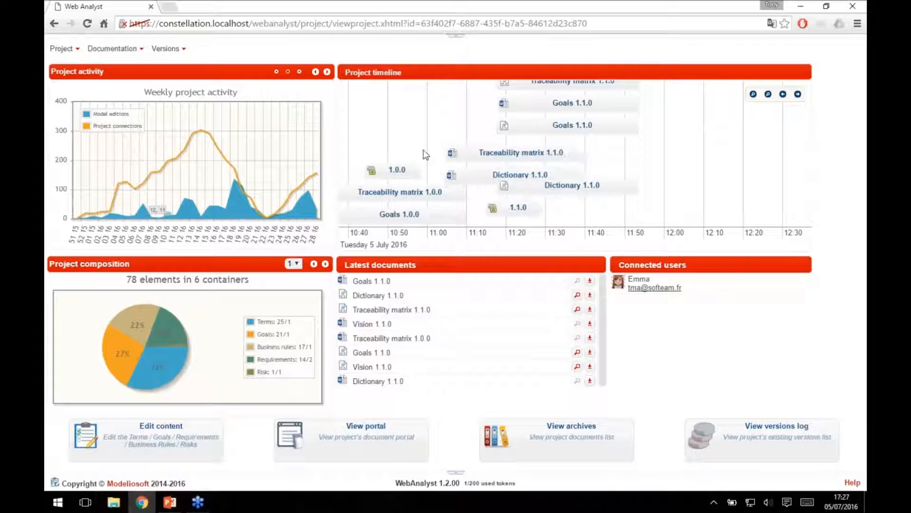
left_click_drag(411, 135, 494, 131)
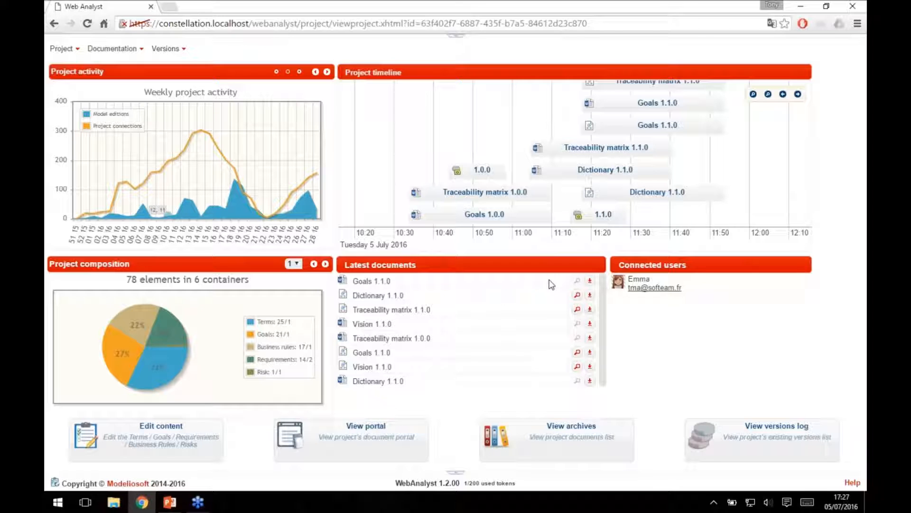
View the published Dictionary 1.1.0 and Goals 1.1.0 web documents, and return to the project dashboard.
left_click(578, 296)
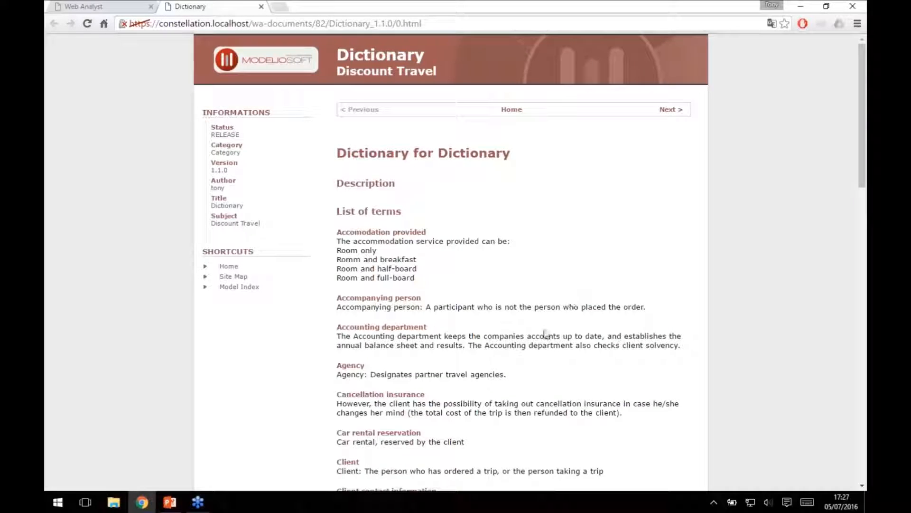
scroll(545, 334, "down", 15)
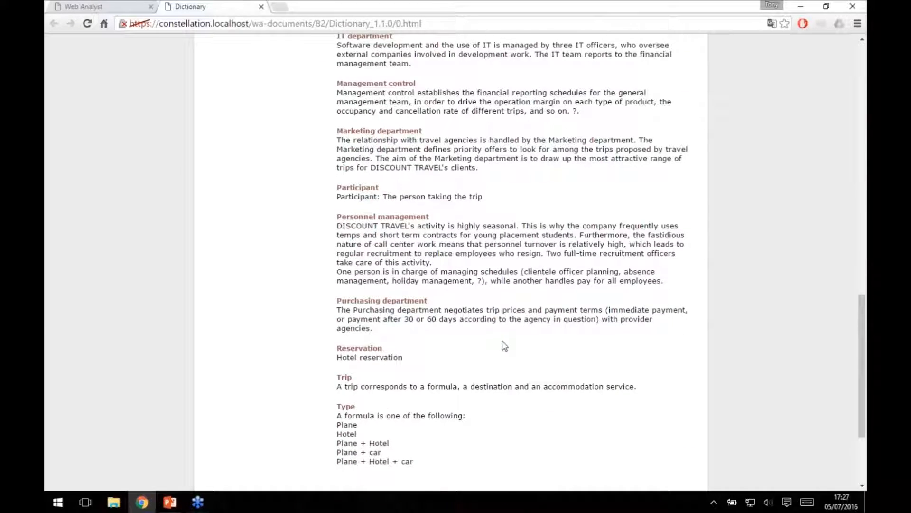
scroll(505, 346, "up", 15)
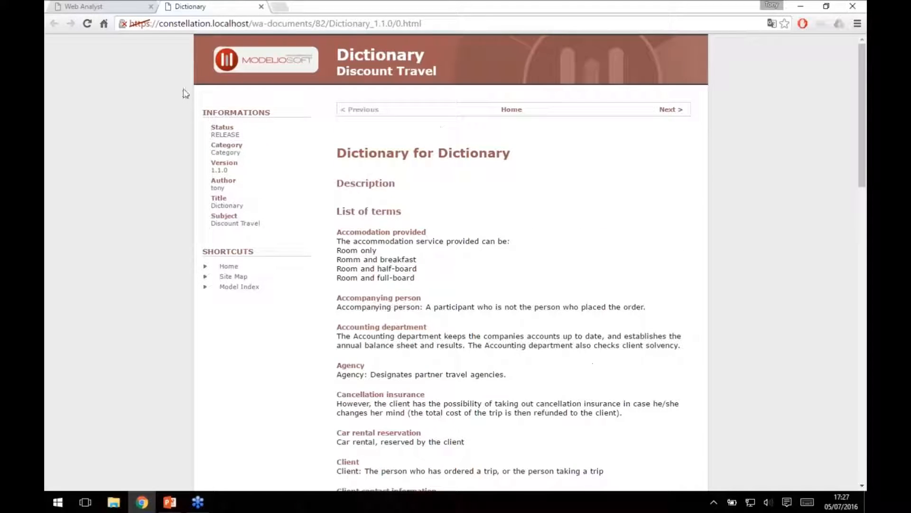
left_click(85, 7)
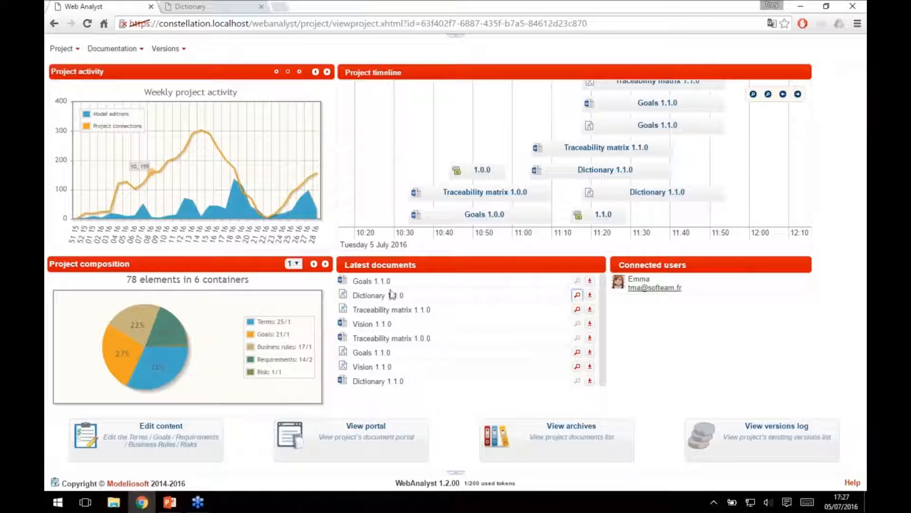
left_click(577, 352)
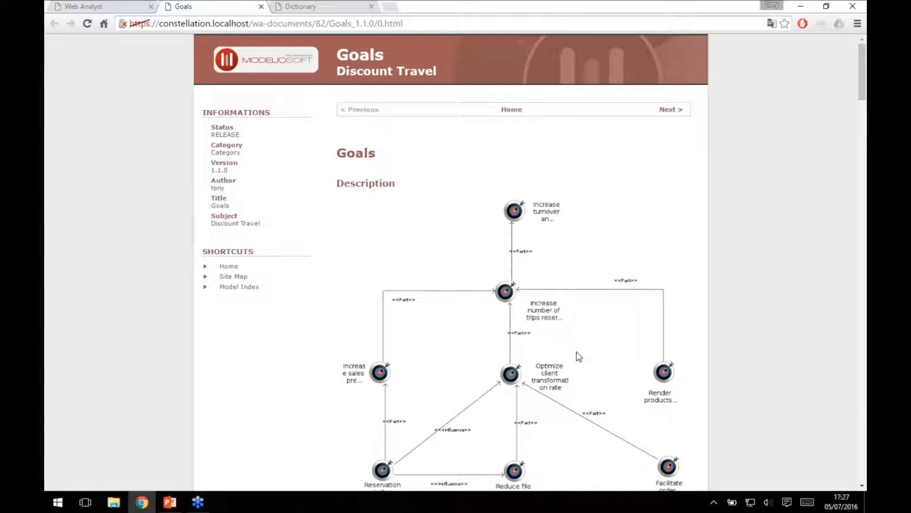
left_click(113, 8)
left_click(113, 49)
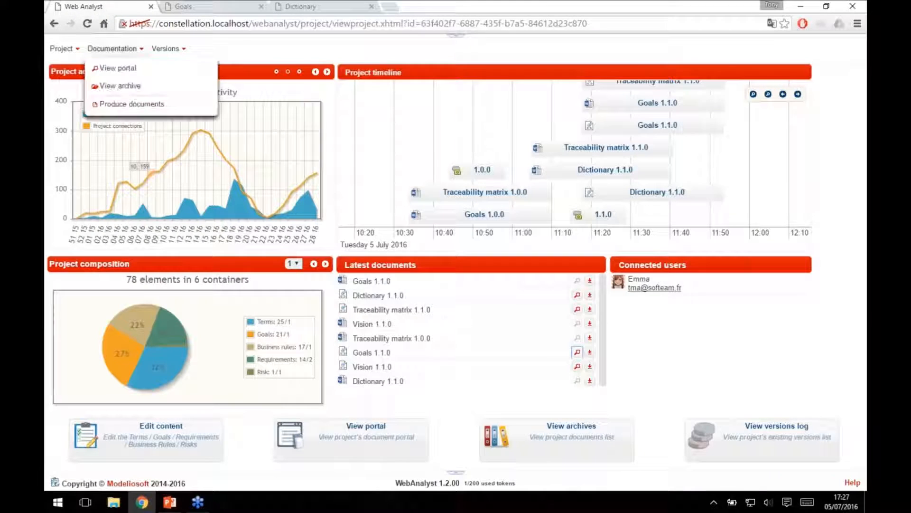
left_click_drag(676, 311, 665, 288)
left_click(667, 316)
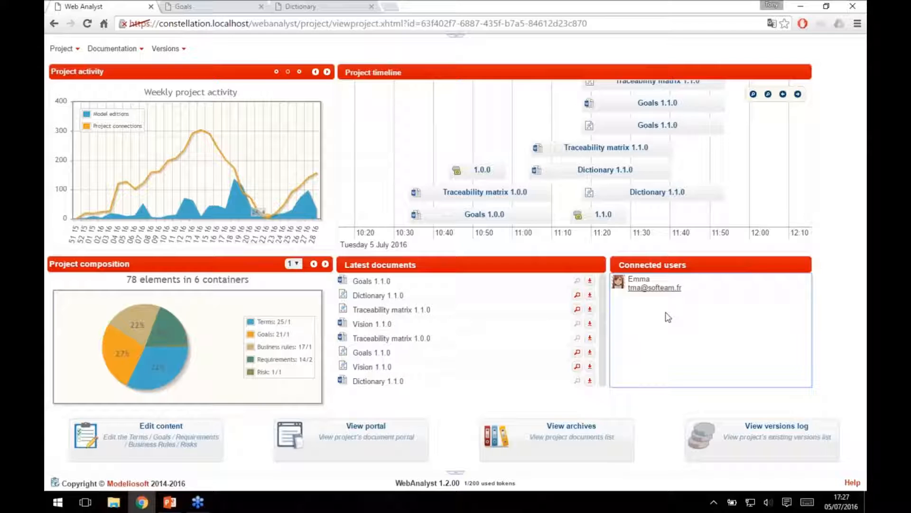
Open the project's content for editing and expand the Terms, Goals, Requirements, Business Rules and Risks branches.
left_click(147, 446)
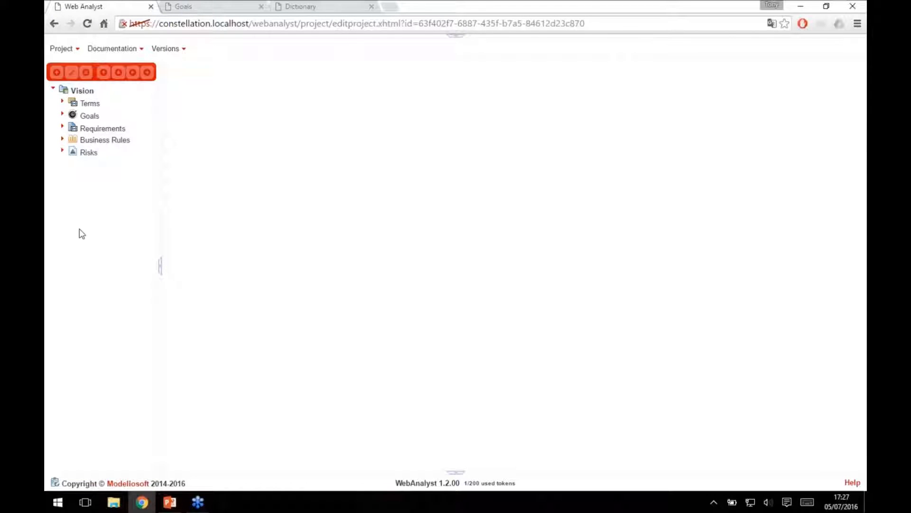
left_click(62, 102)
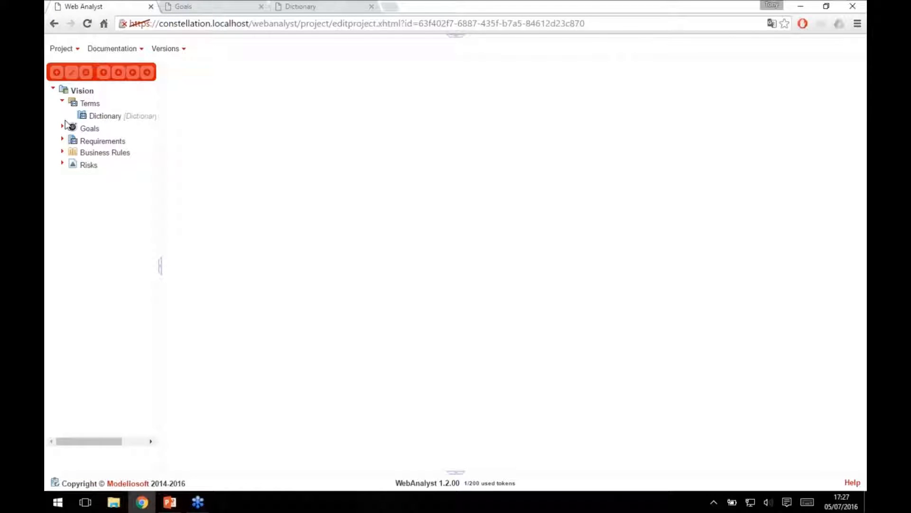
left_click(63, 127)
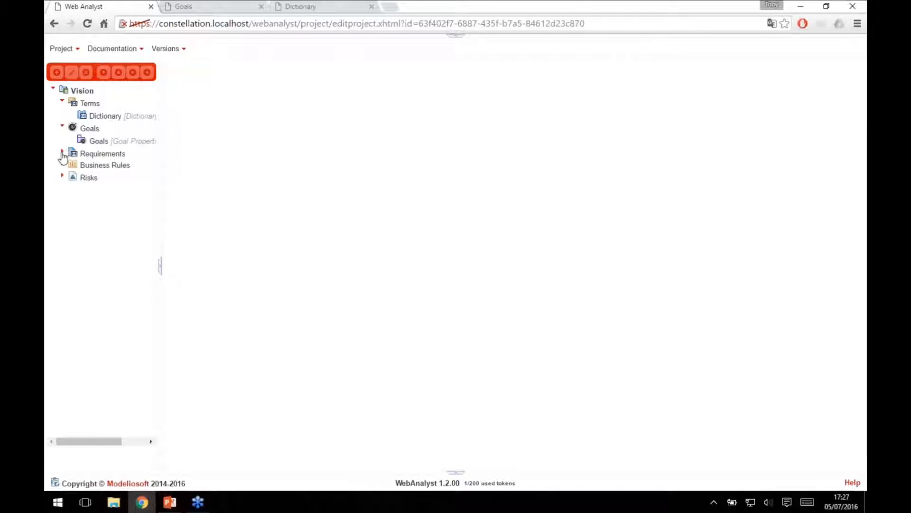
left_click(61, 151)
left_click(63, 190)
left_click(63, 214)
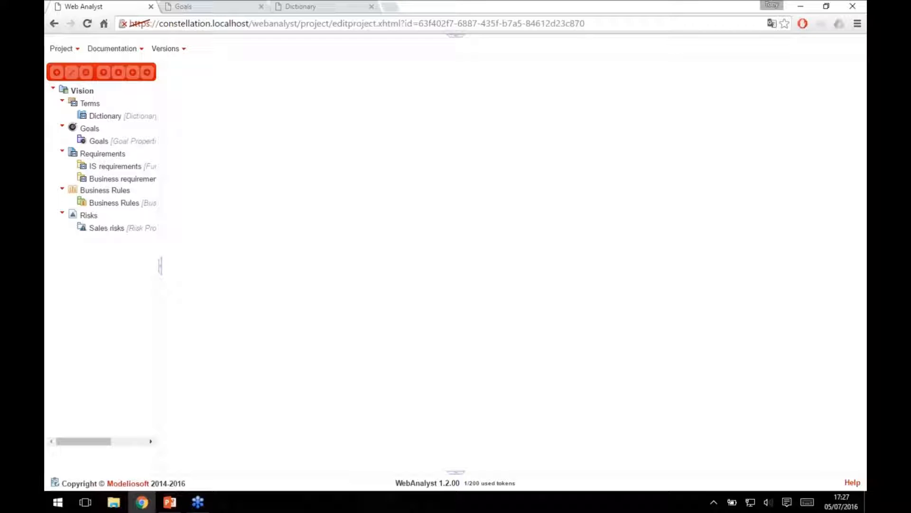
View the element tables of the Goals, Business Rules, IS requirements and Business requirements containers.
left_click(104, 142)
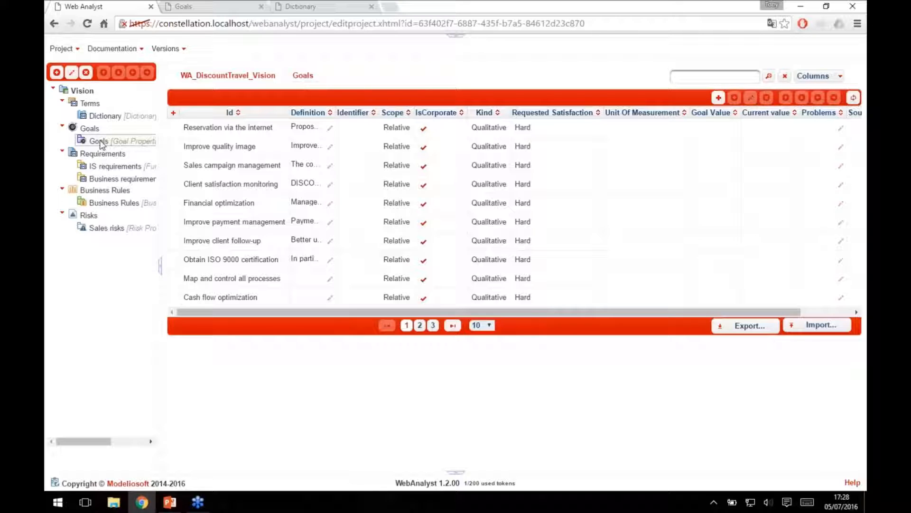
left_click(125, 205)
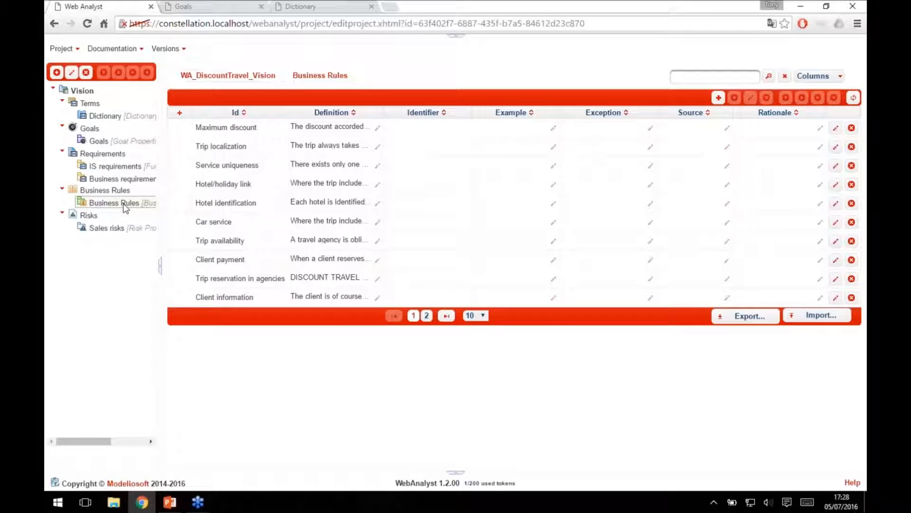
left_click(109, 167)
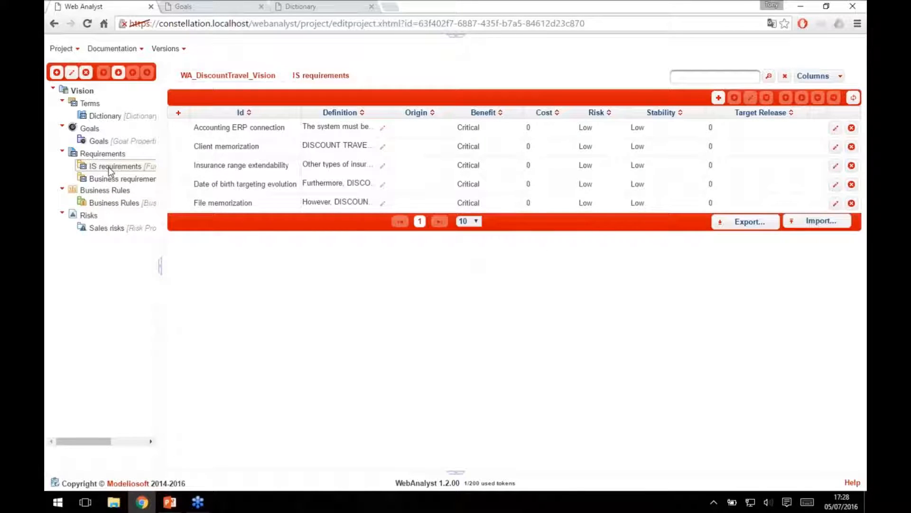
left_click(105, 183)
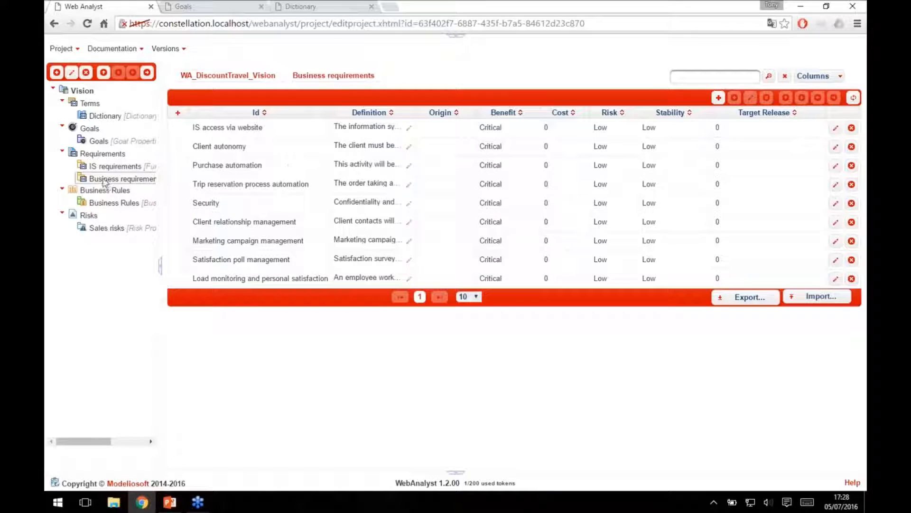
Open the Dictionary container and show 100 terms per page.
left_click(108, 118)
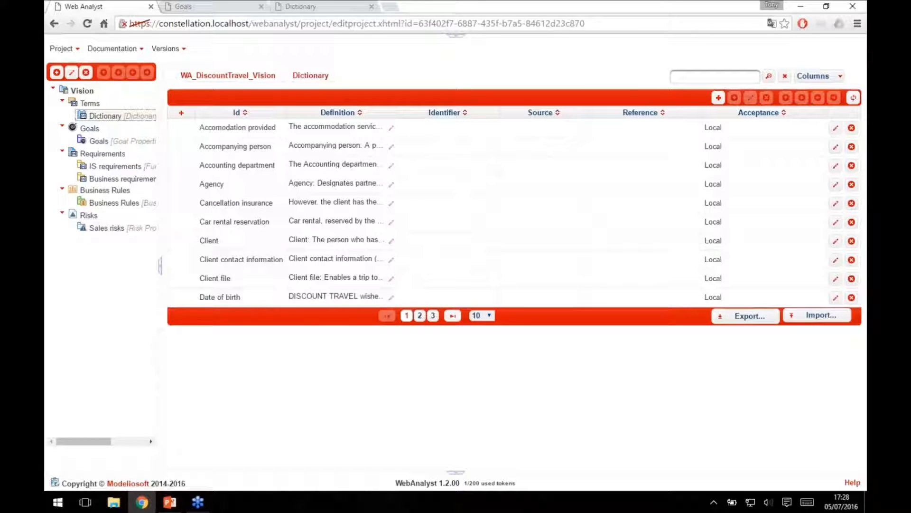
left_click(488, 315)
left_click(490, 356)
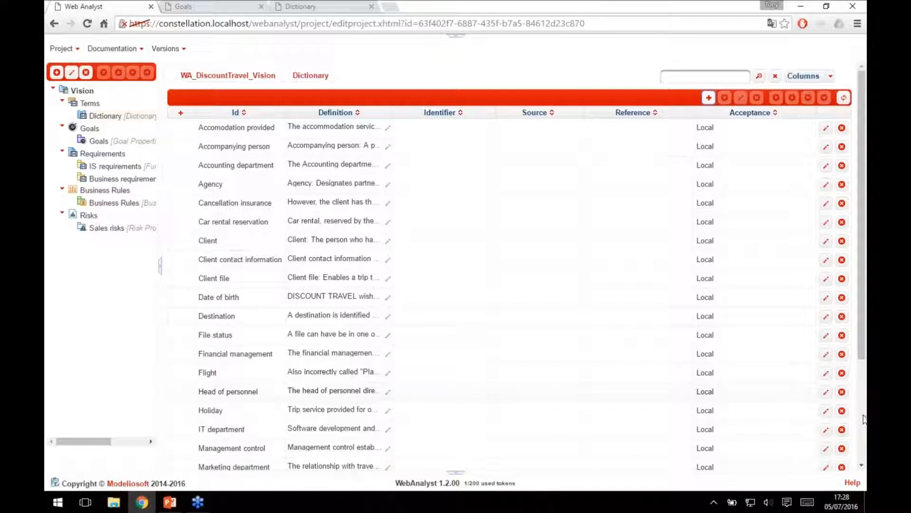
Add a new term at the end of the Dictionary table.
scroll(849, 413, "down", 4)
left_click(208, 437)
key("Escape")
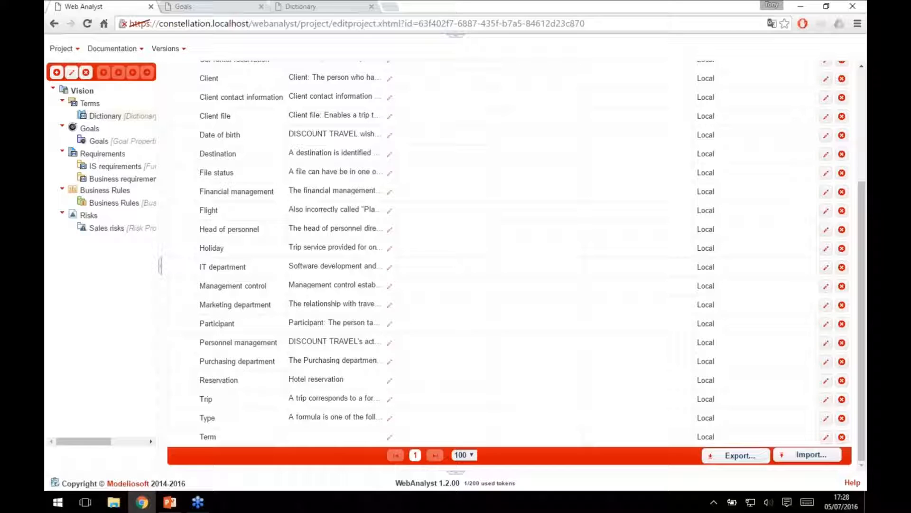
Name the new dictionary term VAT and save "VAT rate" as its definition.
left_click(238, 437)
type("VIP")
key("Return")
left_click(238, 437)
type("VAT")
key("Return")
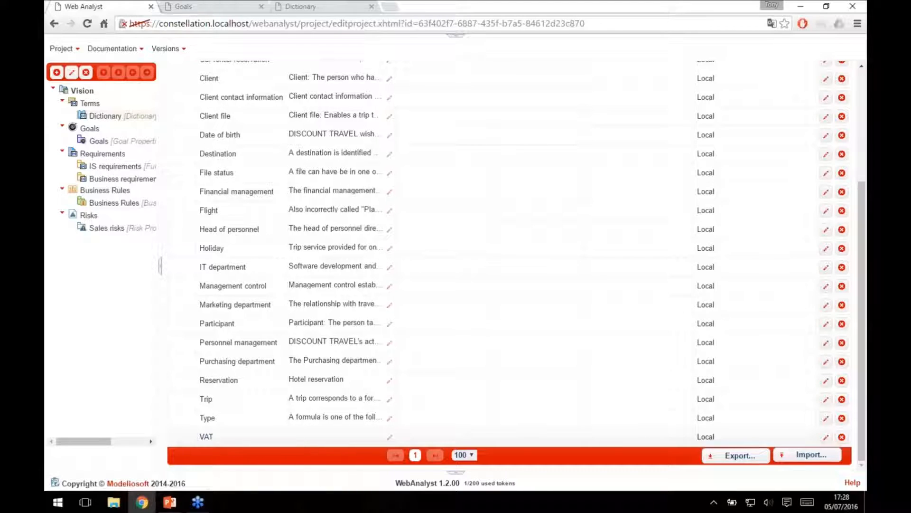
left_click(389, 438)
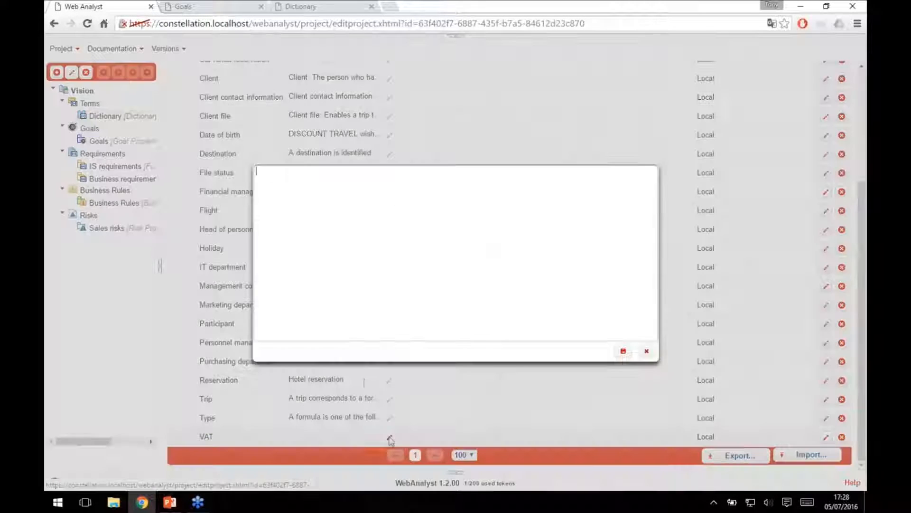
type("VAT rate")
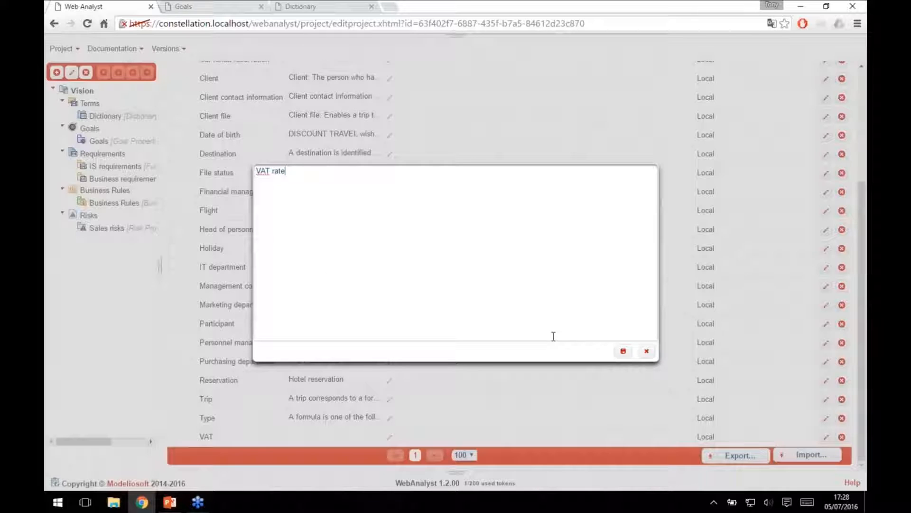
left_click(623, 352)
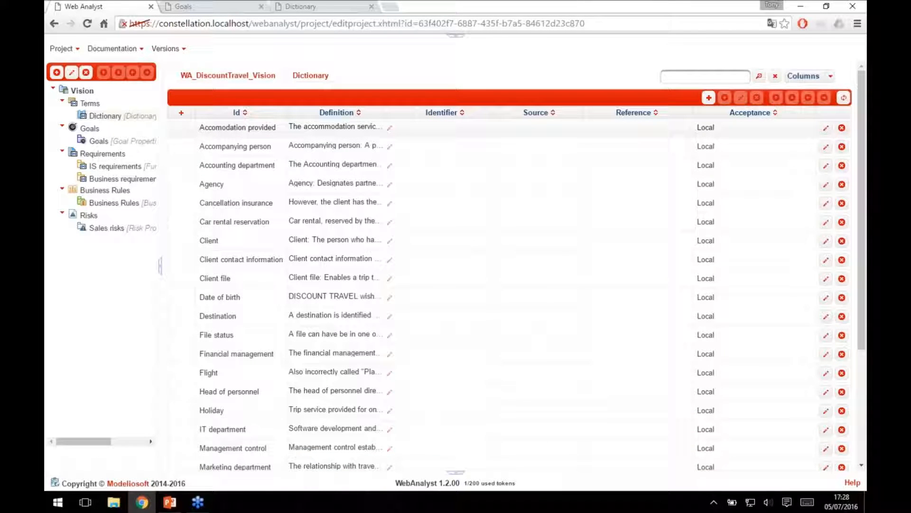
Start a new container under Requirements, named Performance requirements and of type Performance.
left_click(105, 155)
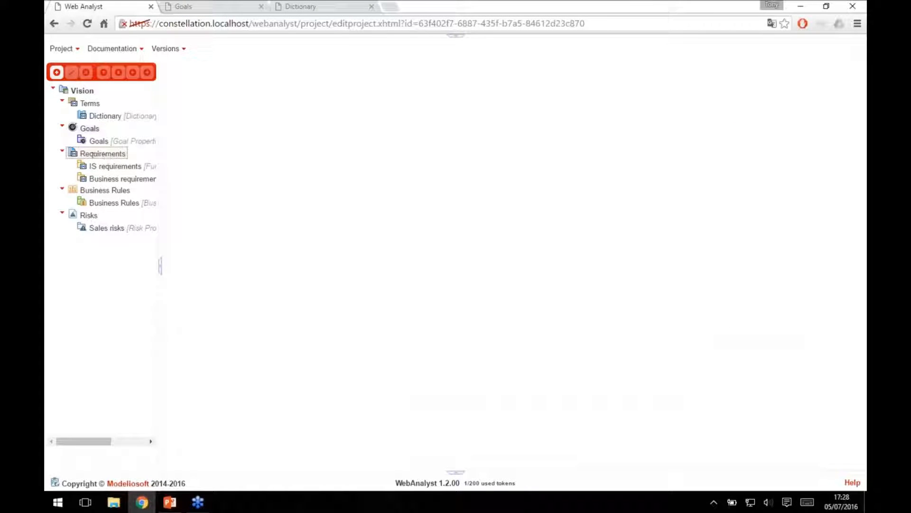
left_click(56, 72)
left_click(431, 206)
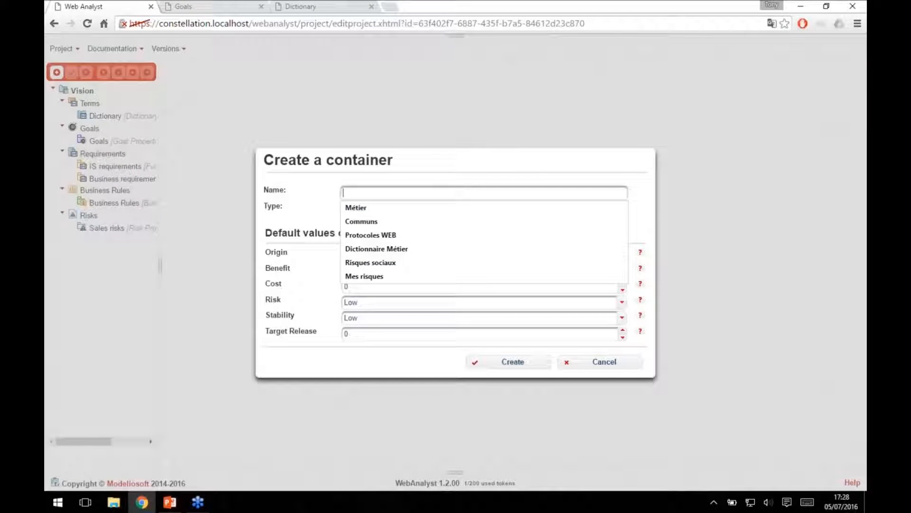
type("Performanc")
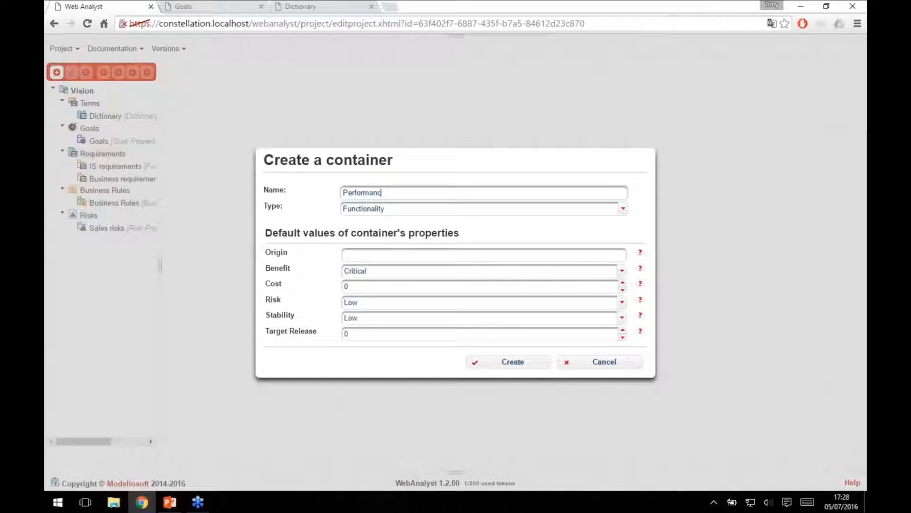
type("e requirements")
left_click(431, 208)
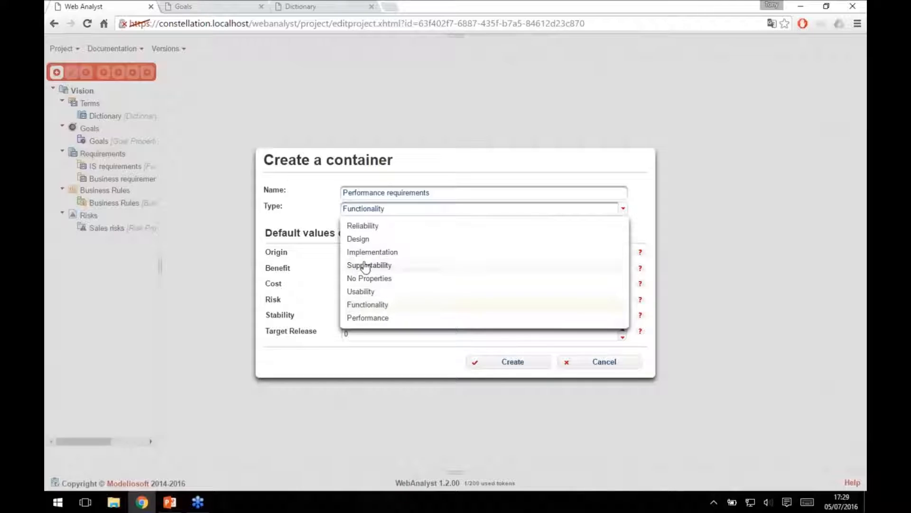
left_click(359, 317)
Set the container's default origin to Discount Travel and default risk to High, and create the container.
left_click(362, 252)
type("Discount Travell")
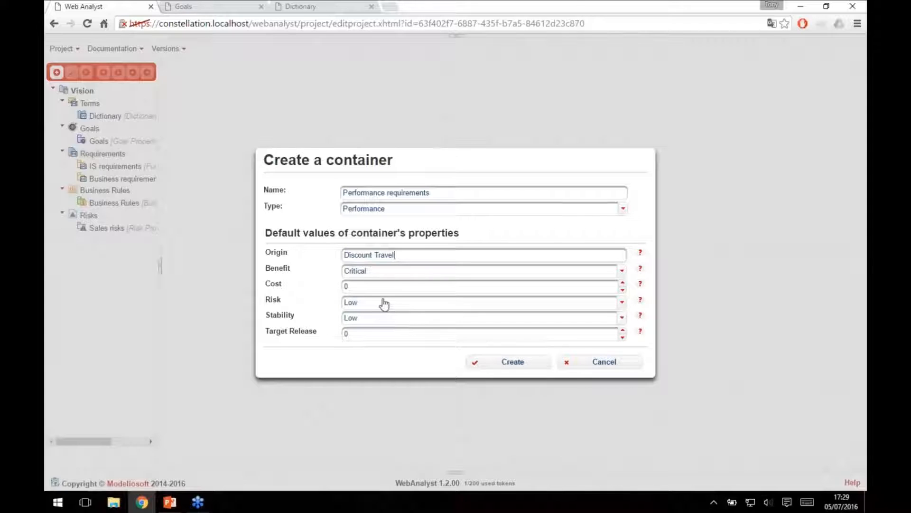
left_click(382, 301)
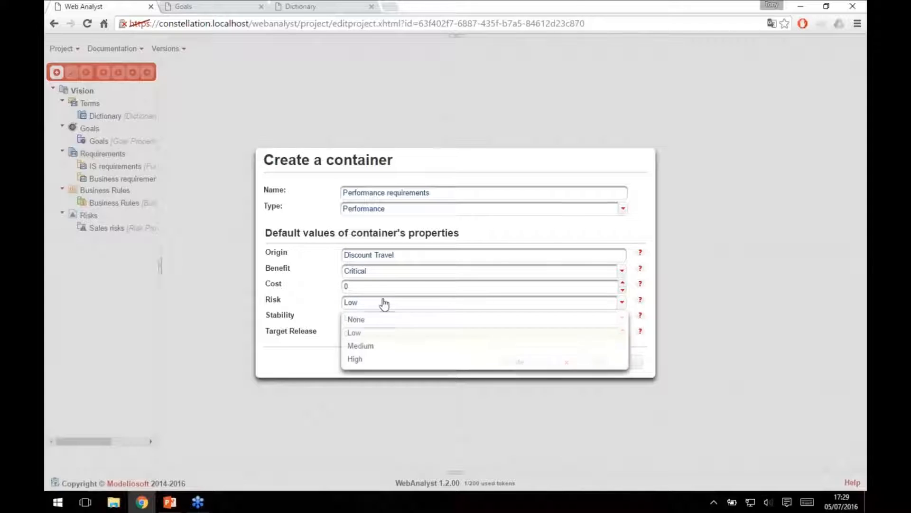
left_click(355, 359)
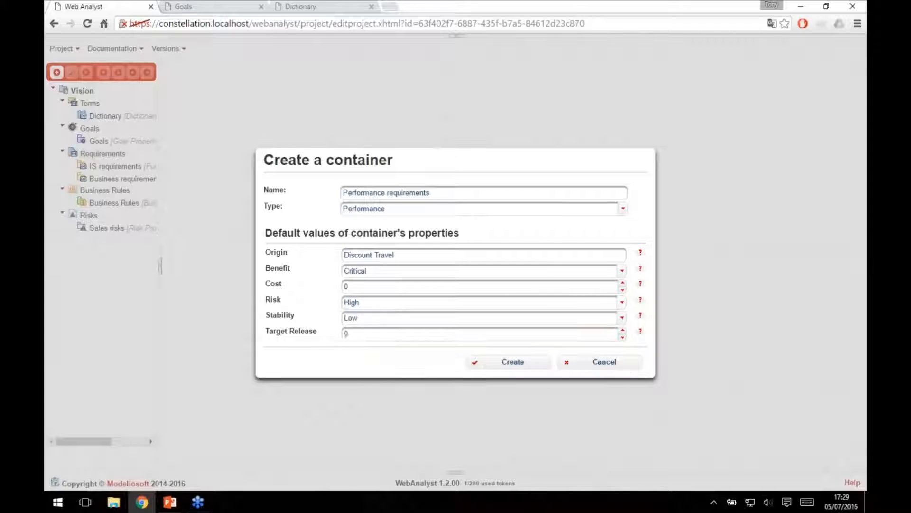
left_click(504, 362)
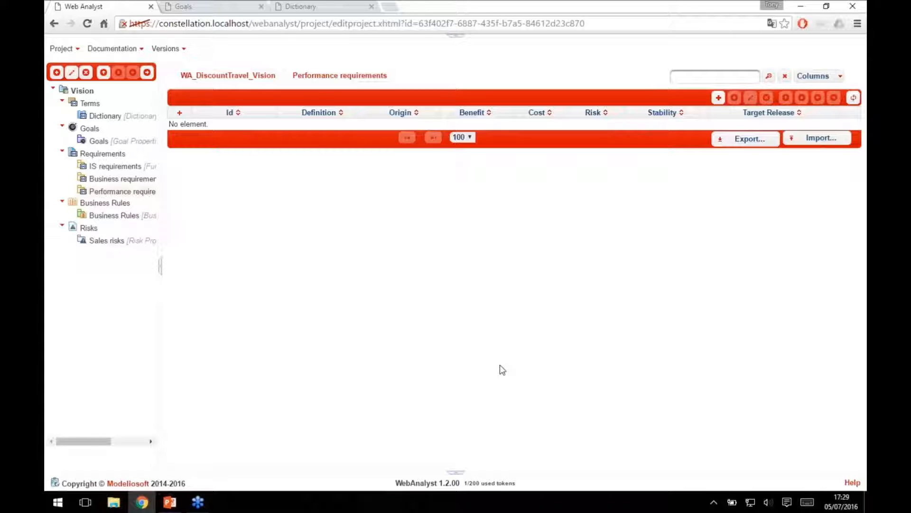
Add a requirement named Response time to the Performance requirements container.
left_click(718, 98)
left_click(252, 128)
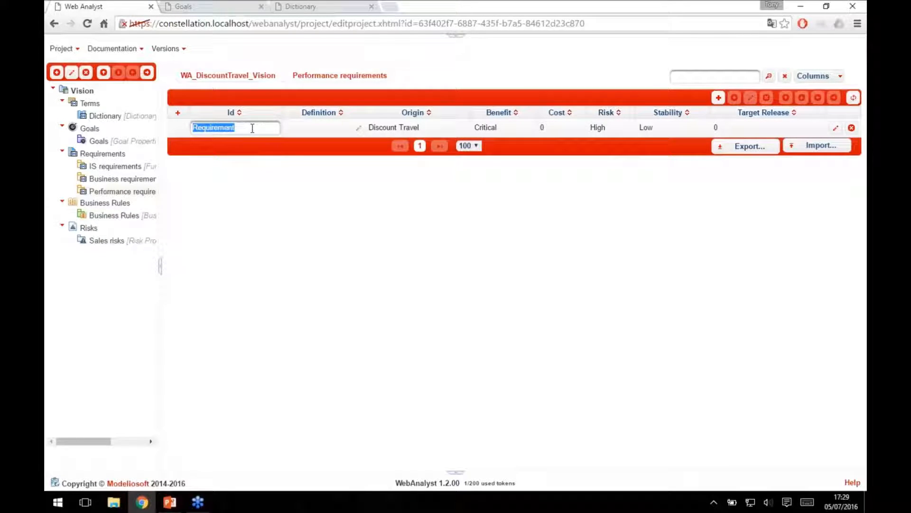
type("Respon")
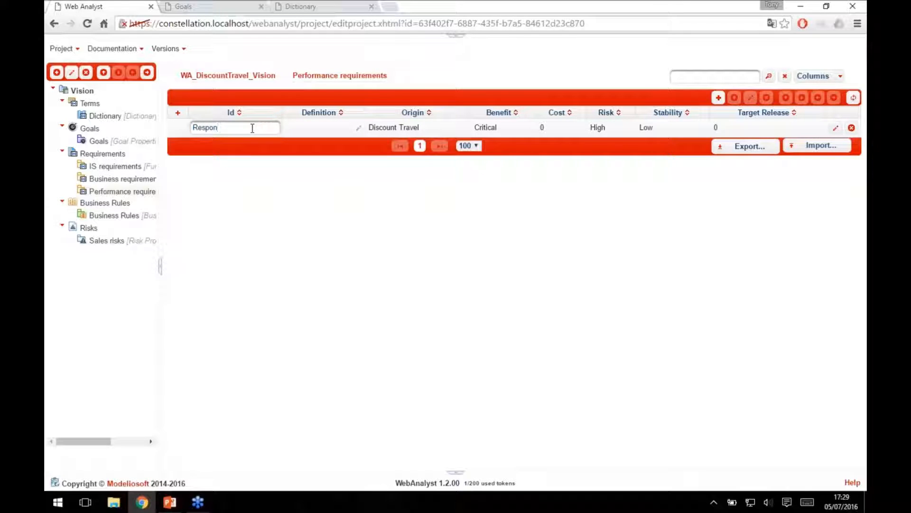
type("se time")
key("Return")
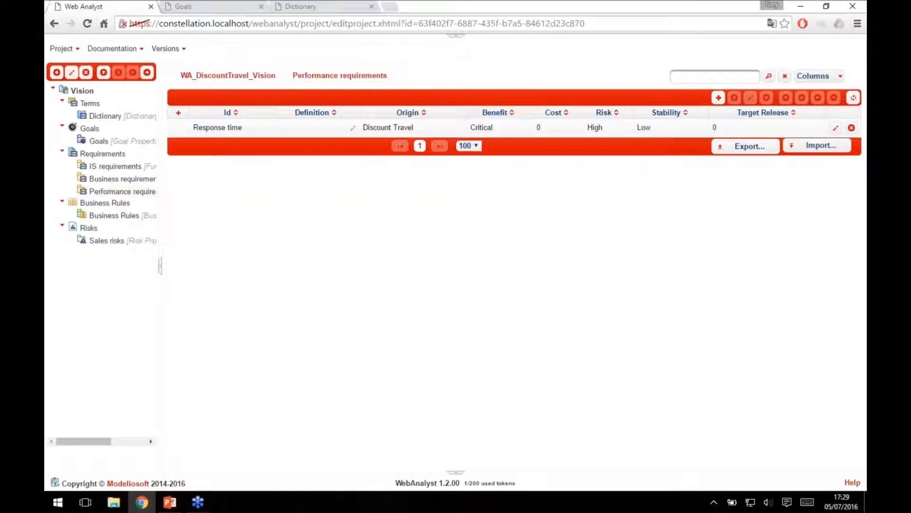
Save "The system has to respond in less than 5 seconds." as the definition of the Response time requirement.
left_click(355, 130)
type("The ")
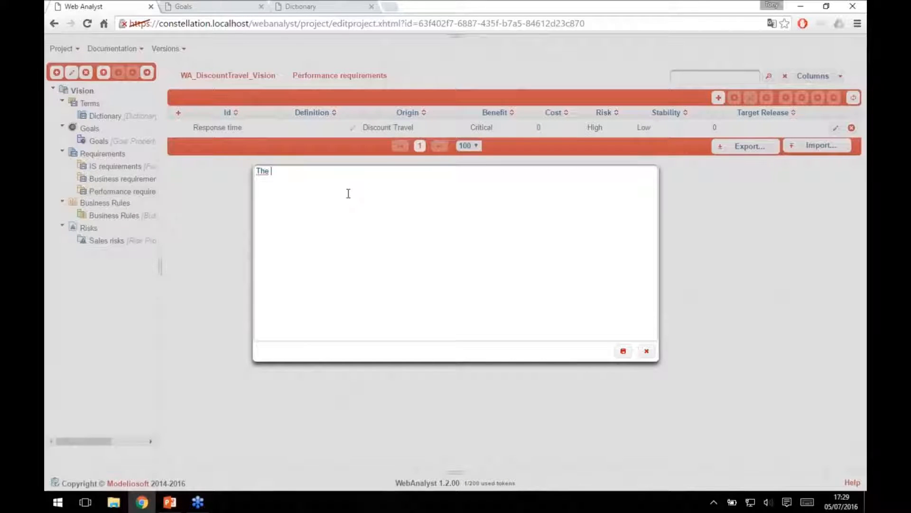
type("system has to respond in less t")
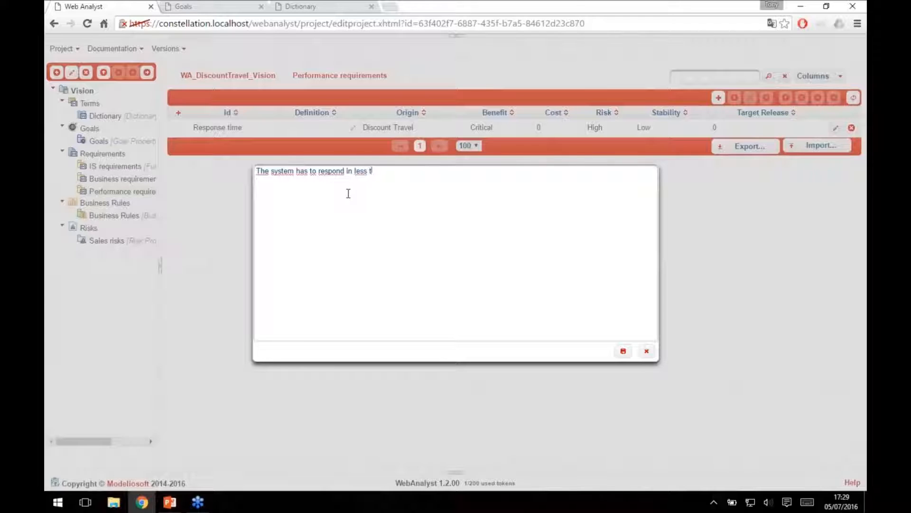
type("han 5 seconds.")
left_click(624, 351)
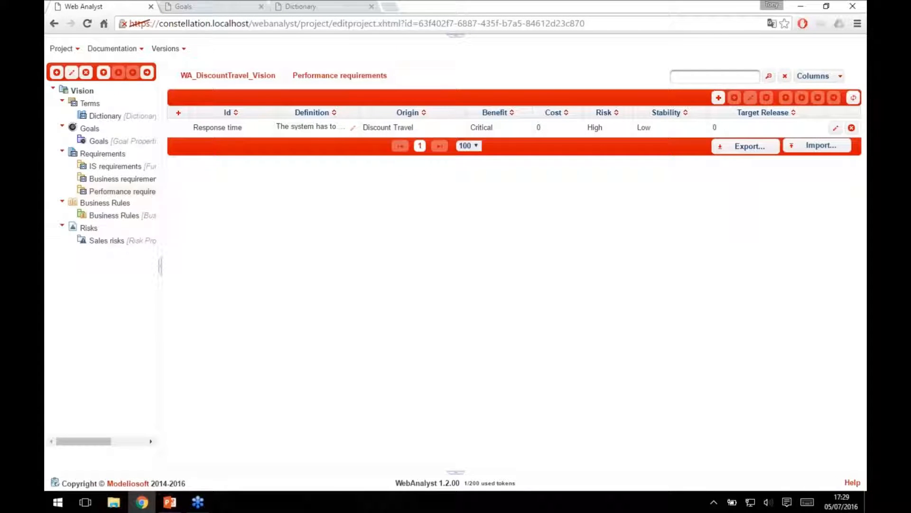
Add a second performance requirement named Number of connections.
left_click(718, 97)
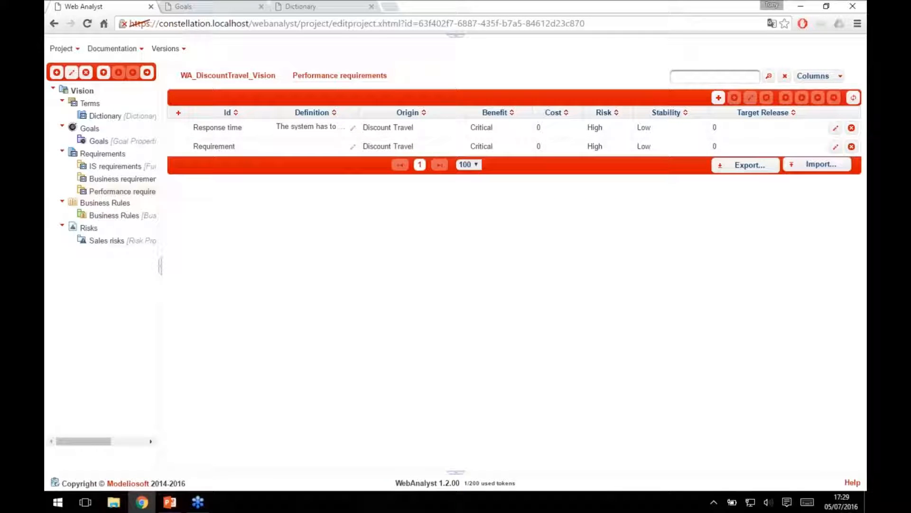
left_click(213, 145)
type("N")
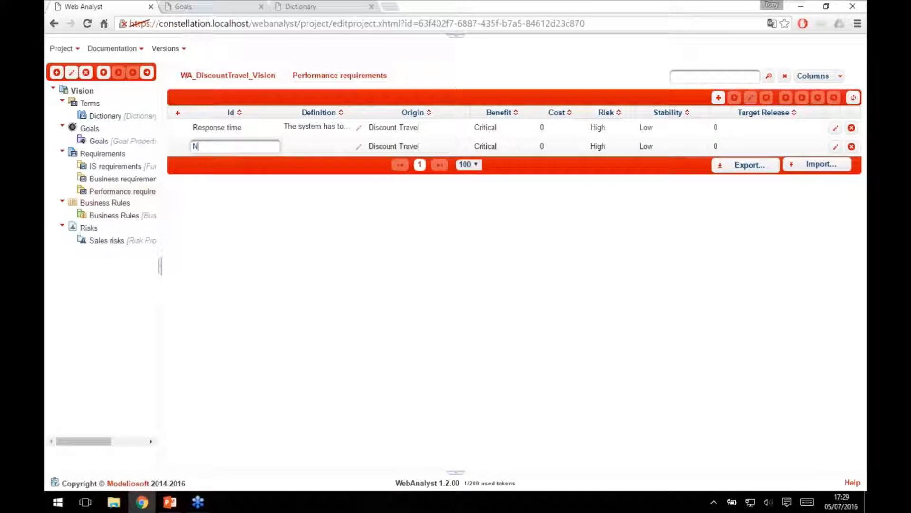
type("umber ")
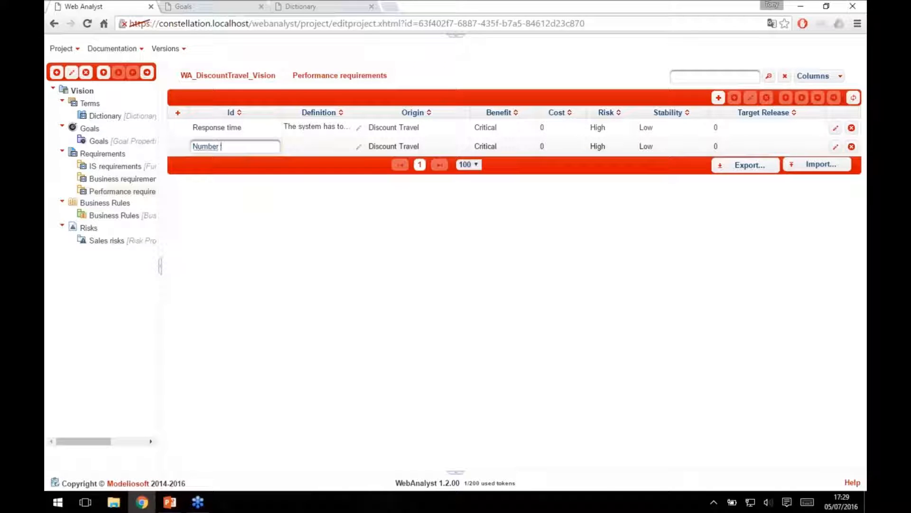
type("of donnections")
key("Return")
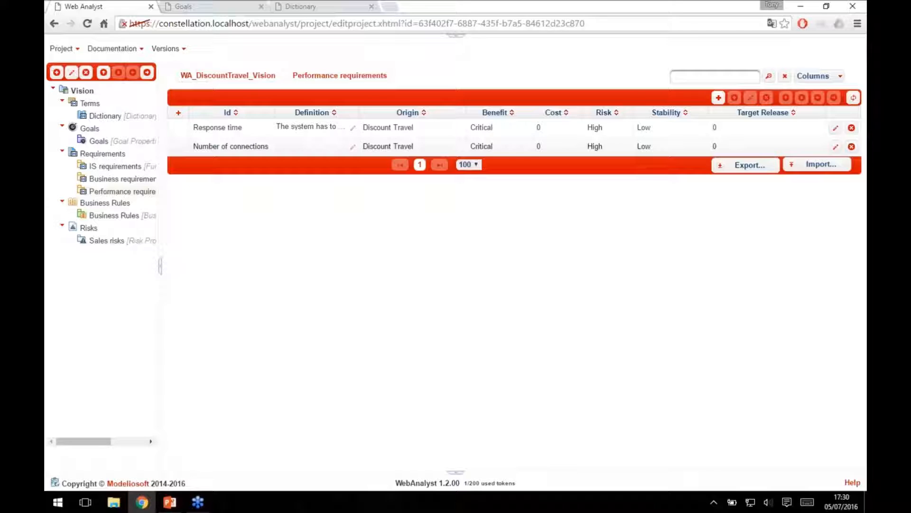
Open the Number of connections requirement, enlarge its definition field and write that the number of simultaneous connections must be 1000.
left_click(836, 147)
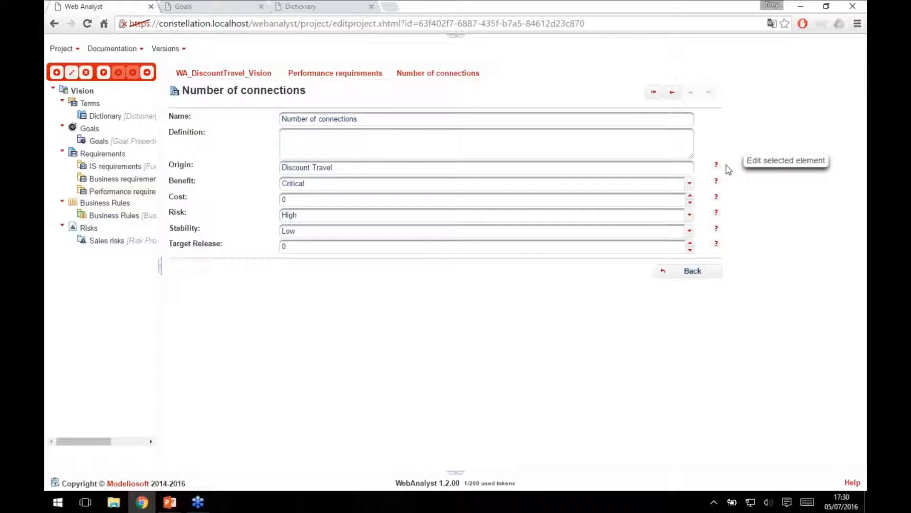
left_click_drag(694, 161, 704, 280)
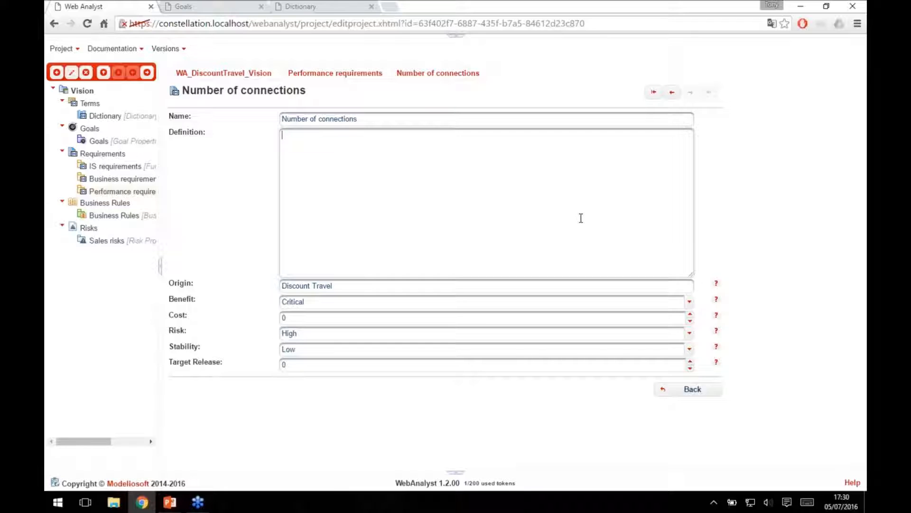
type("e numbve")
key("BackSpace")
type("er of simultaneoul conections")
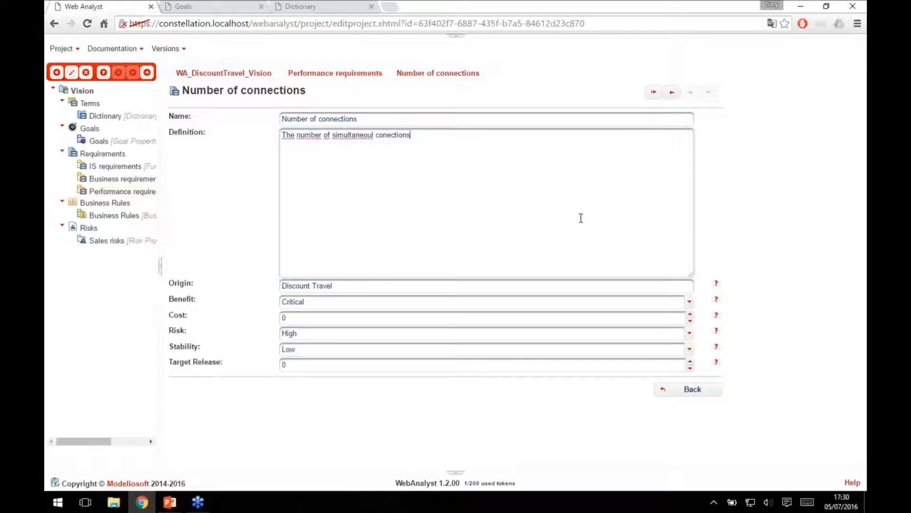
type(" lust be 1000")
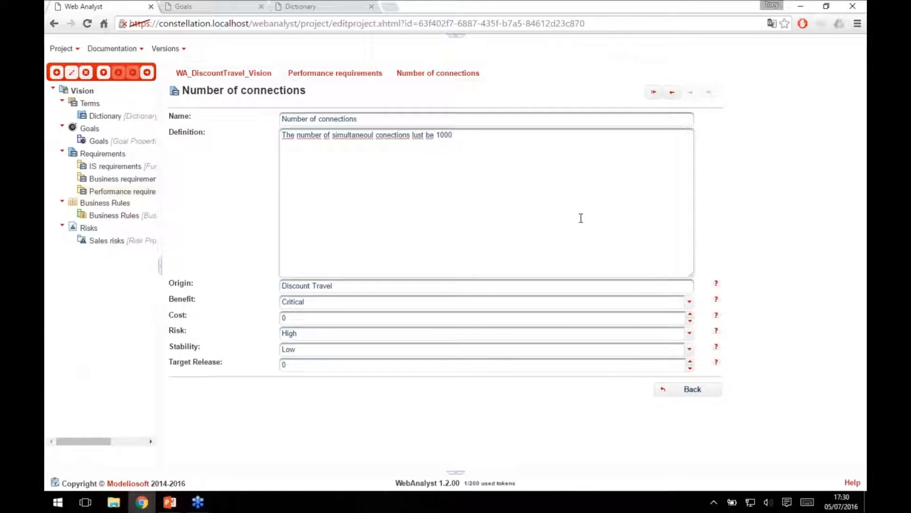
Correct "lust" to "must" and the ending of "simultaneous" in the definition, end it with a period, and save the changes.
left_click(414, 136)
key("BackSpace")
type("m")
left_click(373, 136)
key("BackSpace")
type("s")
left_click(479, 137)
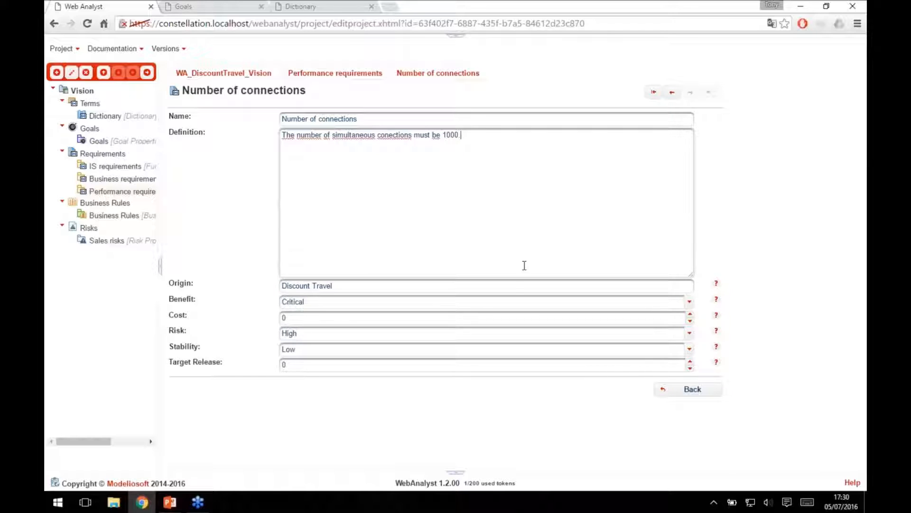
left_click(517, 285)
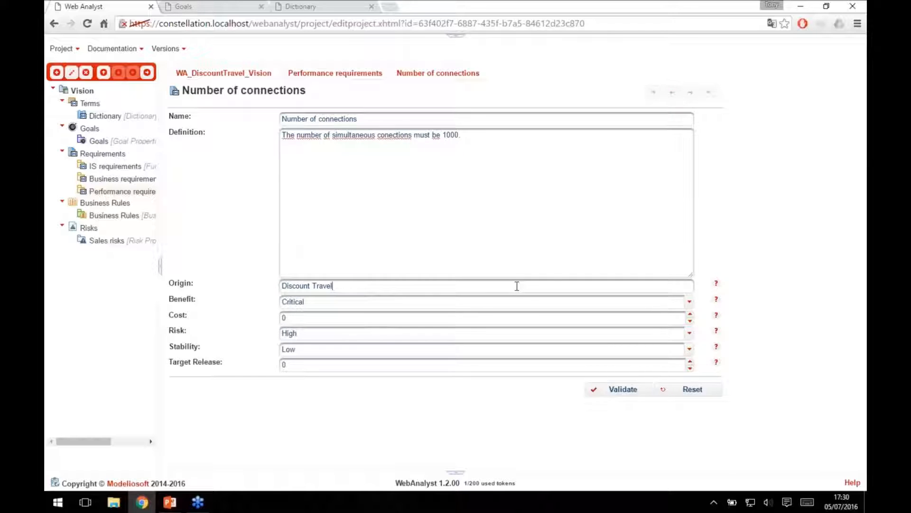
left_click(617, 390)
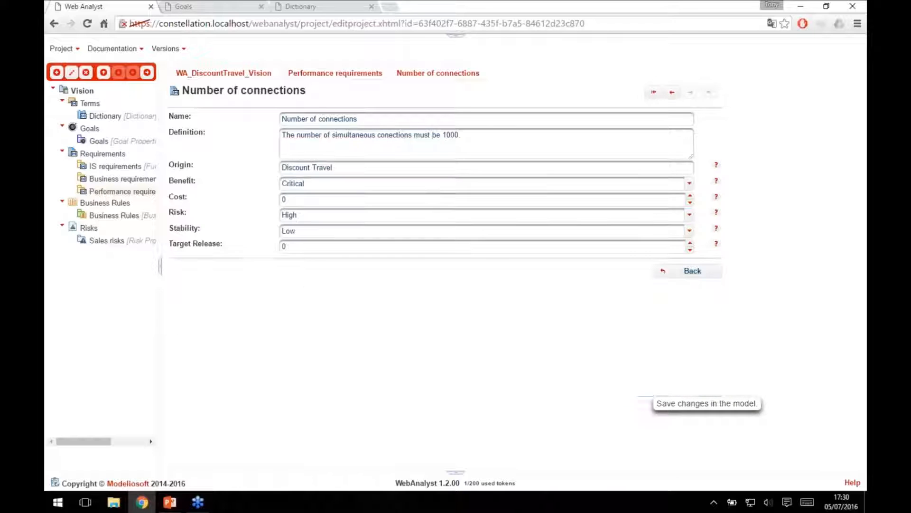
View the preceding requirement, Response time, and return to Number of connections.
left_click(672, 92)
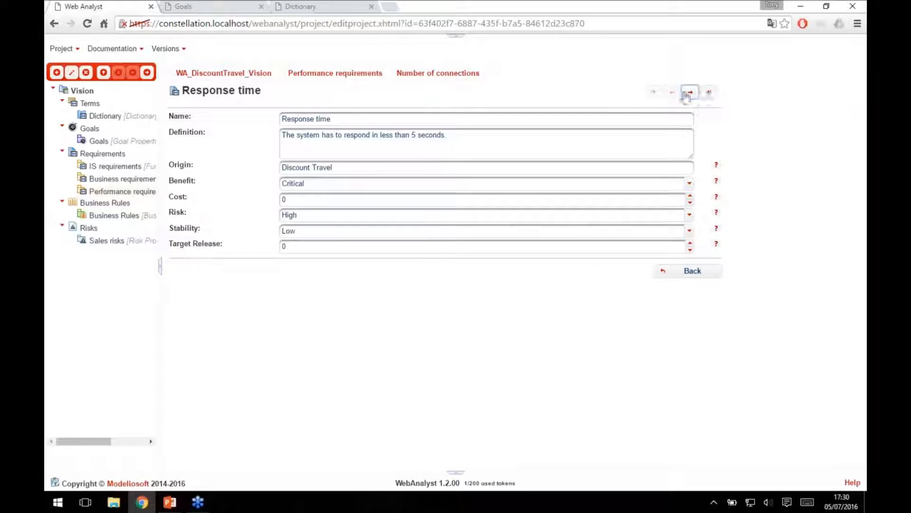
left_click(690, 92)
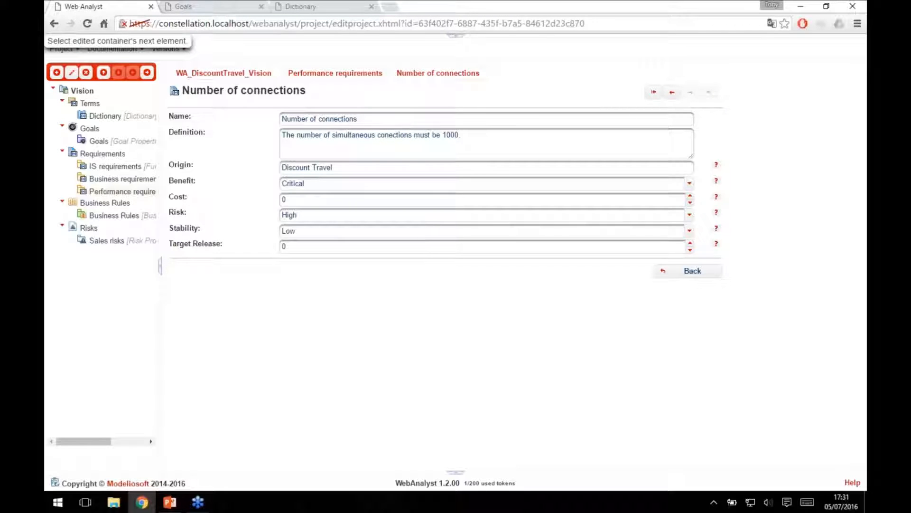
Close the Goals and Dictionary pages and resize the browser window to full width over the upper half of the desktop.
left_click(261, 6)
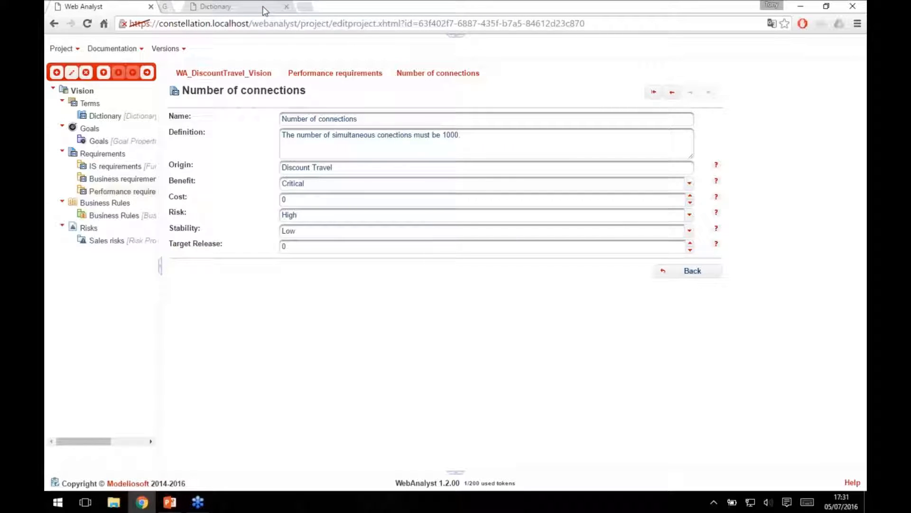
left_click_drag(240, 6, 47, 4)
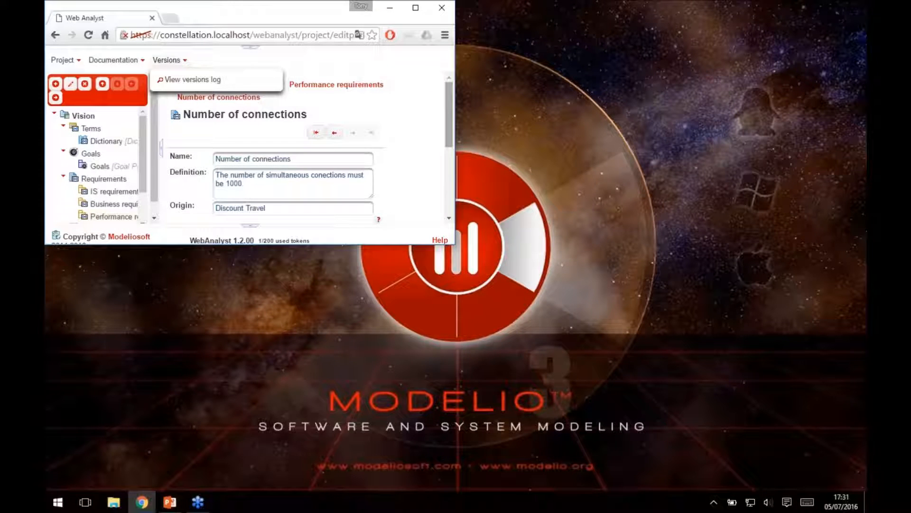
left_click_drag(458, 138, 865, 138)
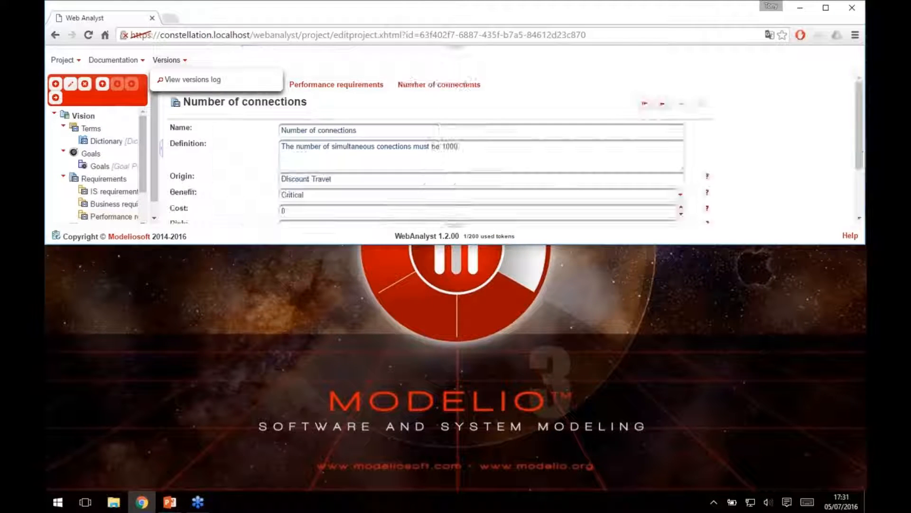
Launch Microsoft Edge as a second browser.
left_click(56, 501)
type("edge")
key("Return")
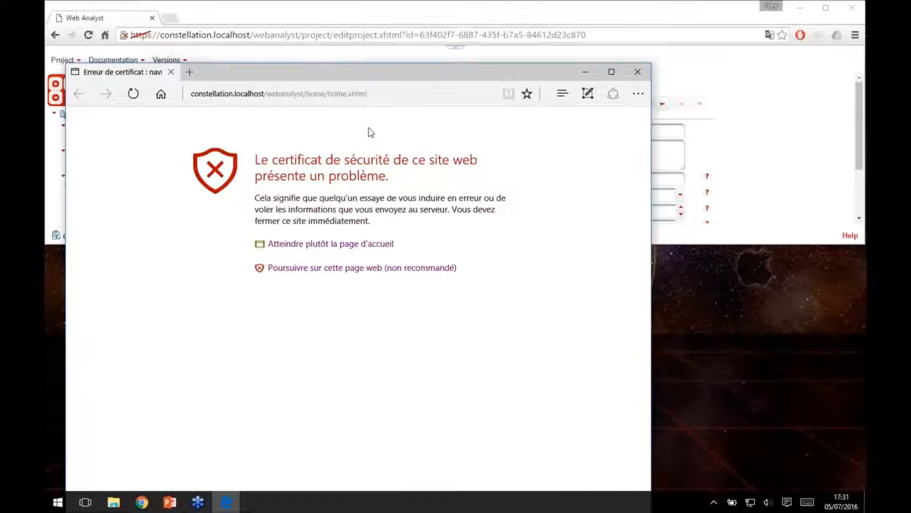
Fit the Edge window to the full width of the desktop's lower half and continue to the site despite the certificate warning.
left_click_drag(331, 69, 46, 488)
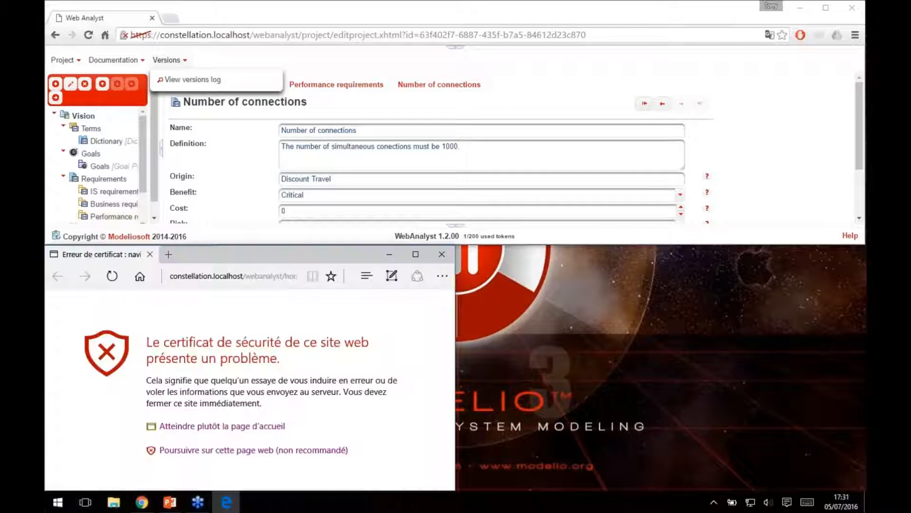
left_click_drag(456, 324, 867, 325)
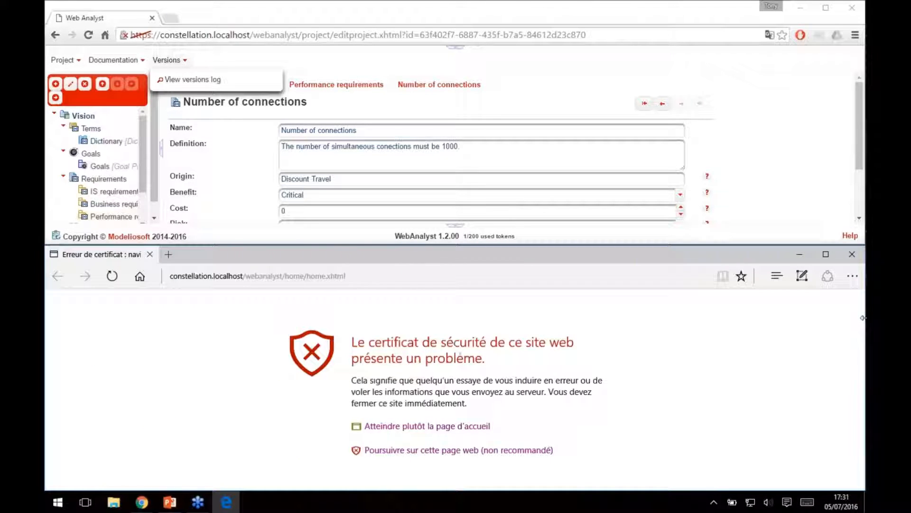
left_click(456, 450)
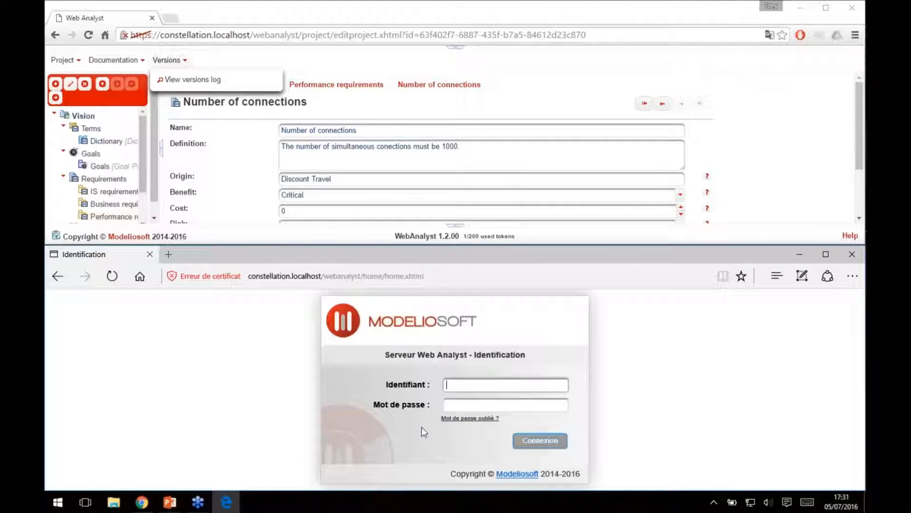
Sign in to the Web Analyst server with the username and the account password.
type("tony")
key("Tab")
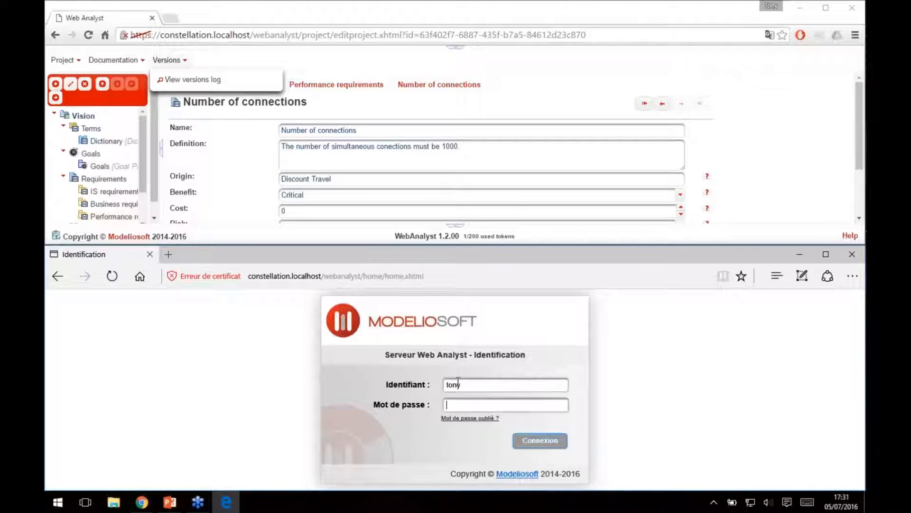
type("•••••••••••")
left_click(552, 443)
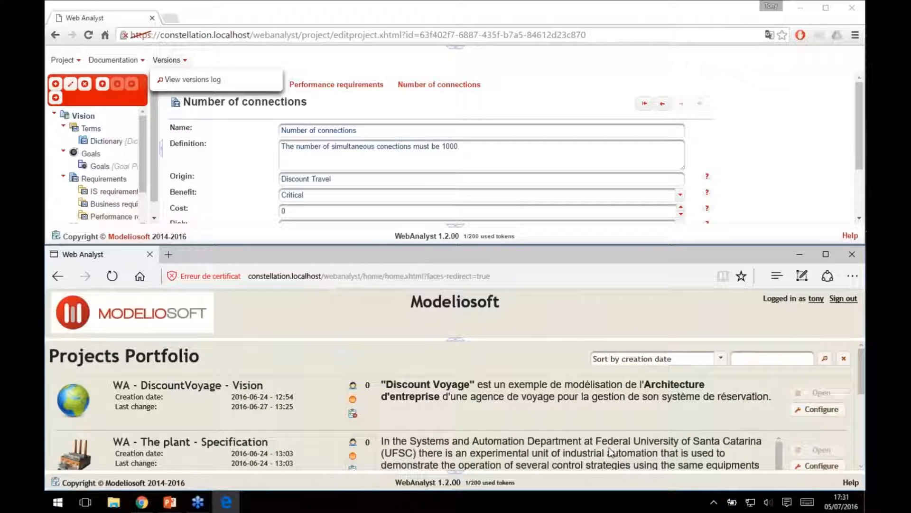
Open the WA - Discount Travel - Vision project from the portfolio and switch it to editing.
scroll(613, 453, "down", 5)
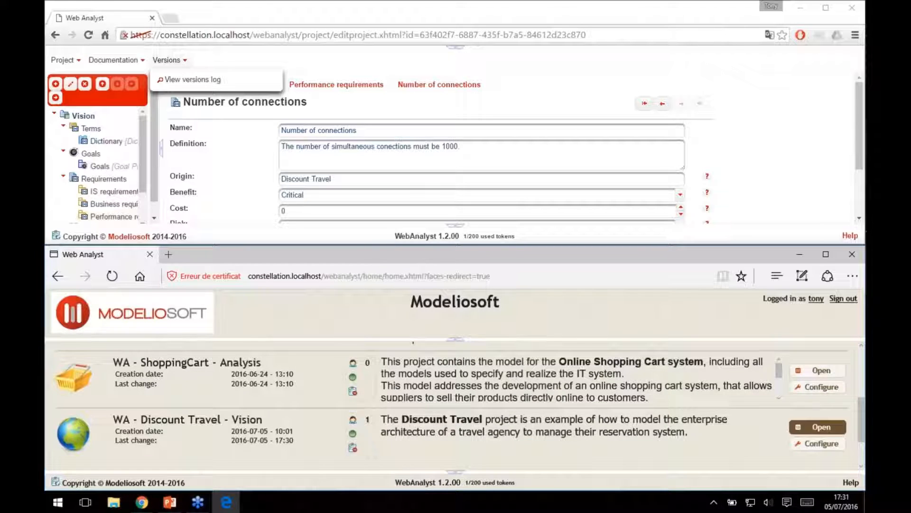
left_click(829, 428)
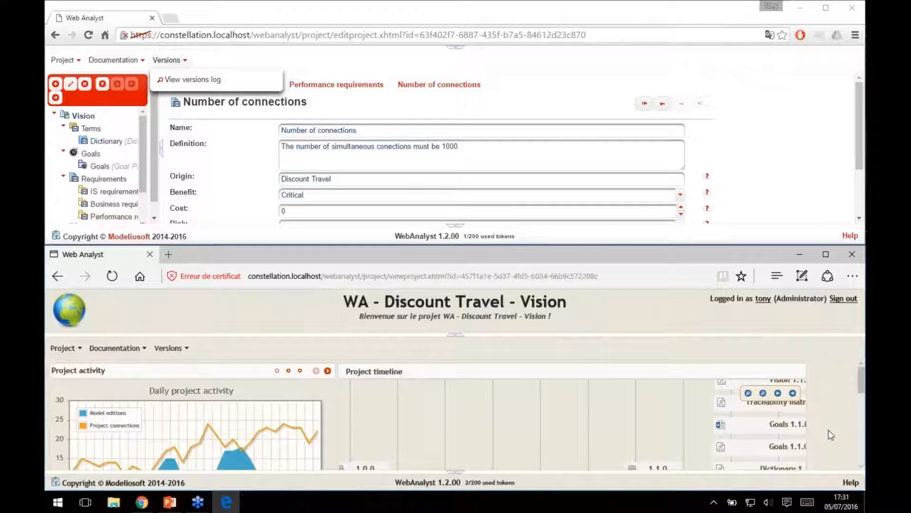
mouse_move(69, 349)
left_click(81, 384)
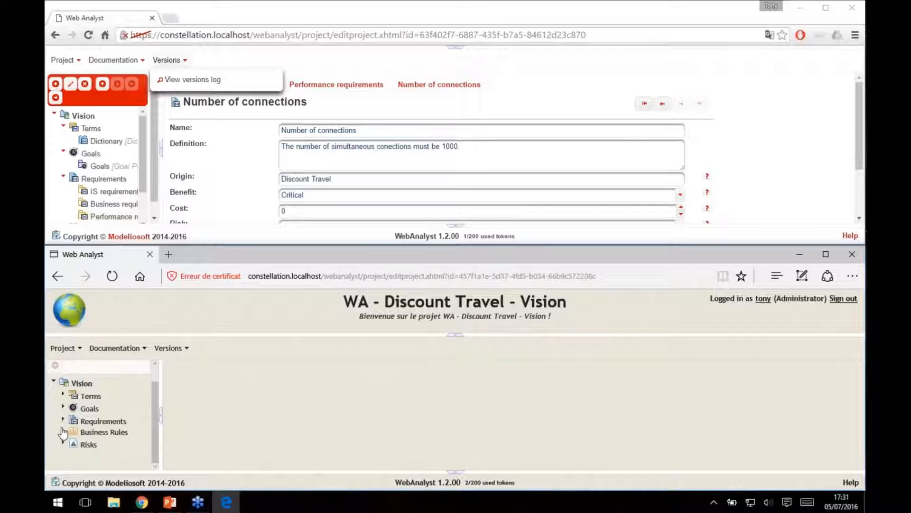
Open the Performance requirements container under Requirements and collapse the project header in Edge.
left_click(63, 419)
left_click(104, 454)
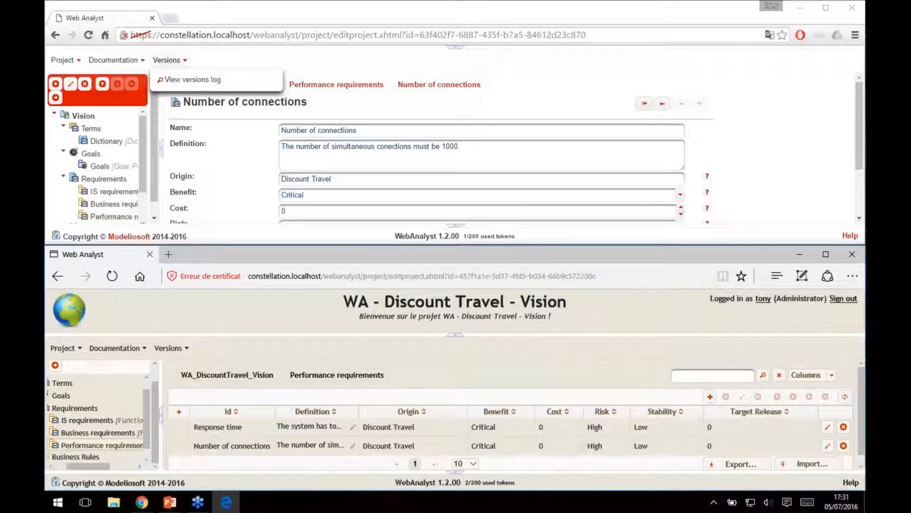
left_click(455, 339)
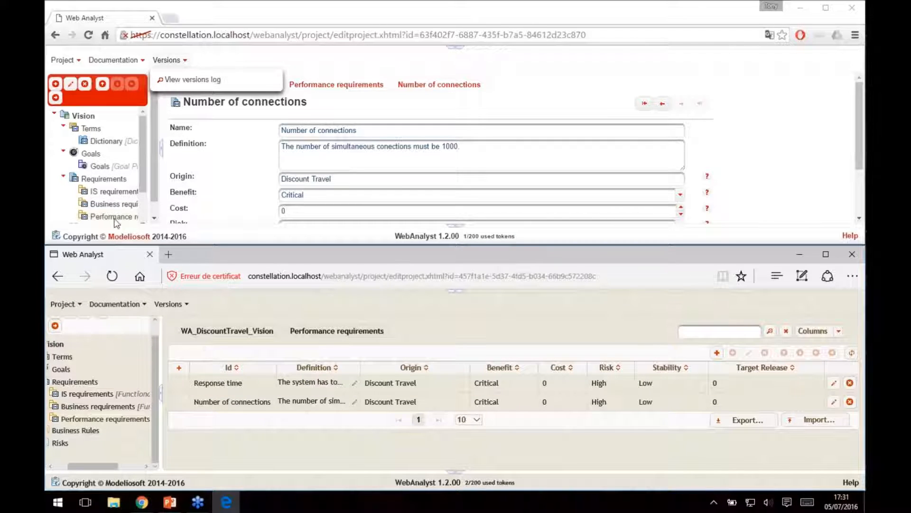
In Chrome, return from Number of connections to the Performance requirements table and set the cost of Response time to 500.
scroll(783, 136, "down", 2)
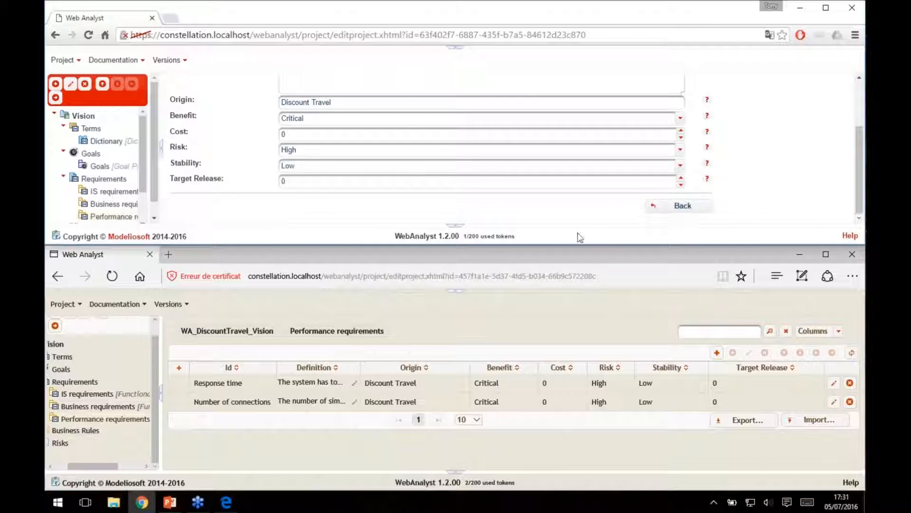
left_click(682, 206)
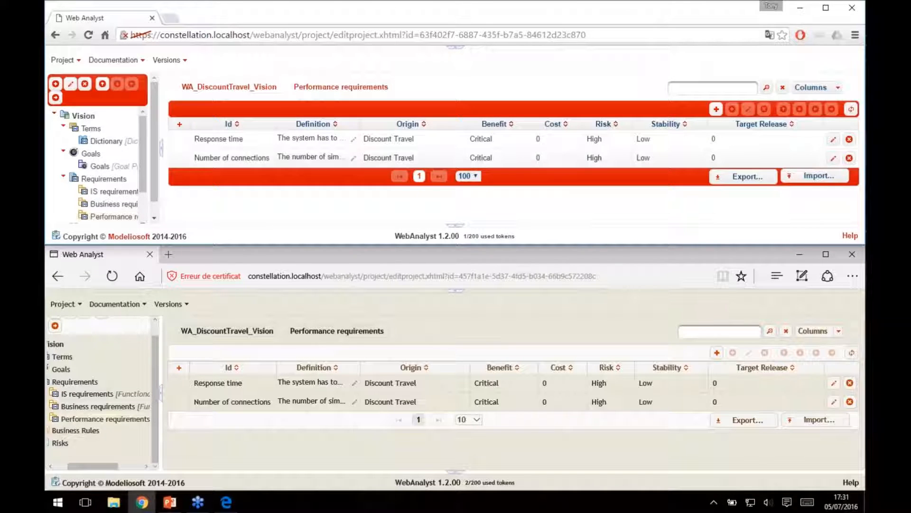
left_click(543, 139)
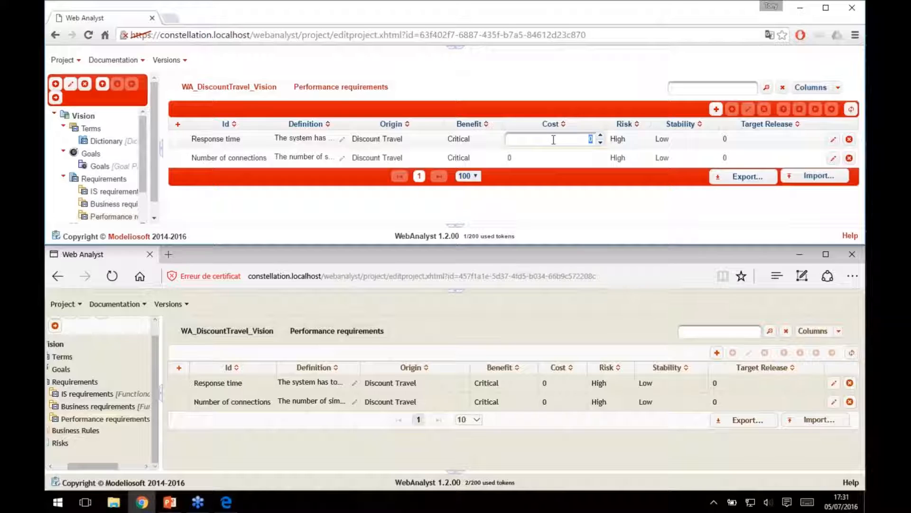
type("500")
key("Return")
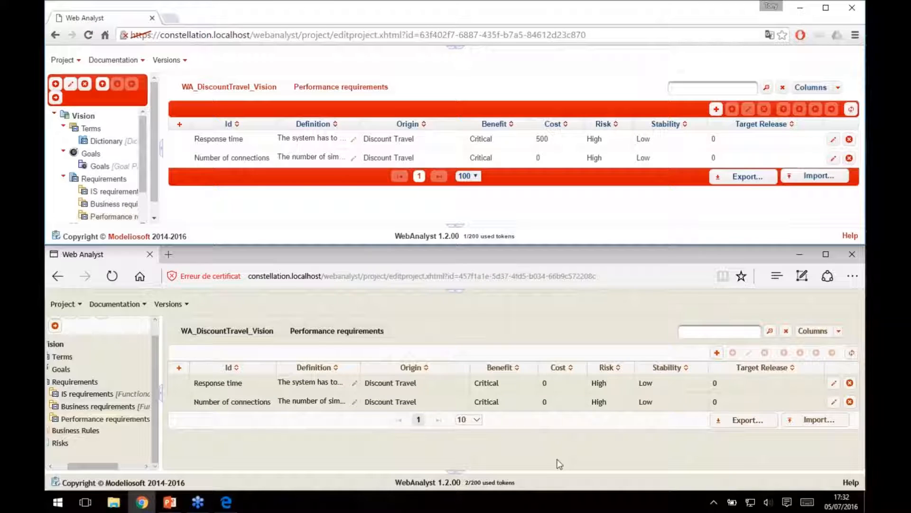
In Edge, set the risk of the Number of connections requirement to Low.
left_click(553, 385)
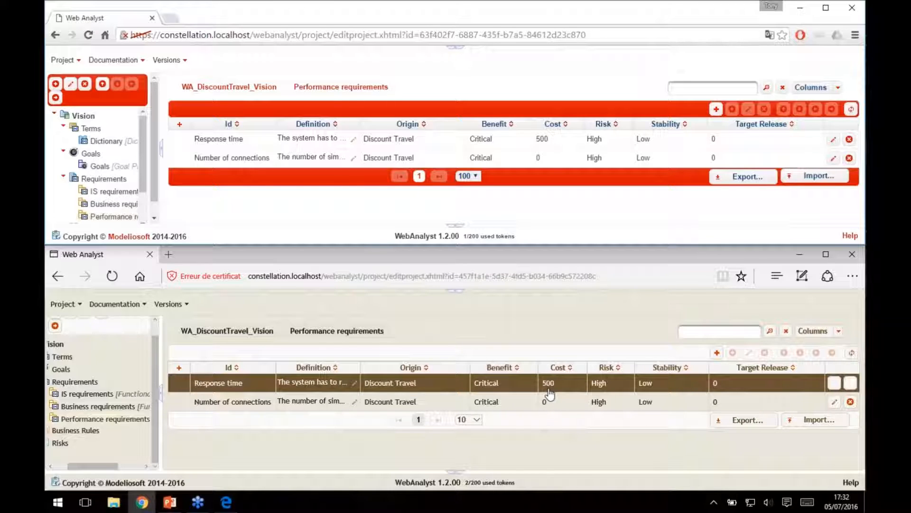
left_click(494, 404)
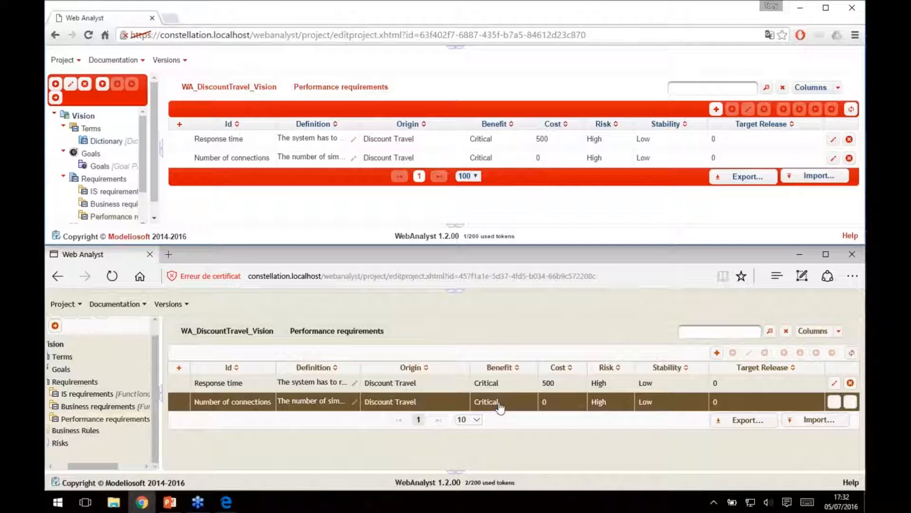
left_click(532, 404)
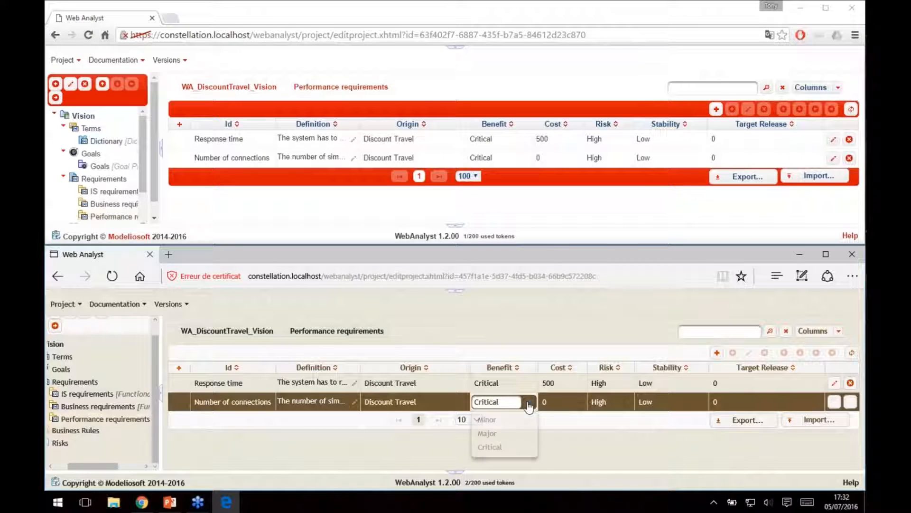
left_click(612, 403)
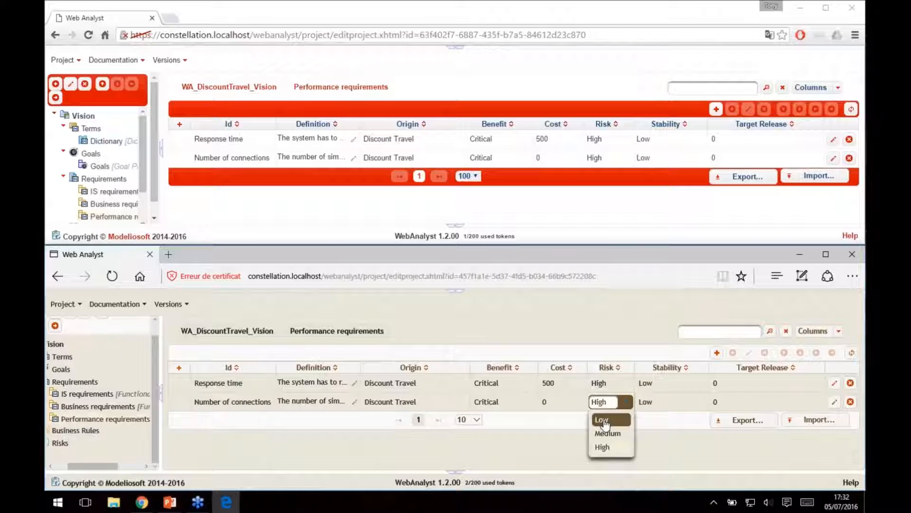
left_click(603, 420)
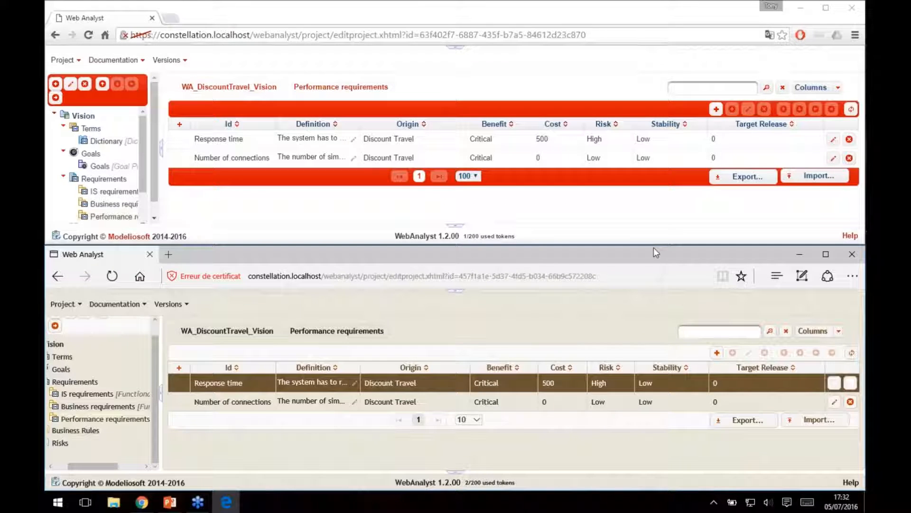
In Chrome, export the Performance requirements table to Excel and open the downloaded file in a maximized window with editing enabled.
left_click(753, 180)
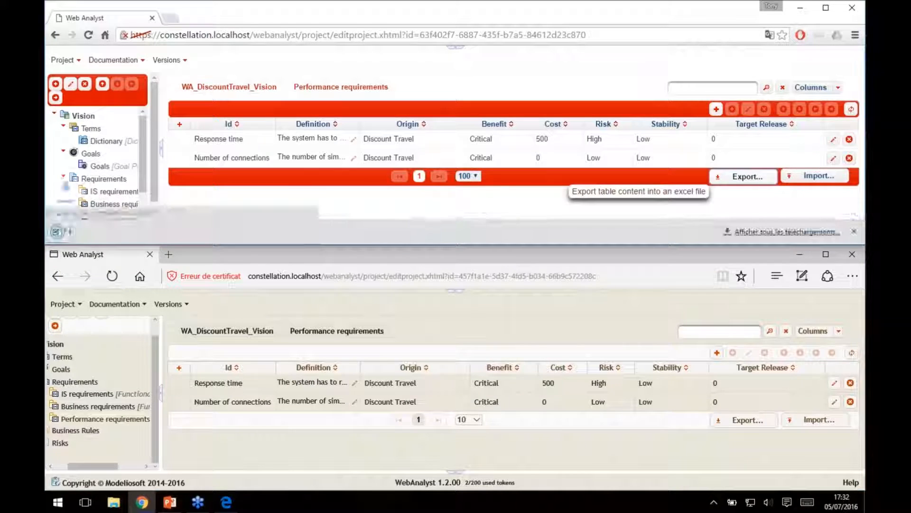
left_click(134, 235)
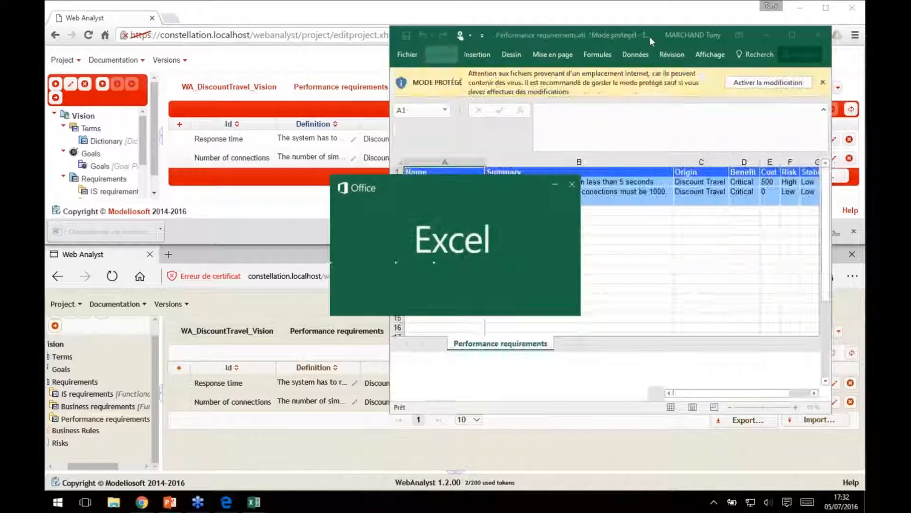
double_click(651, 34)
left_click(126, 171)
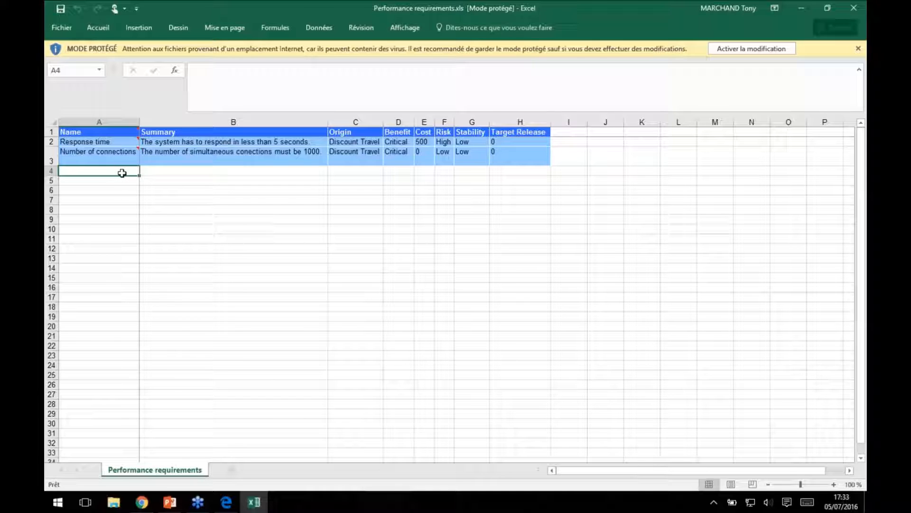
left_click(743, 50)
Enter "Number of CPU" as the name of a new requirement in cell A4.
left_click(105, 205)
type("Number ")
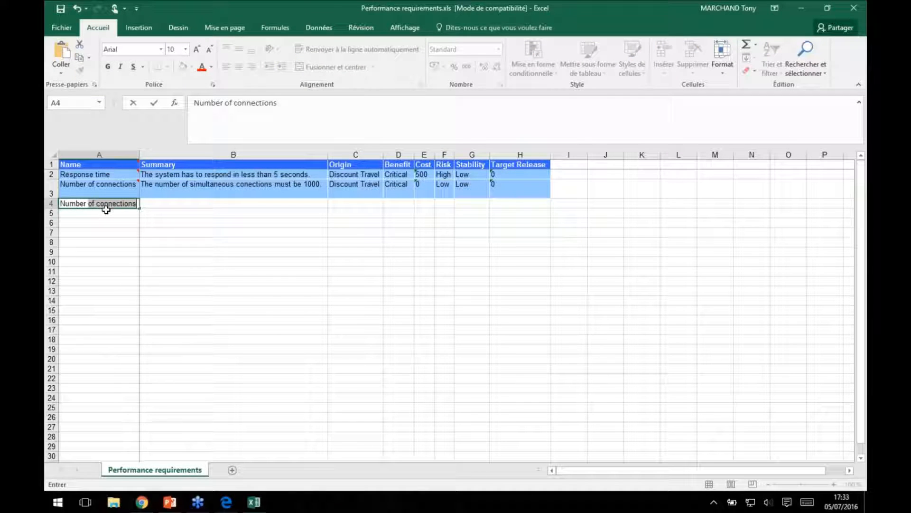
type("of CPU")
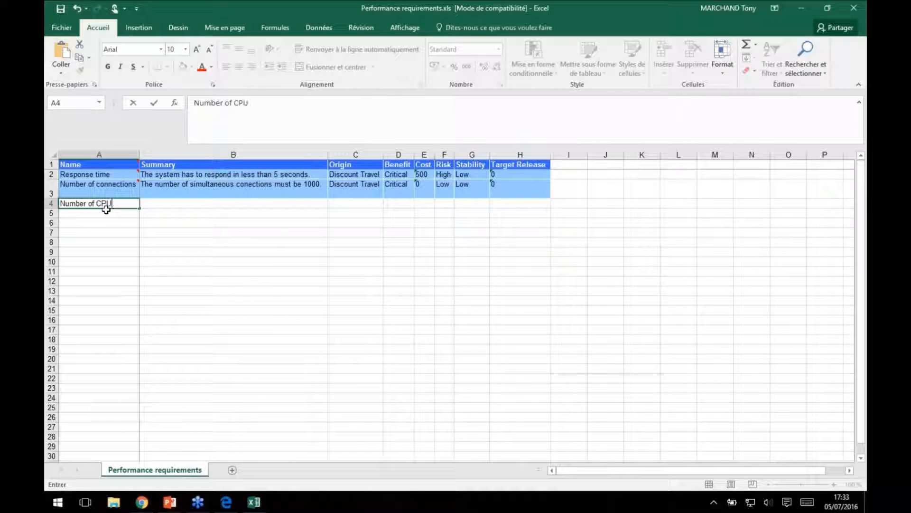
key("Tab")
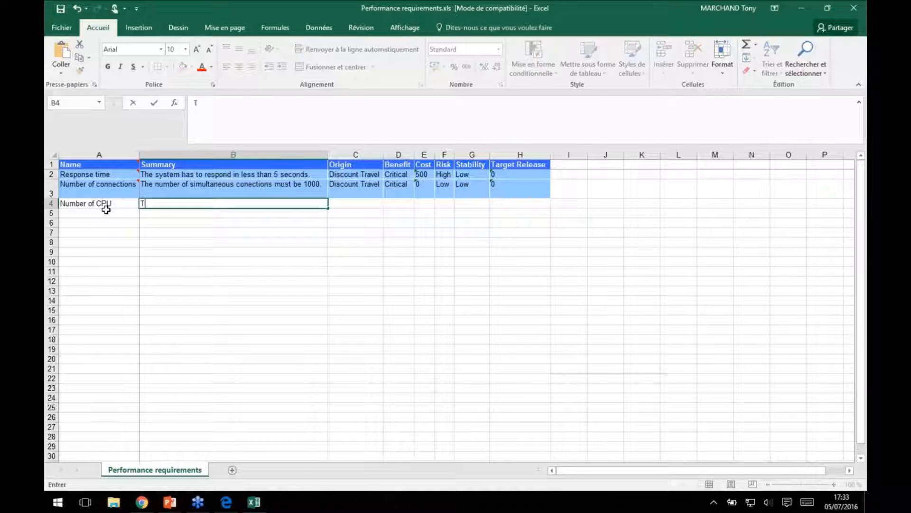
Enter "The number of CPU must be sufficient to manage all the requests." as the new requirement's summary in B4.
type("The number of ")
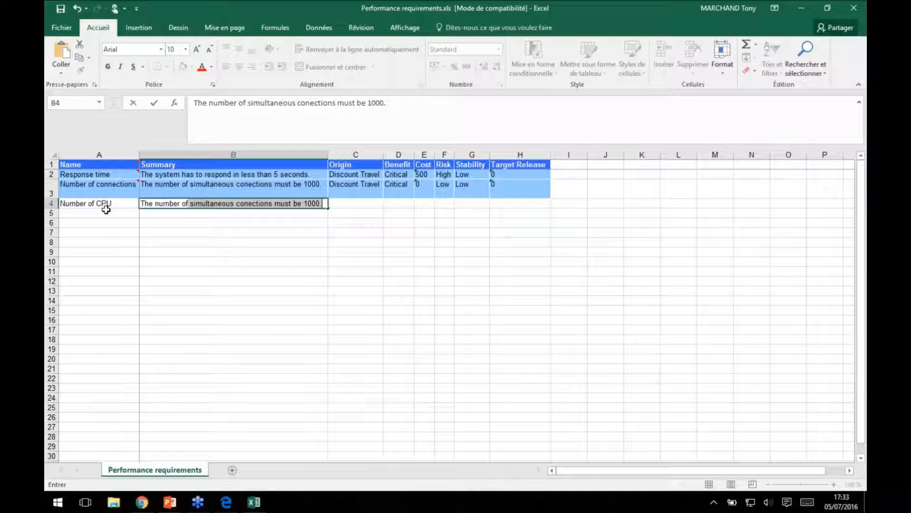
type("CPU mu")
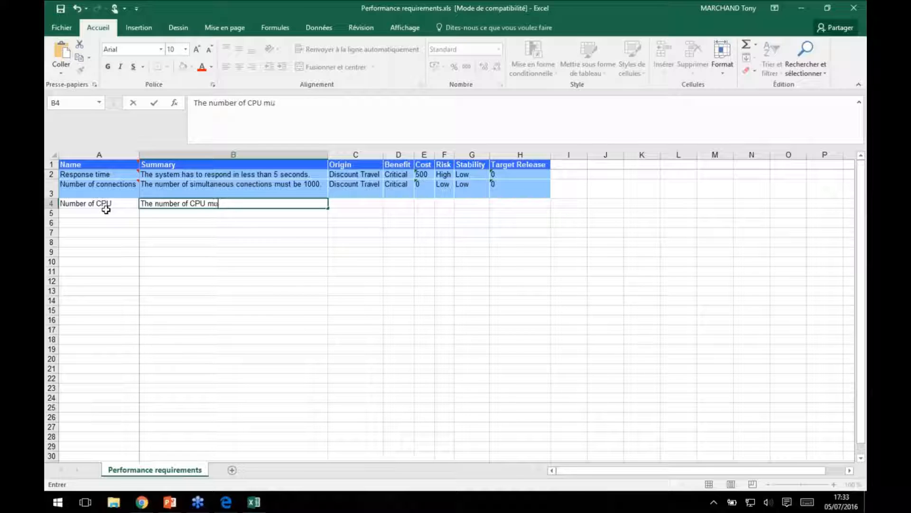
type("st be sufficient to manage all the requests")
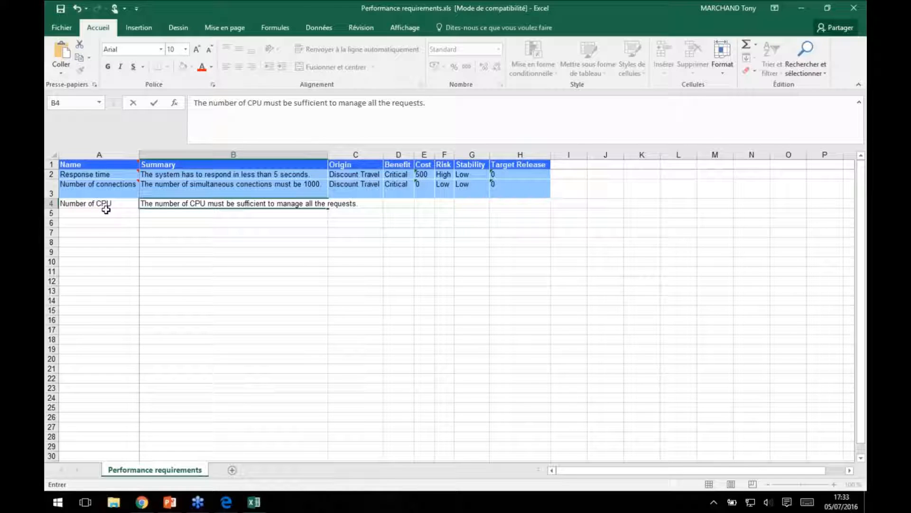
type(".")
key("Return")
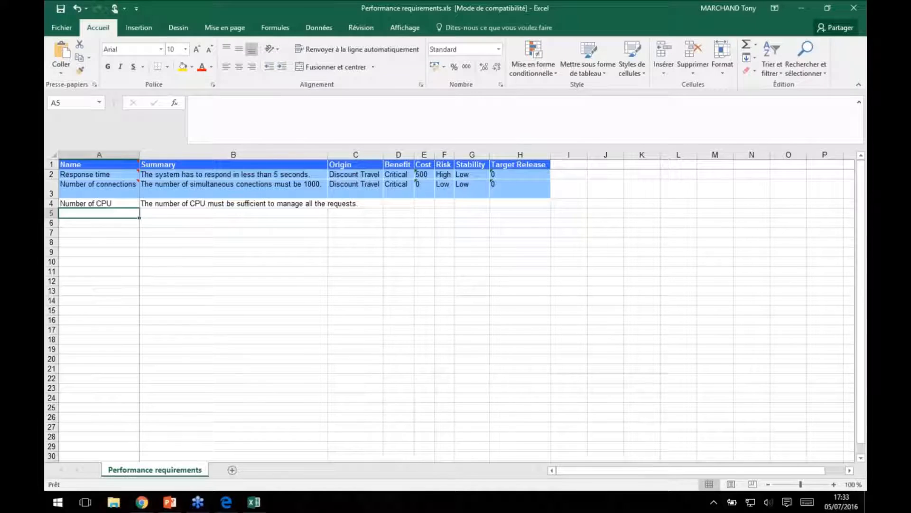
Widen the Summary column to fit its text and enter Client as the origin and Critical as the benefit in row 4.
left_click_drag(328, 154, 365, 155)
left_click(392, 204)
type("Client")
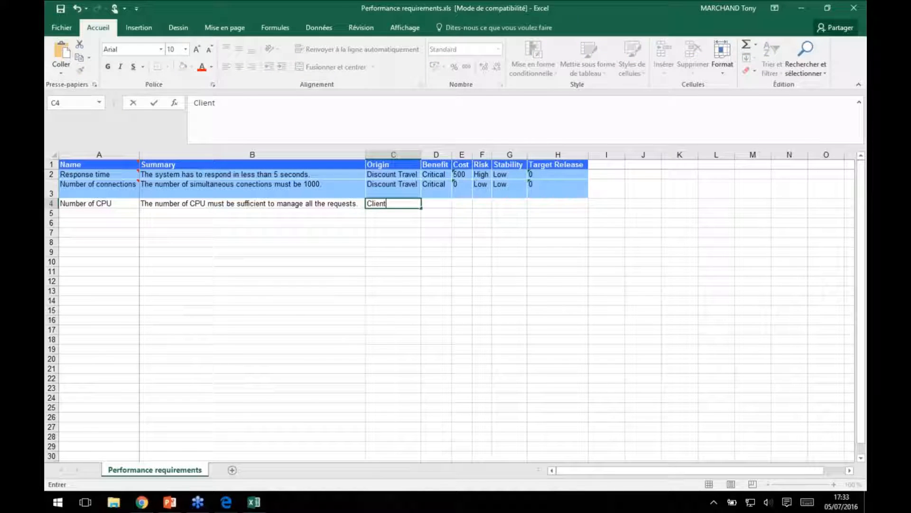
key("Tab")
type("Critical")
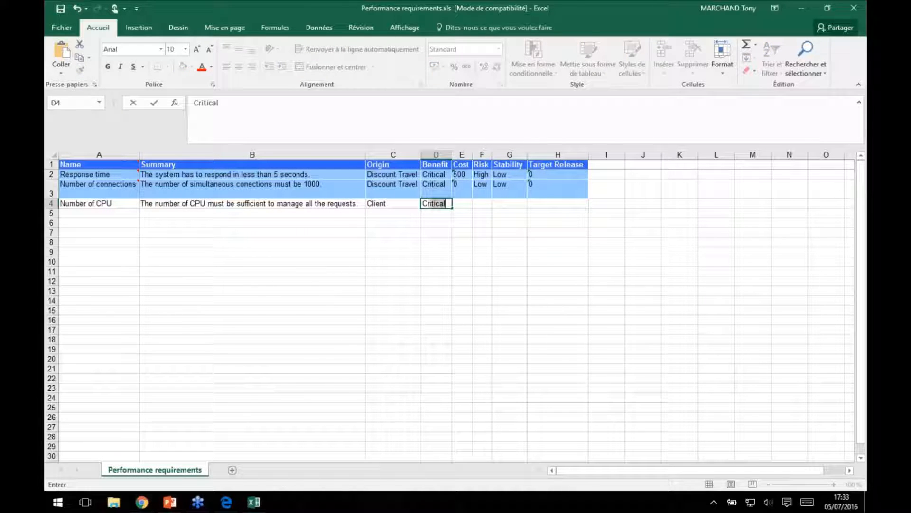
Enter High as the risk and High as the stability of the Number of CPU requirement in row 4.
key("Tab")
key("Tab")
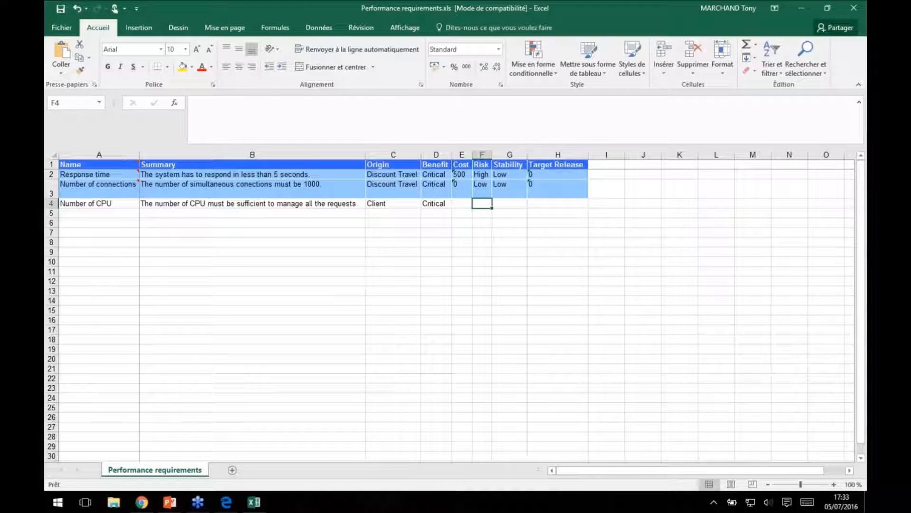
type("High")
key("Tab")
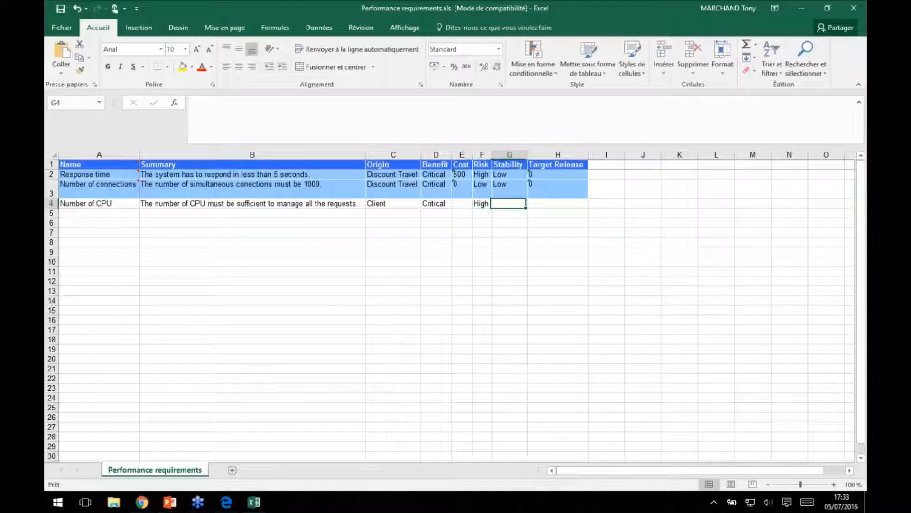
type("LoHigh")
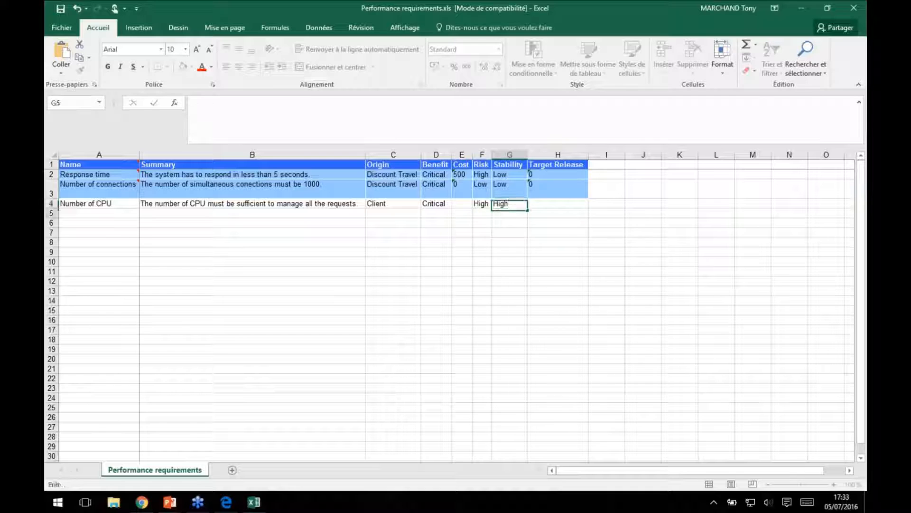
key("Return")
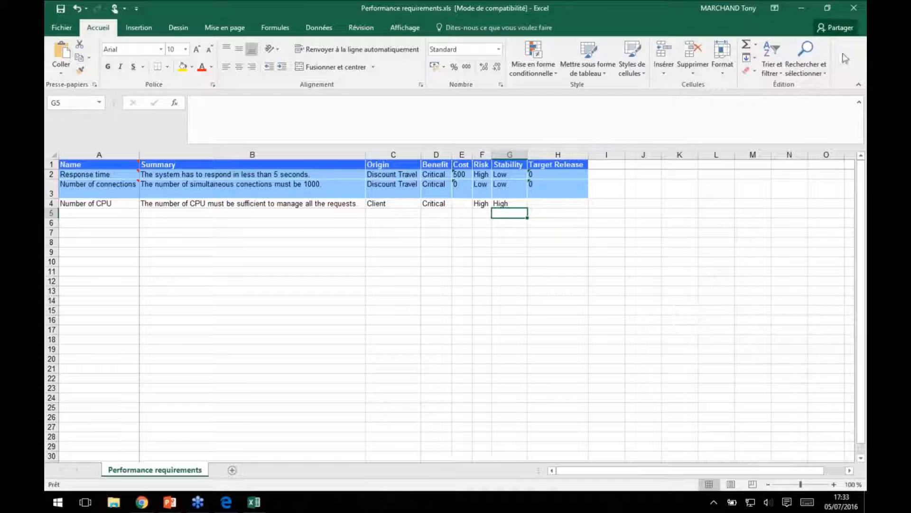
Close the workbook and import Performance requirements.xls from Downloads into the Performance requirements table in Chrome.
left_click(854, 8)
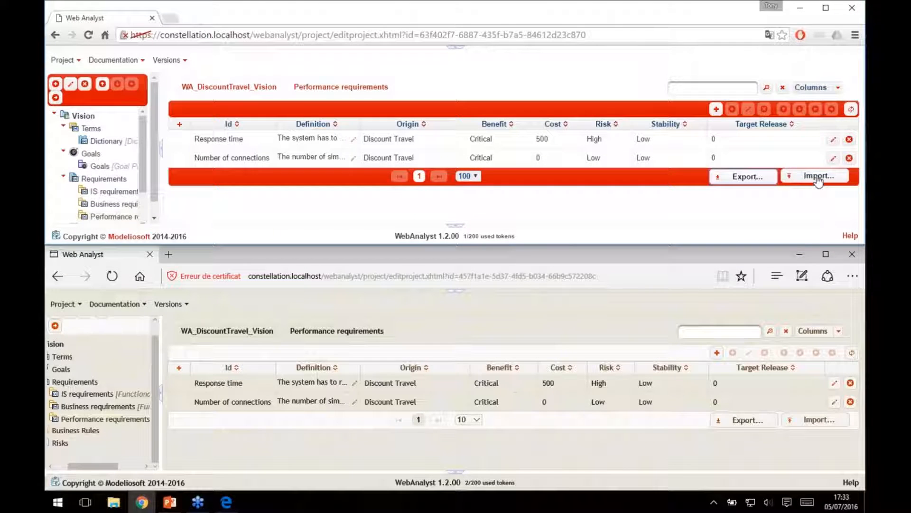
left_click(818, 176)
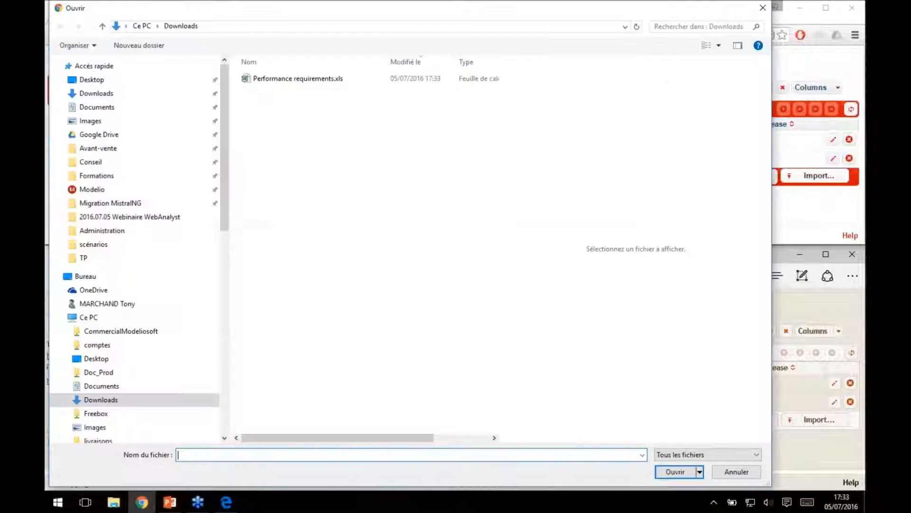
left_click(324, 80)
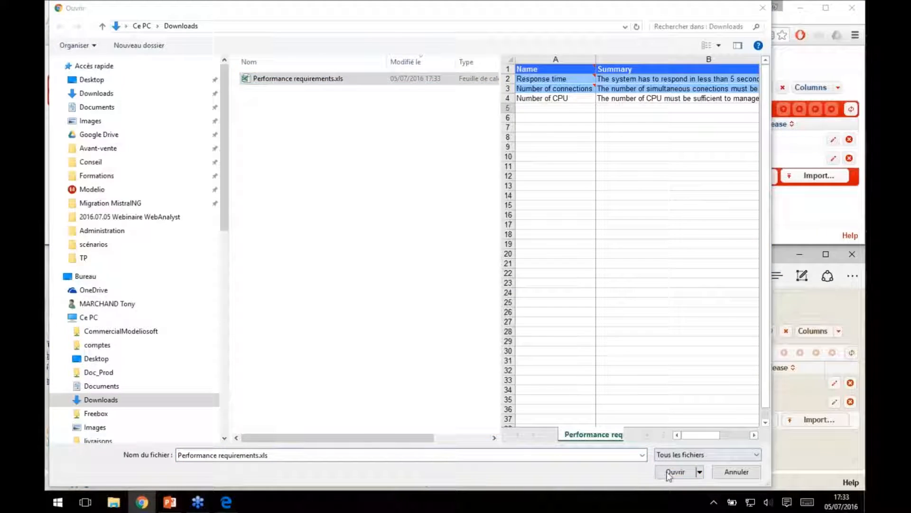
left_click(675, 471)
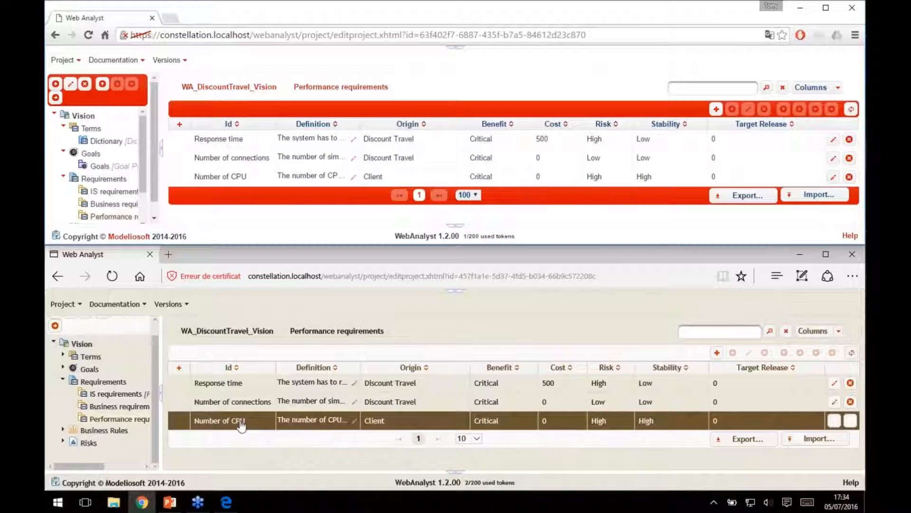
left_click(240, 177)
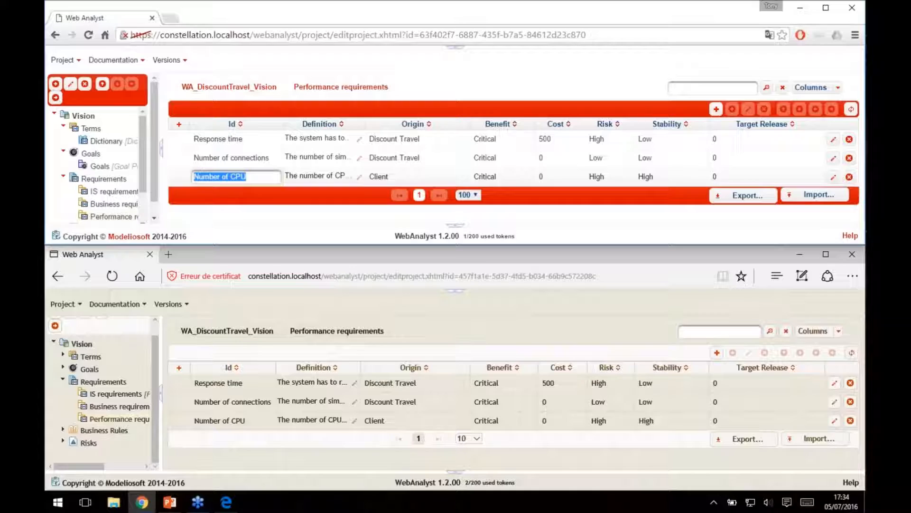
left_click(334, 225)
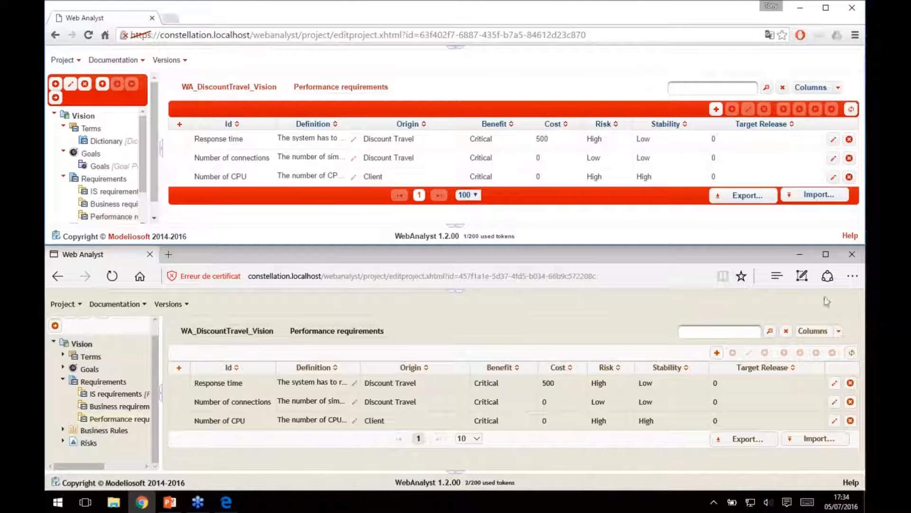
Close the Edge window, maximize Chrome and try to open the project's document portal.
left_click(855, 256)
left_click(828, 10)
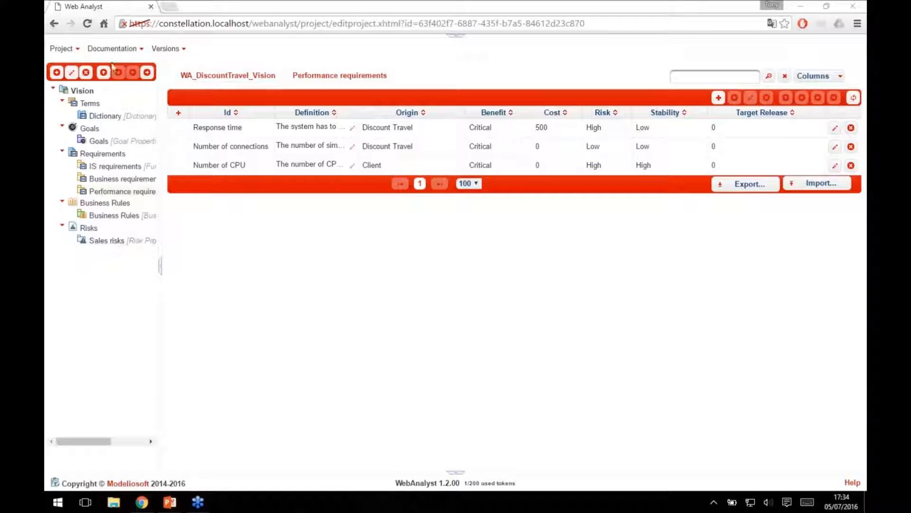
left_click(114, 49)
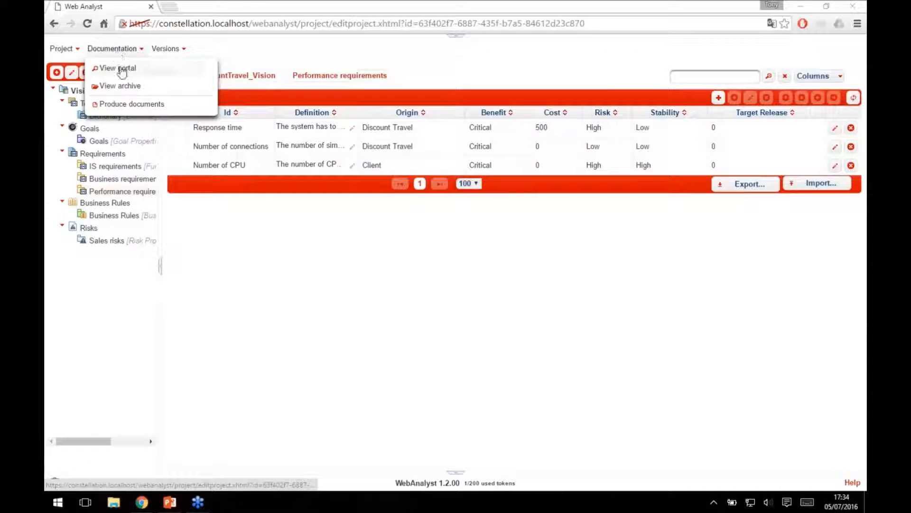
left_click(122, 67)
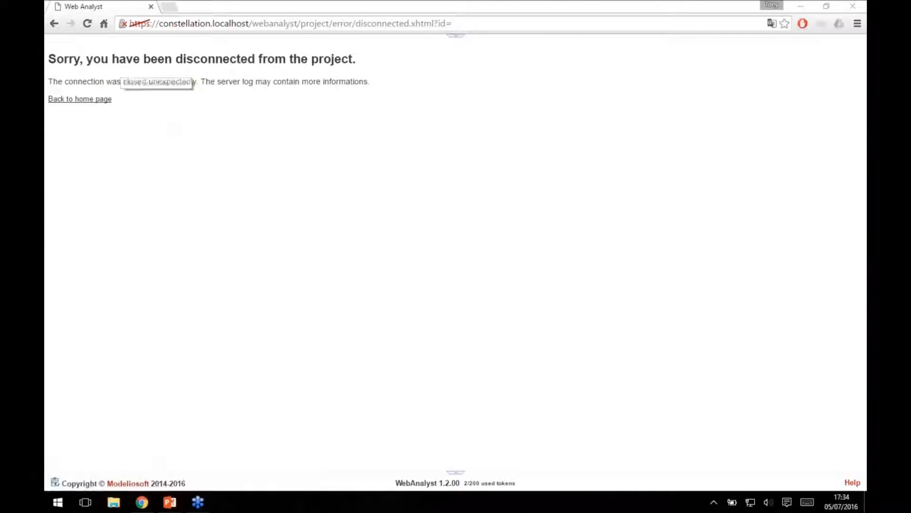
Return to the Projects Portfolio home page and reopen the WA - Discount Travel - Vision project.
key("ctrl+l")
key("Return")
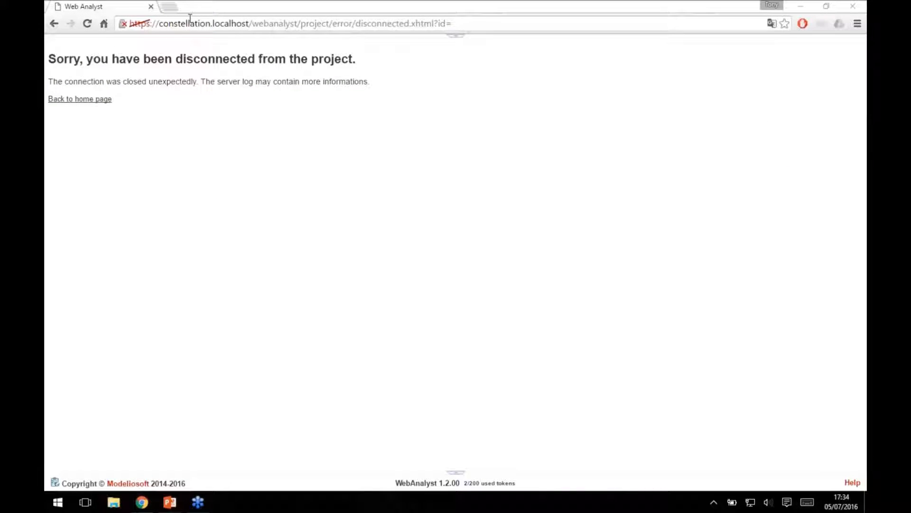
left_click(205, 24)
left_click(102, 97)
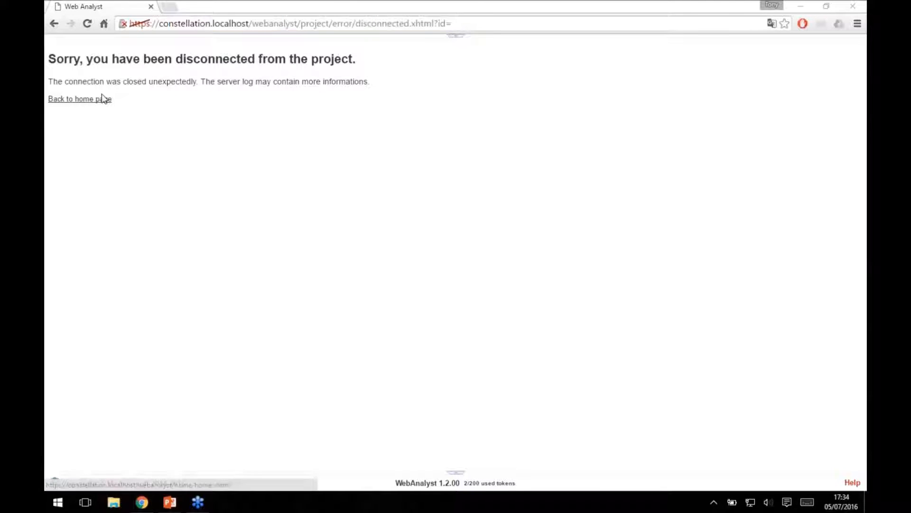
left_click(103, 98)
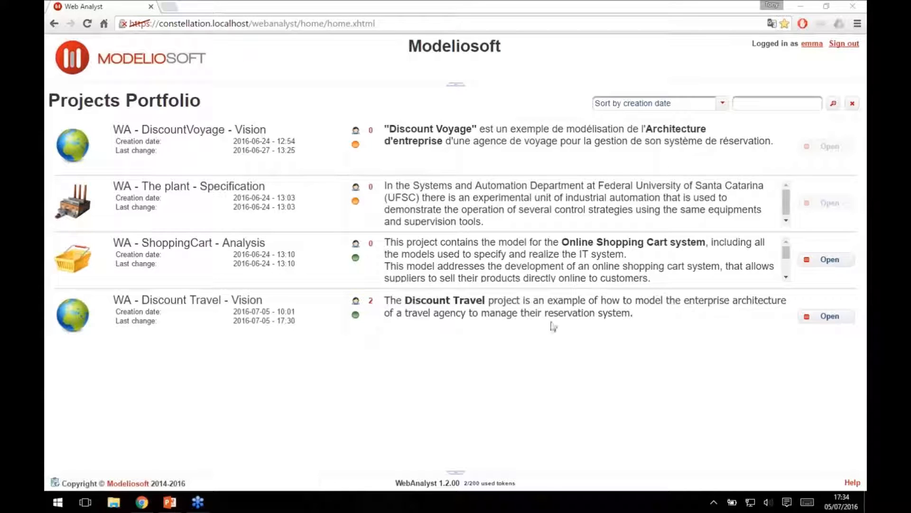
left_click(835, 316)
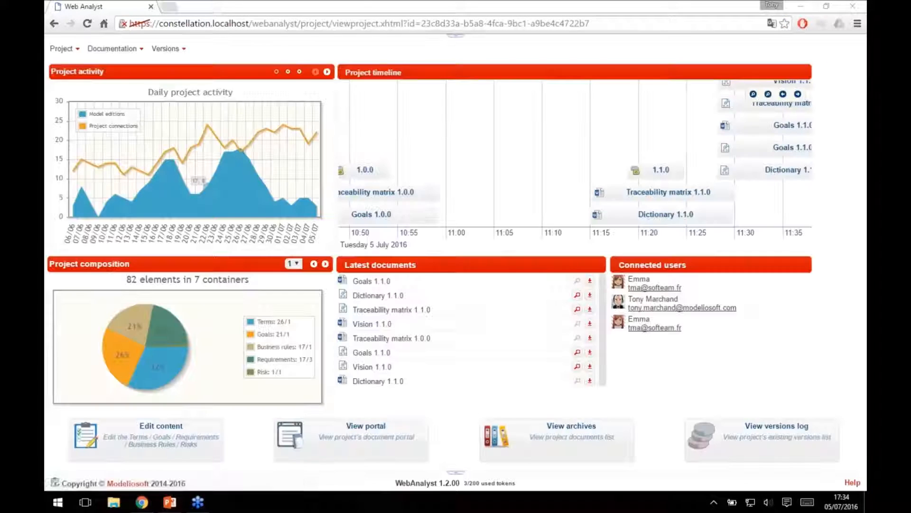
In the document portal, view the HTML Goals and Vision documents of version 1.1.0 and switch the reference version to 1.0.0.
mouse_move(128, 50)
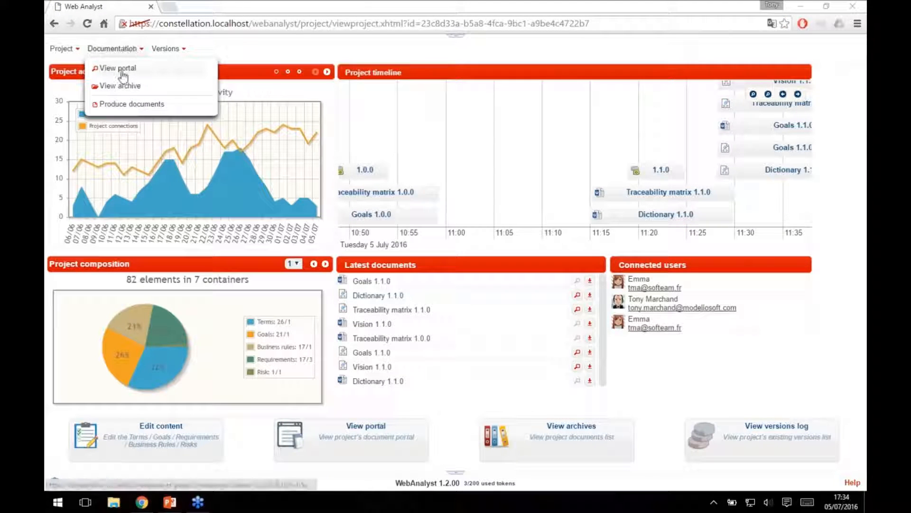
left_click(122, 71)
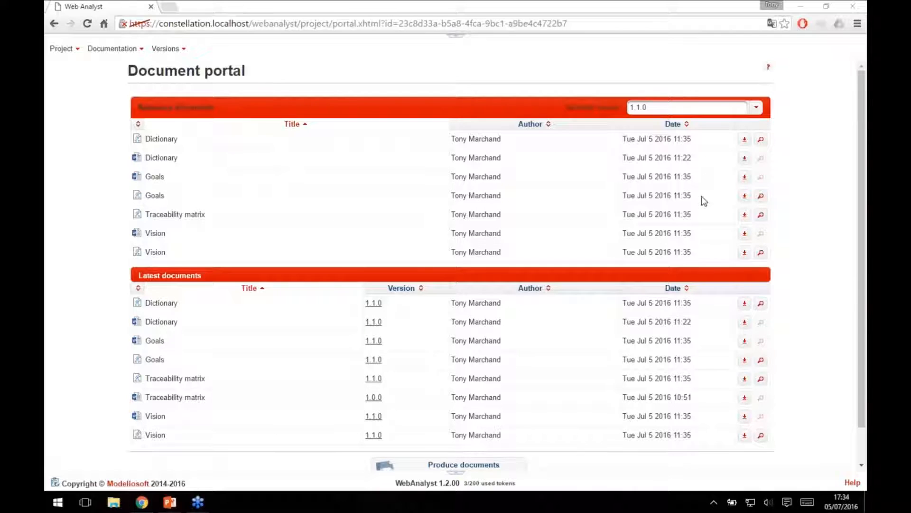
left_click(762, 197)
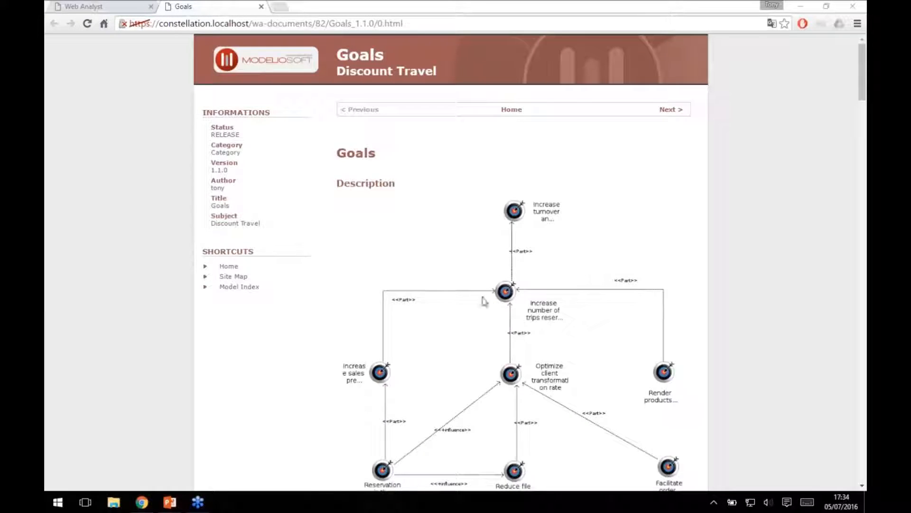
left_click(101, 7)
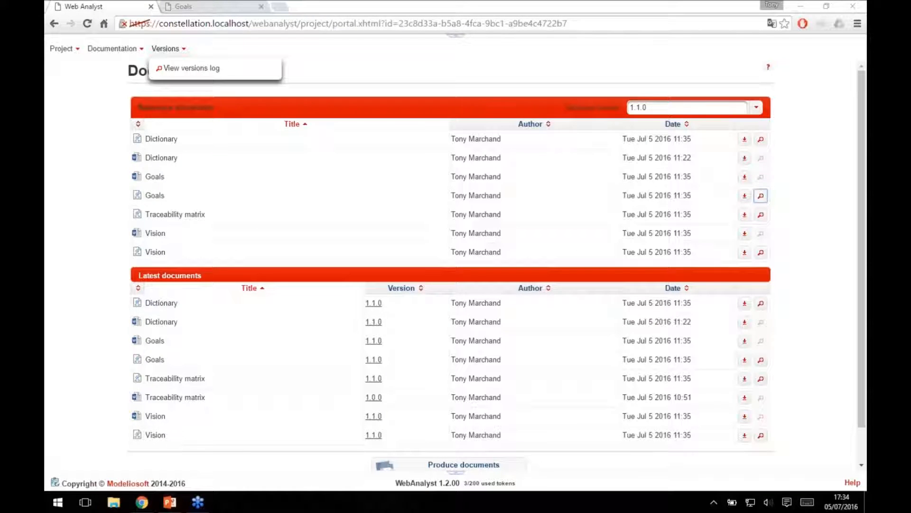
left_click(761, 252)
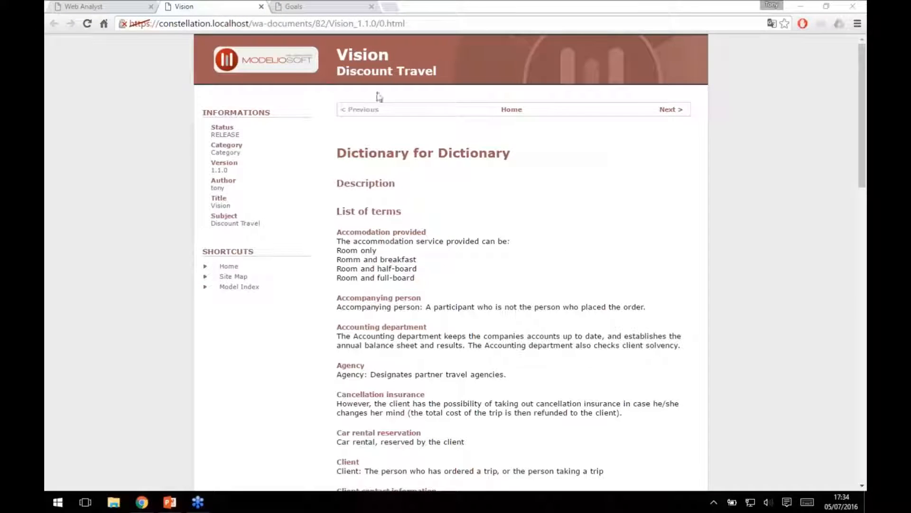
left_click(99, 5)
left_click(756, 110)
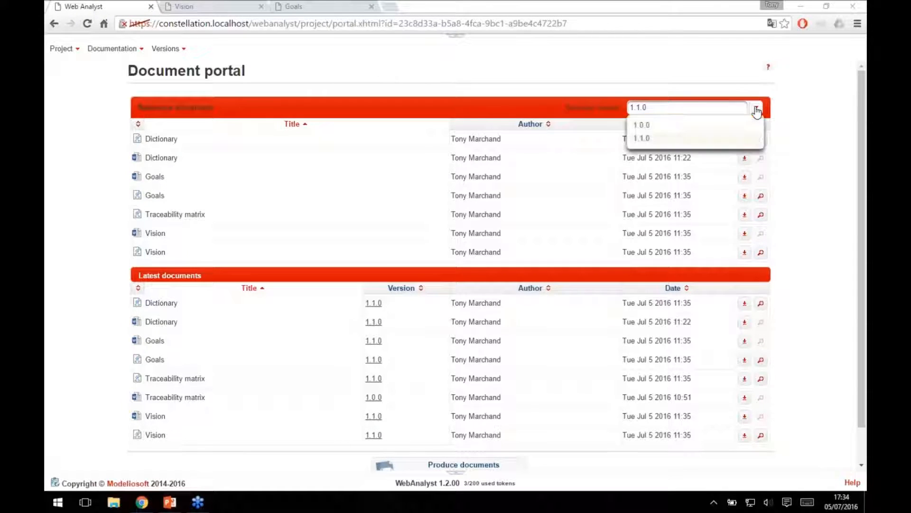
left_click(645, 132)
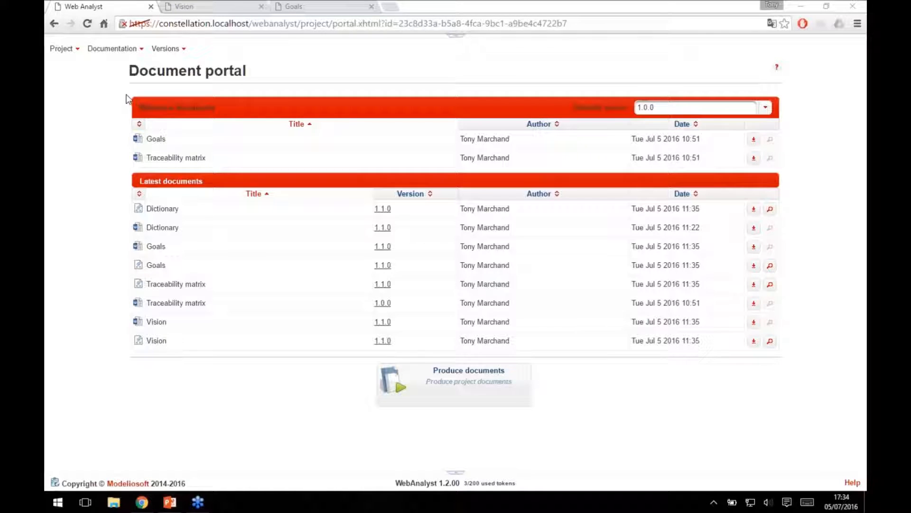
Open the project's document archive and filter its documents by the HTML type.
left_click(112, 48)
left_click(113, 88)
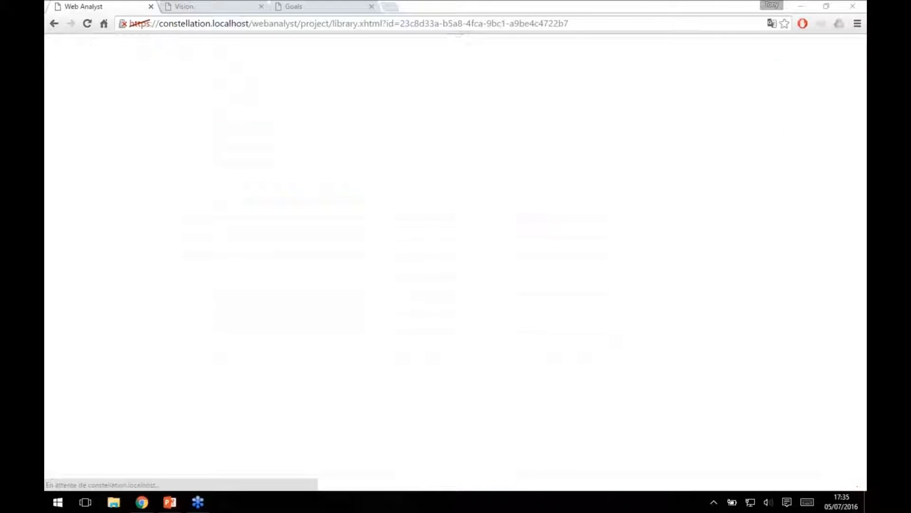
left_click(766, 105)
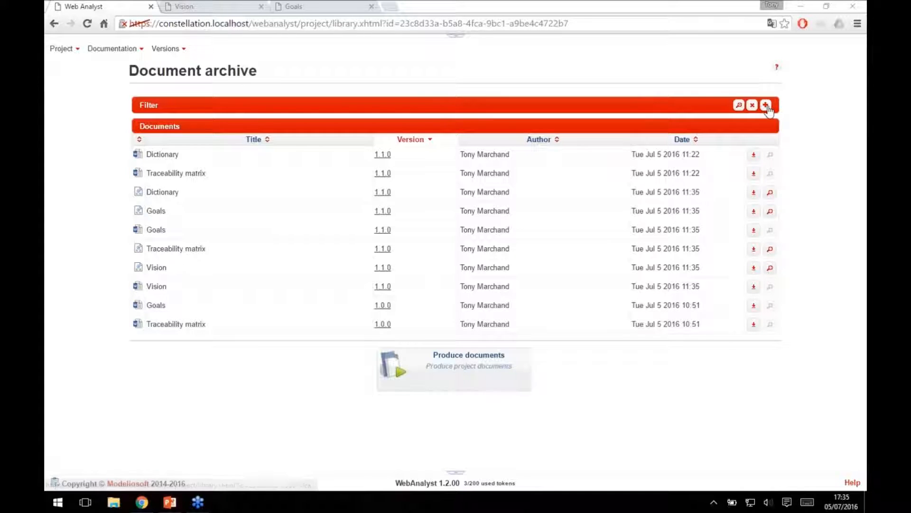
left_click(274, 141)
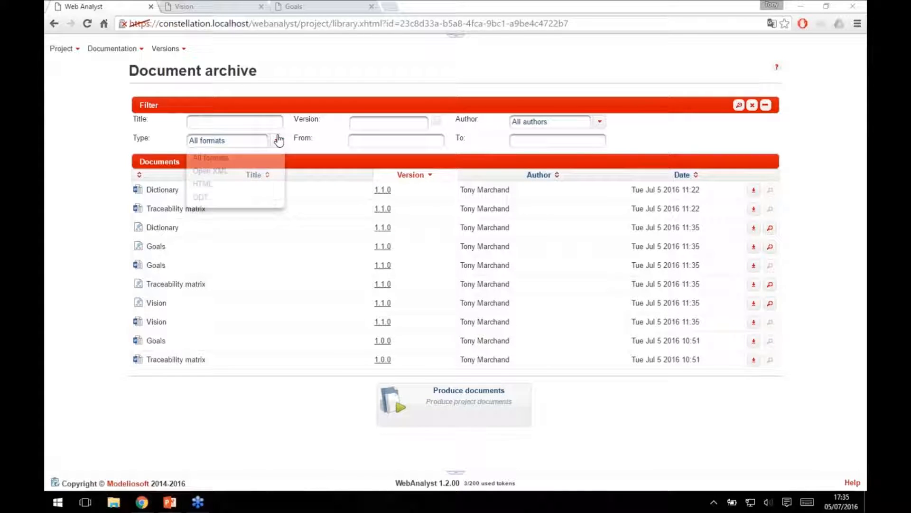
left_click(202, 186)
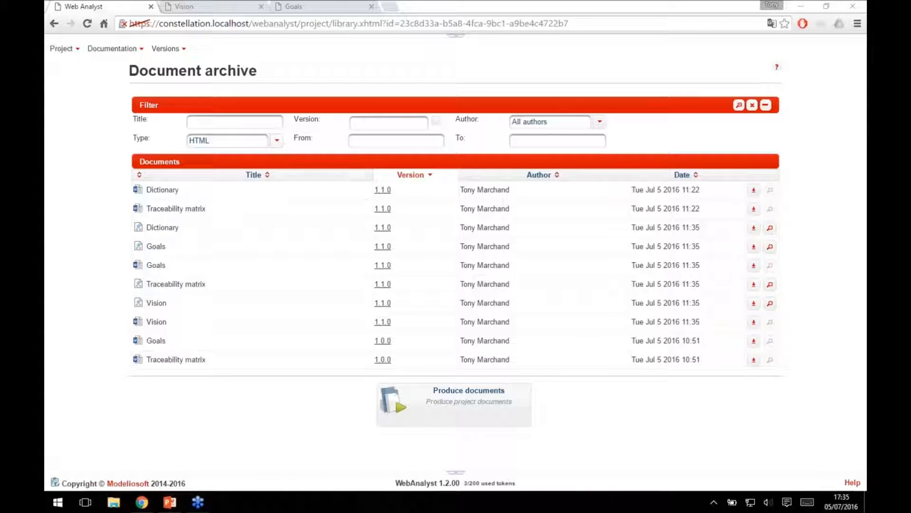
left_click(740, 105)
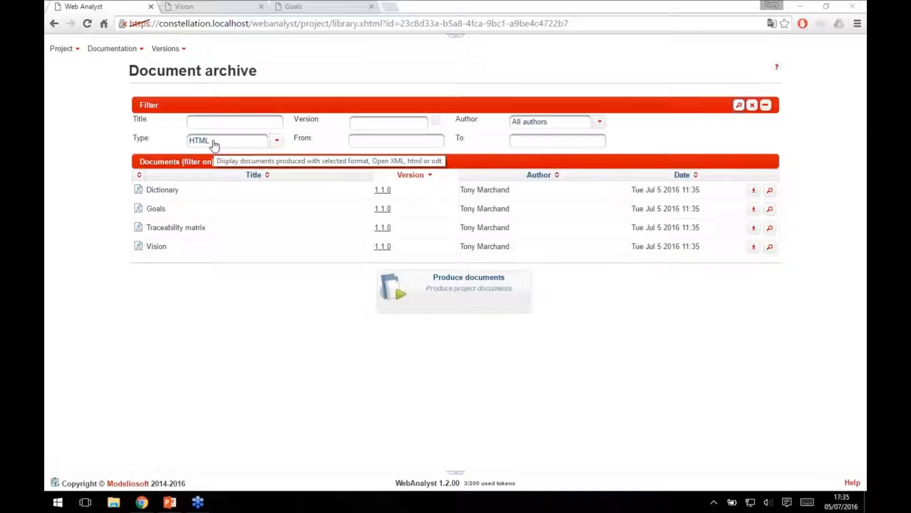
Produce the HTML Dictionary document as a draft published on the portal.
mouse_move(129, 51)
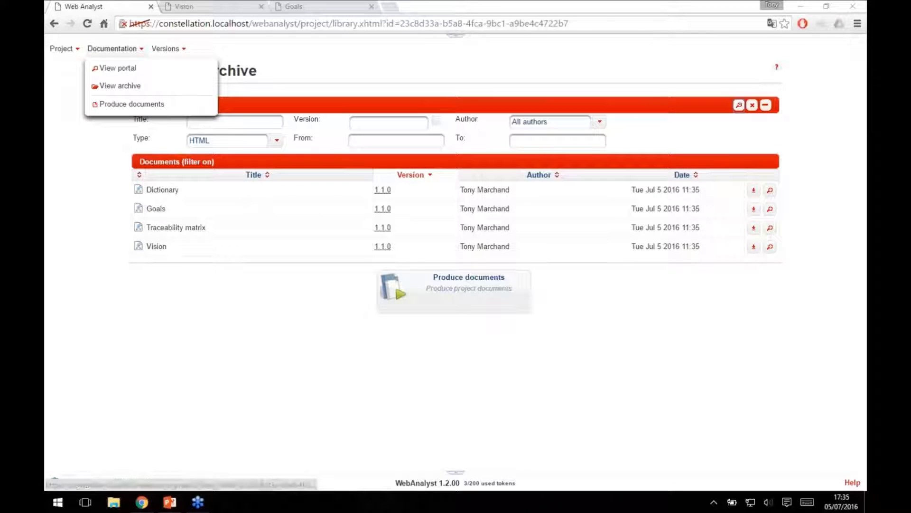
left_click(135, 104)
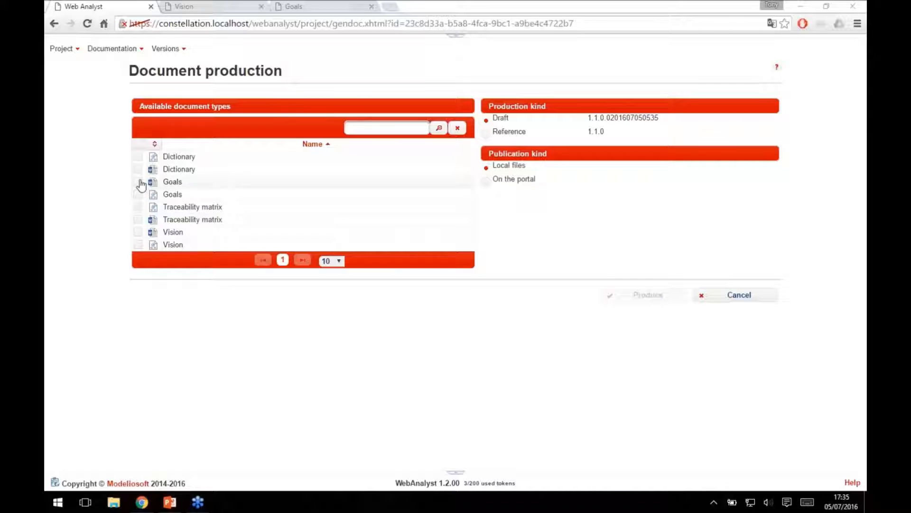
left_click(486, 181)
left_click(617, 294)
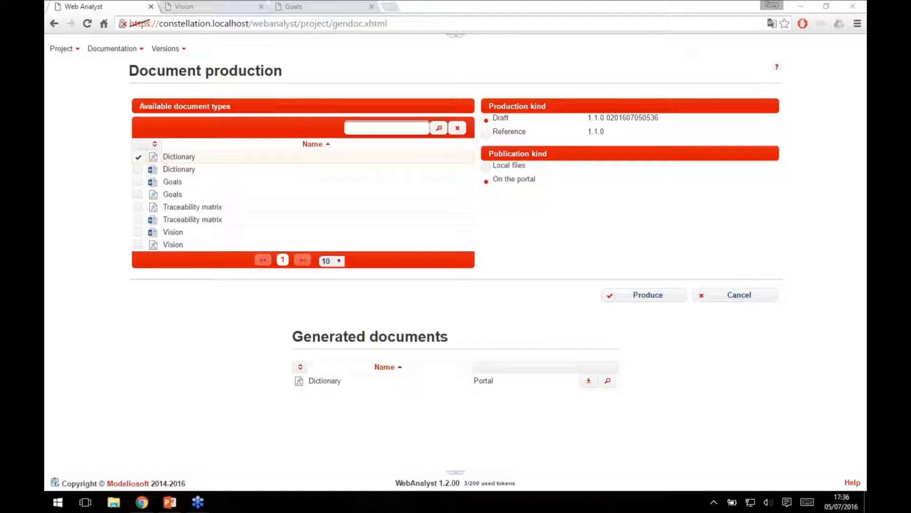
View the generated Dictionary document, examine the VAT term at its end and return to the document production page.
left_click(607, 381)
scroll(371, 342, "down", 15)
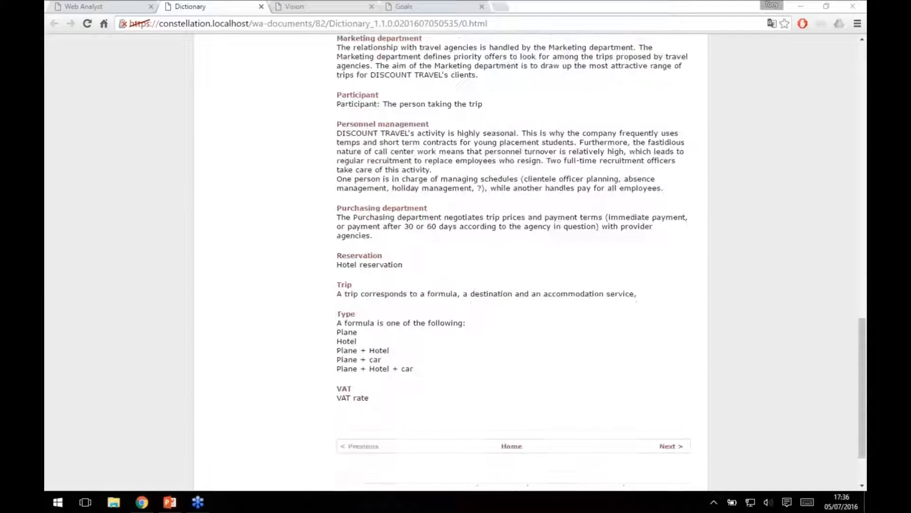
left_click_drag(371, 342, 327, 314)
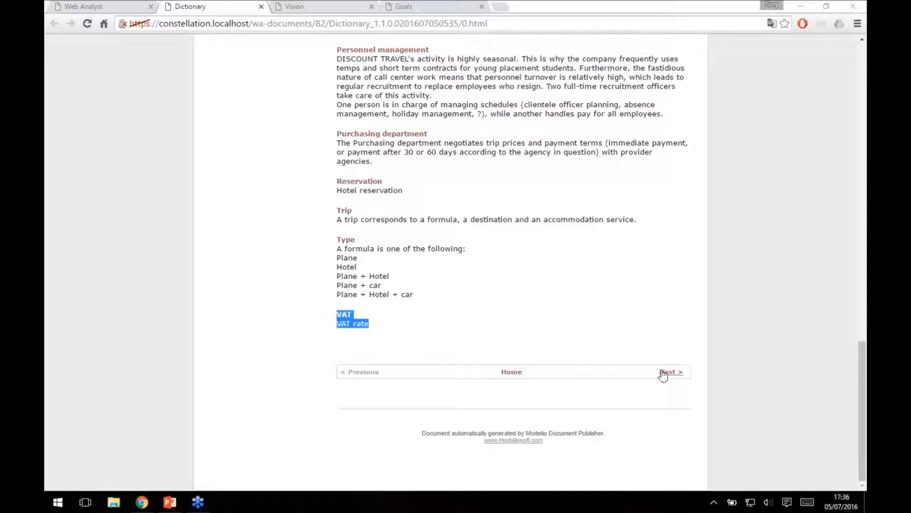
left_click(587, 335)
left_click(117, 6)
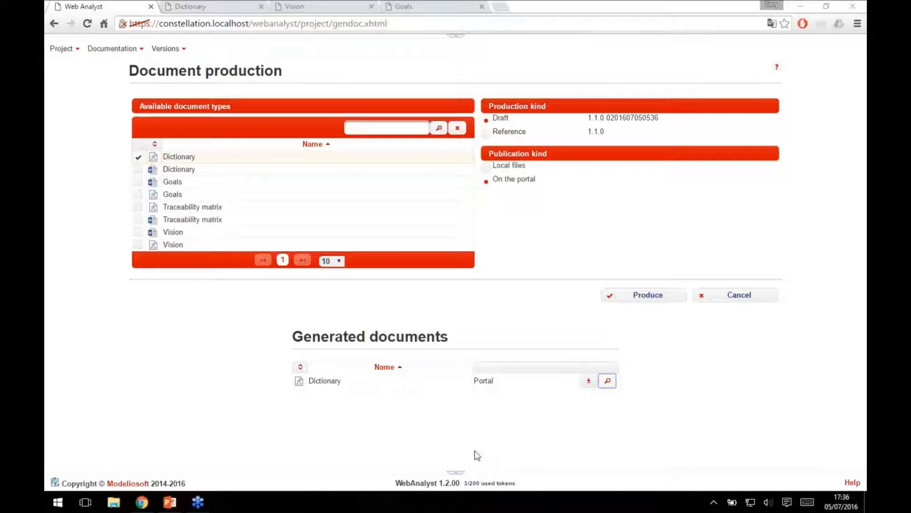
Open the version log and examine the details and reference documents of versions 1.0.0 and 1.1.0.
mouse_move(176, 51)
left_click(195, 70)
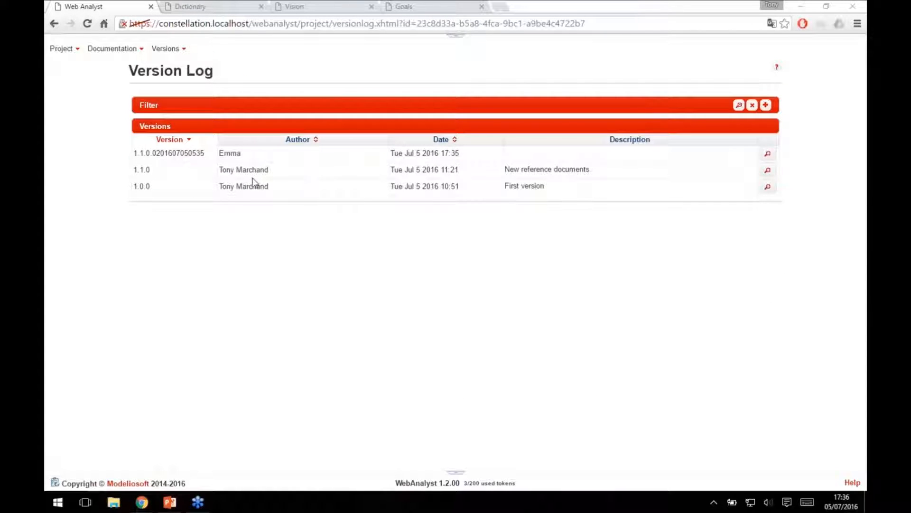
left_click(767, 186)
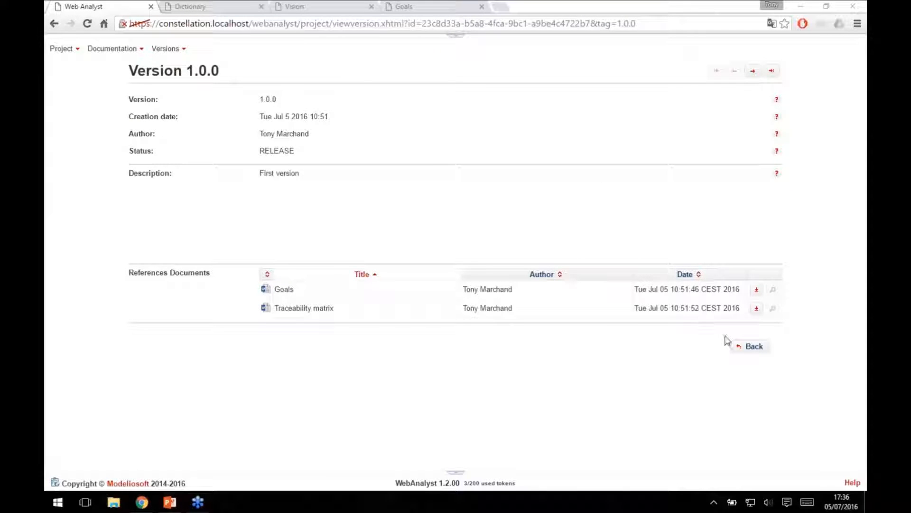
left_click(754, 347)
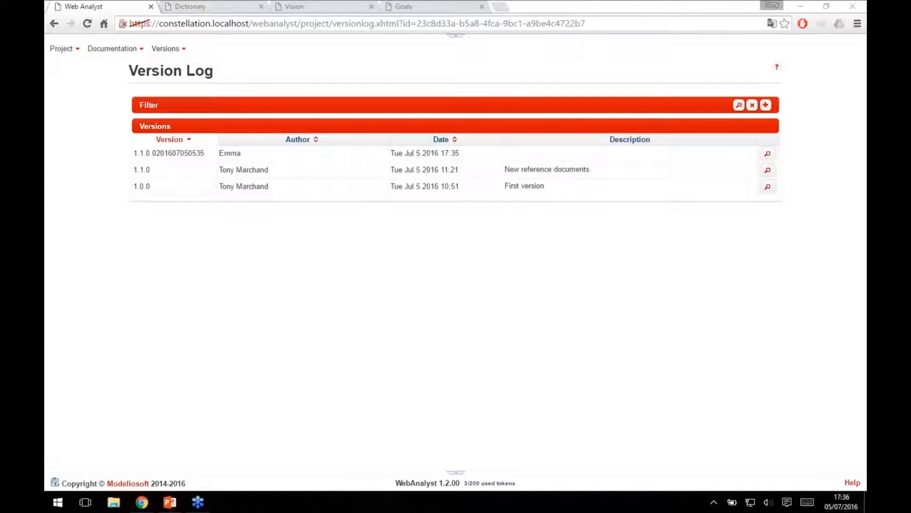
left_click(768, 170)
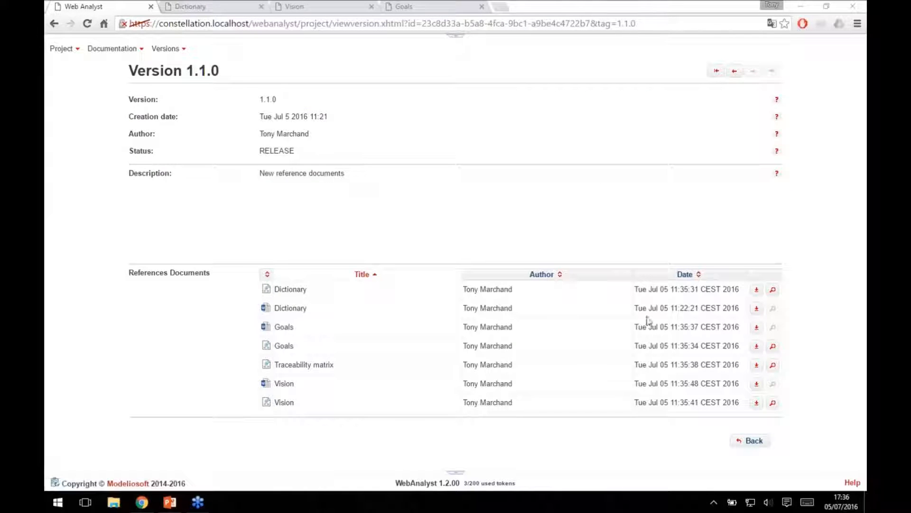
left_click_drag(230, 291, 791, 401)
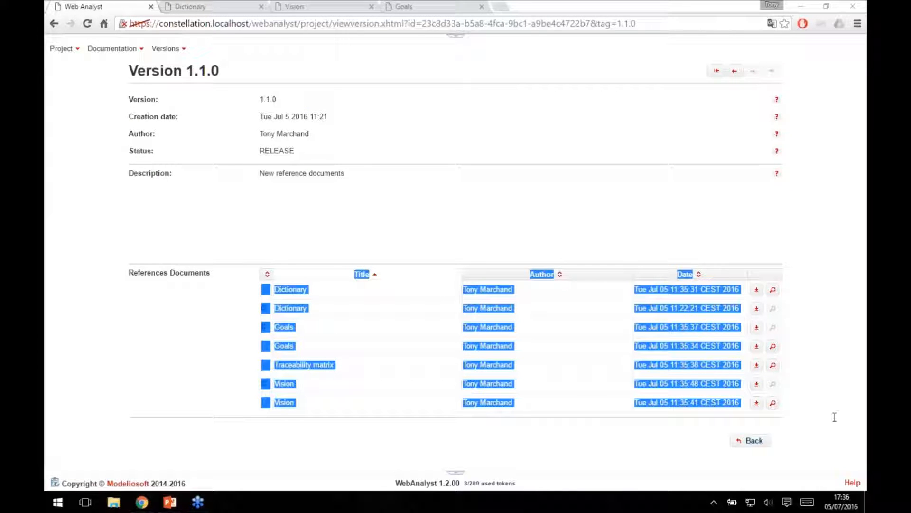
double_click(262, 100)
left_click(363, 112)
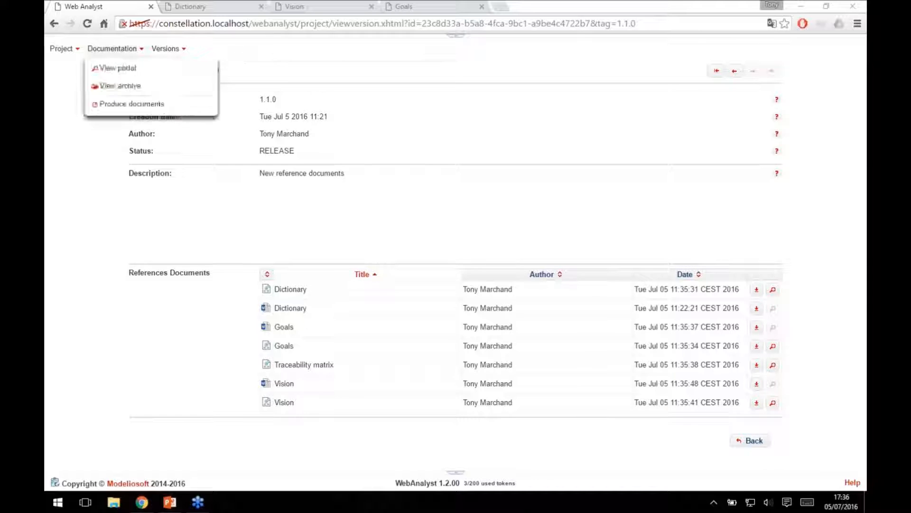
Leave the project, sign out and sign in to the Web Analyst server with the other account's login and password.
mouse_move(64, 50)
left_click(72, 104)
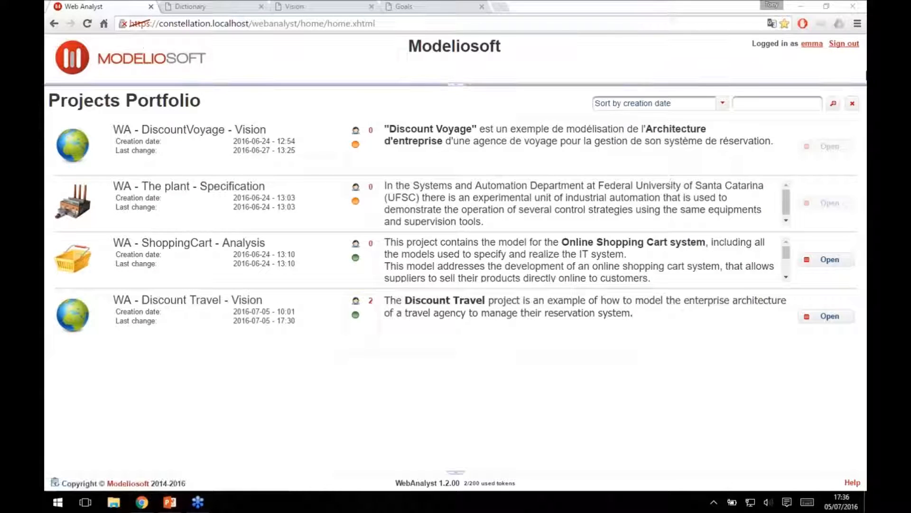
left_click(845, 44)
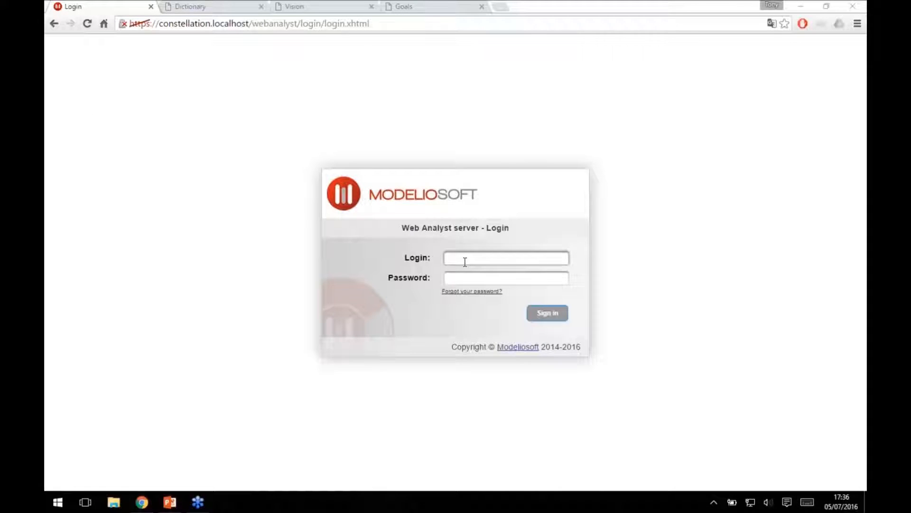
type("tony")
key("Tab")
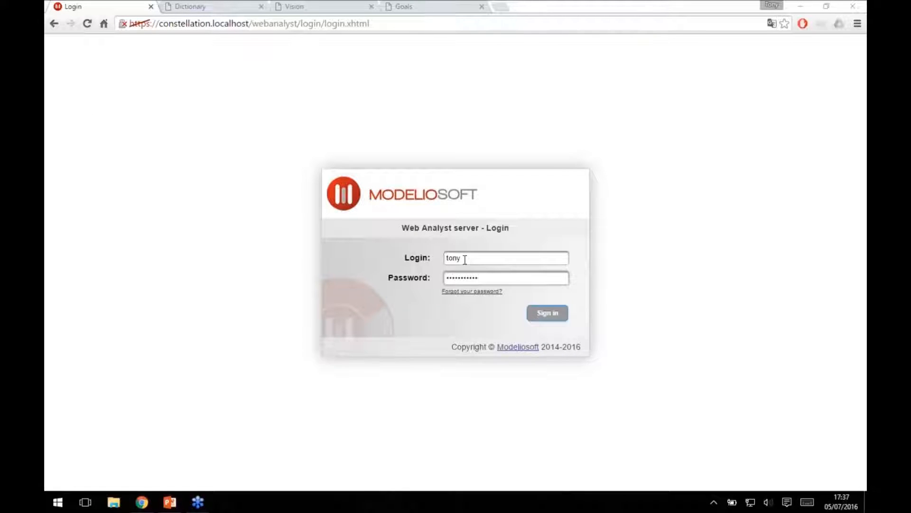
left_click(544, 313)
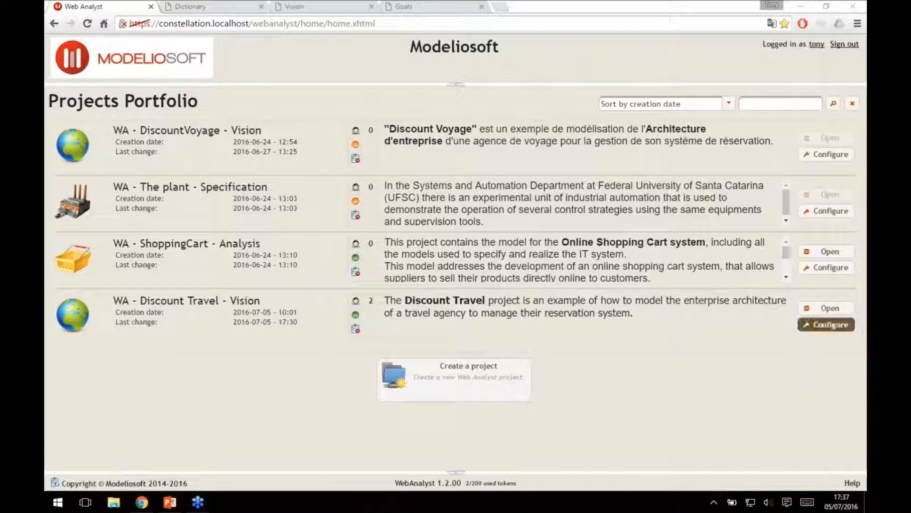
Open the configuration of the WA - Discount Travel - Vision project and review its description and Online setting.
left_click(828, 324)
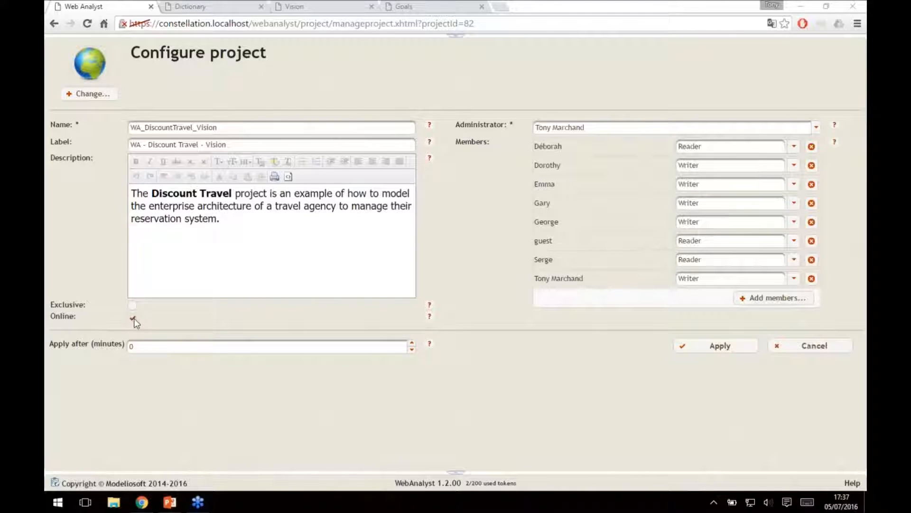
double_click(161, 218)
left_click(254, 244)
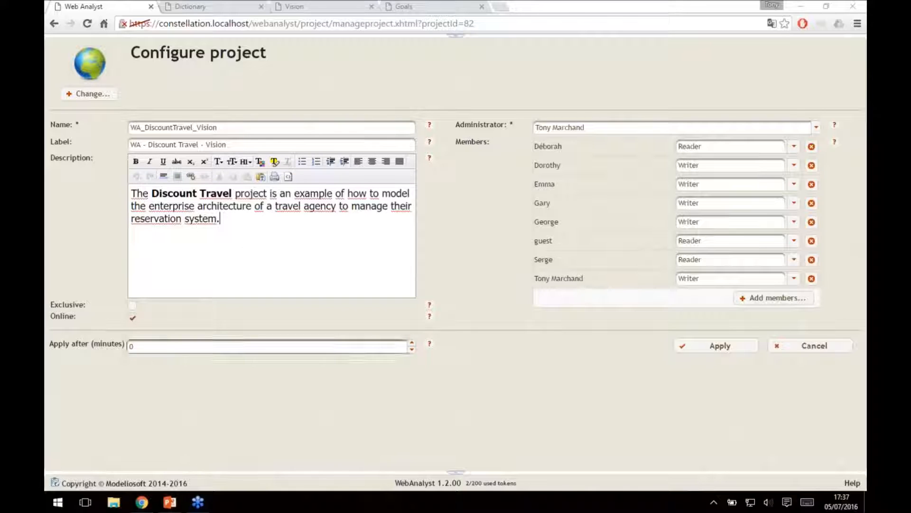
left_click(133, 318)
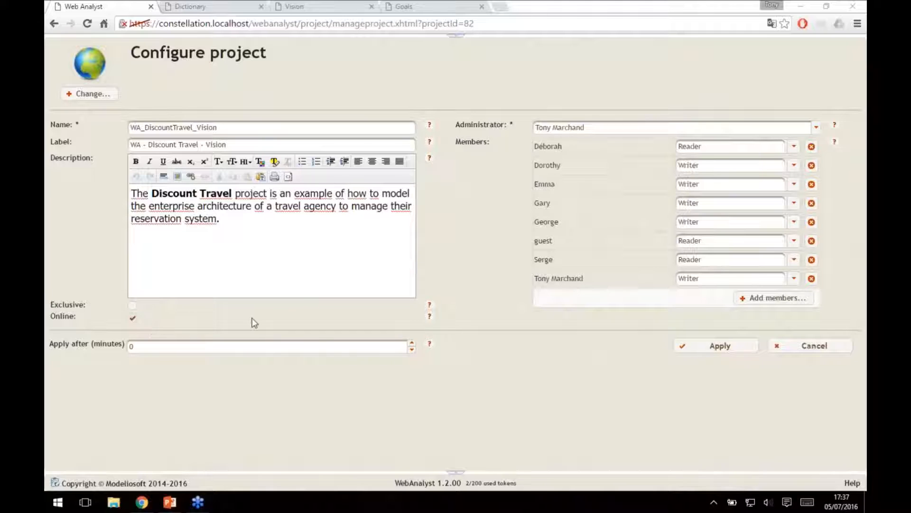
Add the last available user as a project member with the Reader role and apply the project configuration.
left_click(773, 302)
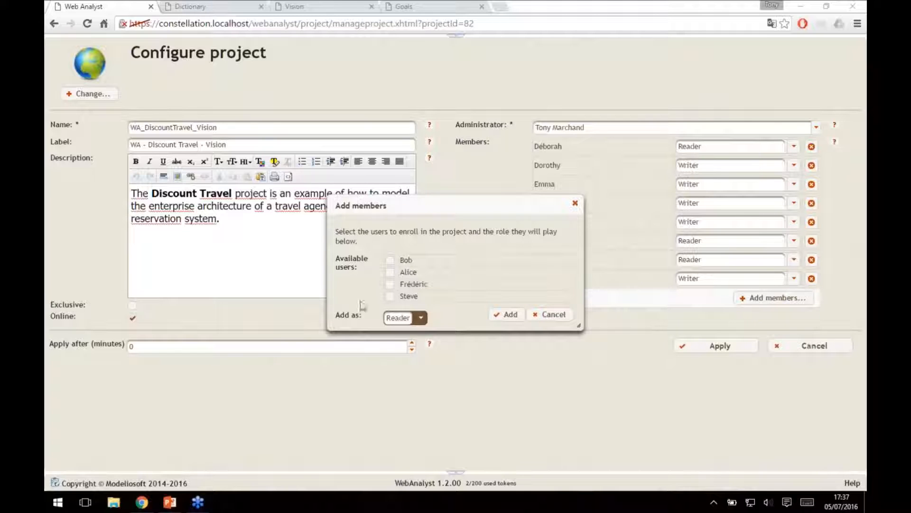
left_click(391, 298)
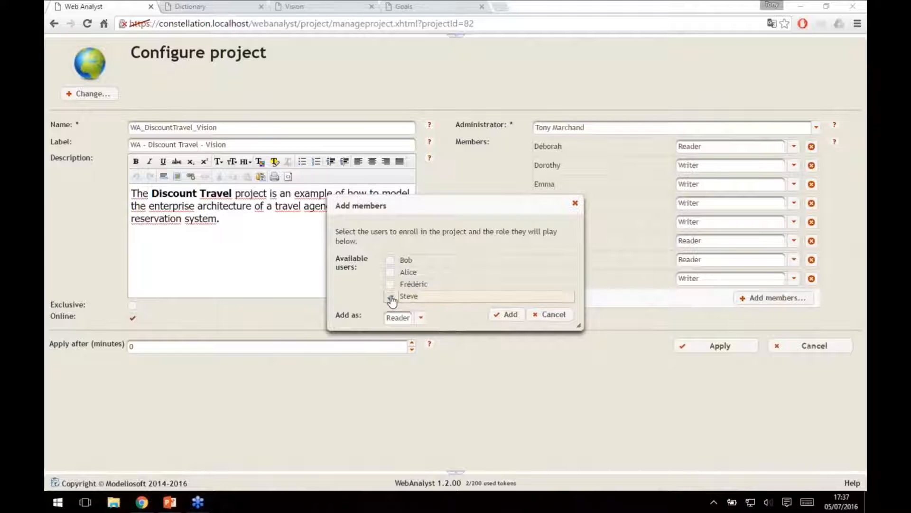
left_click(421, 318)
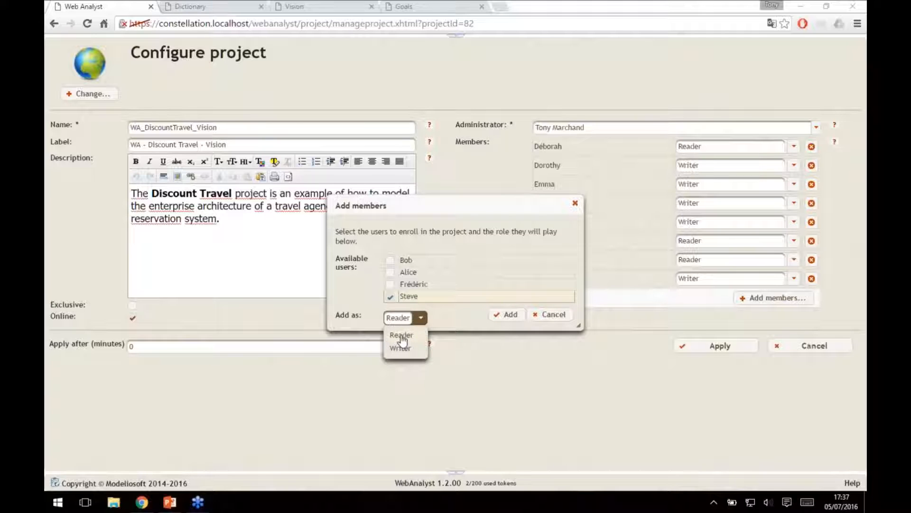
left_click(401, 336)
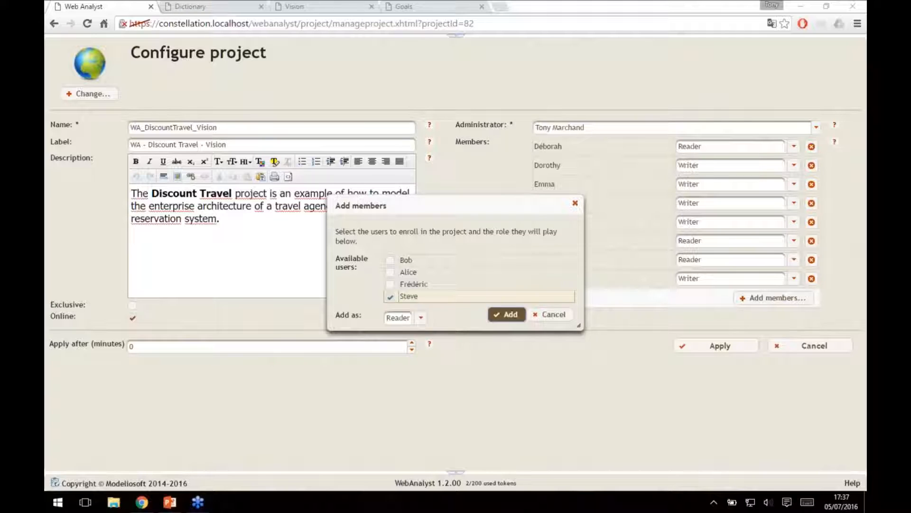
left_click(507, 314)
left_click_drag(535, 279, 562, 275)
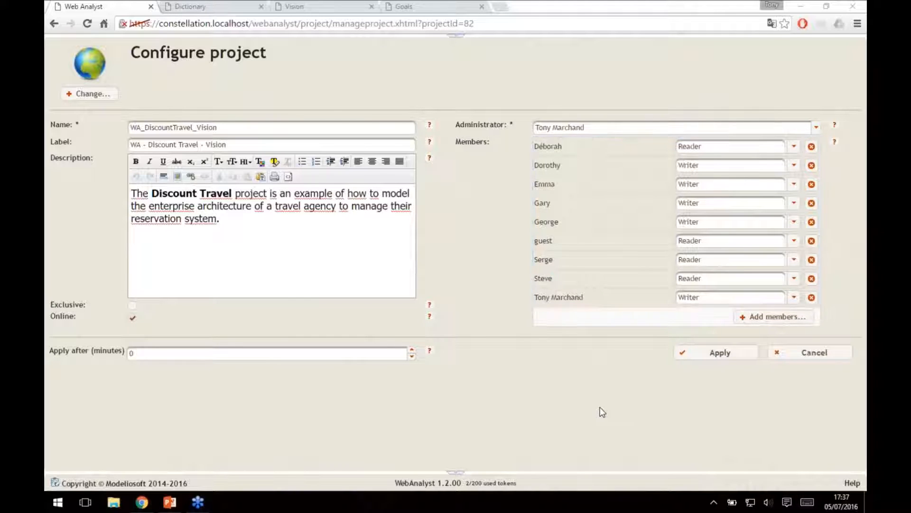
left_click(720, 352)
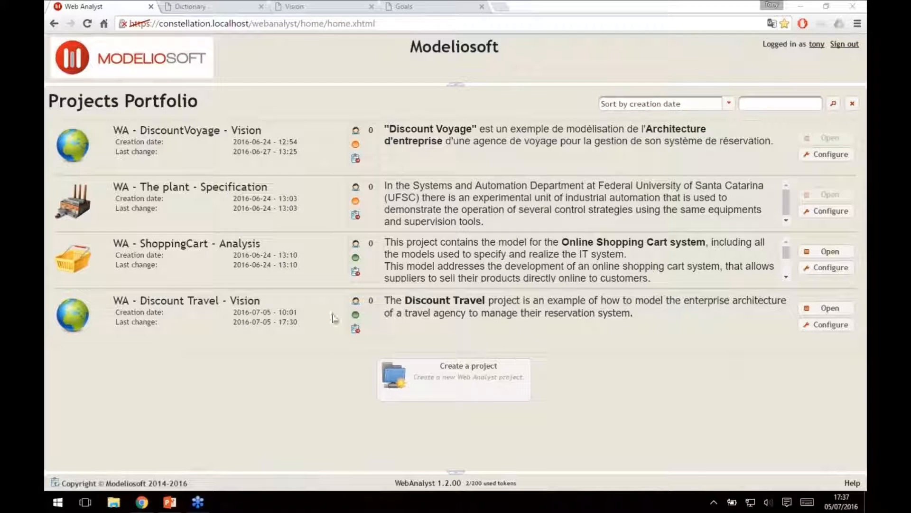
Create version 2.0.0 of the WA - Discount Travel - Vision project with description "New version: 2.0" and its documents produced.
left_click(828, 309)
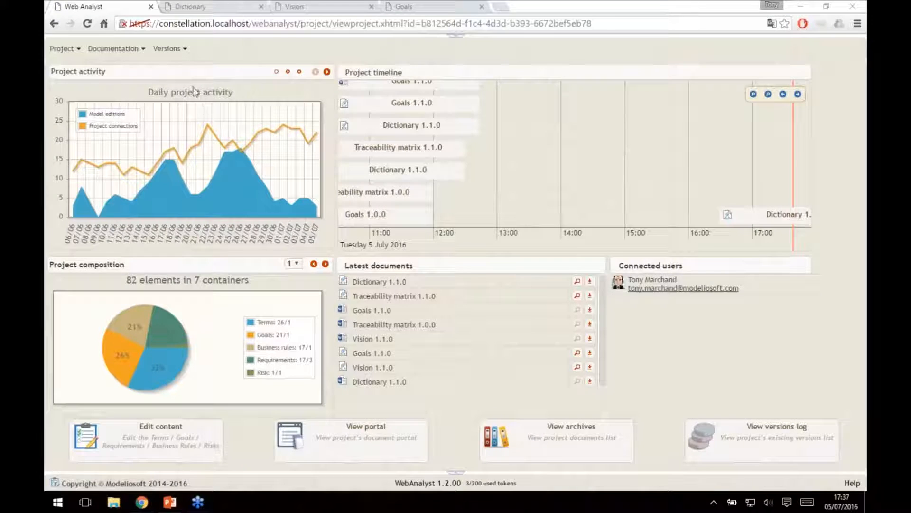
left_click(168, 49)
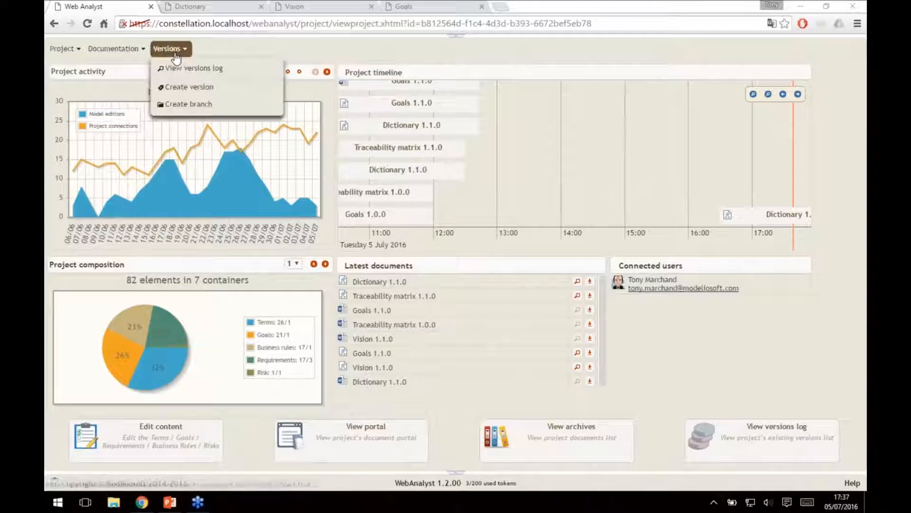
left_click(225, 92)
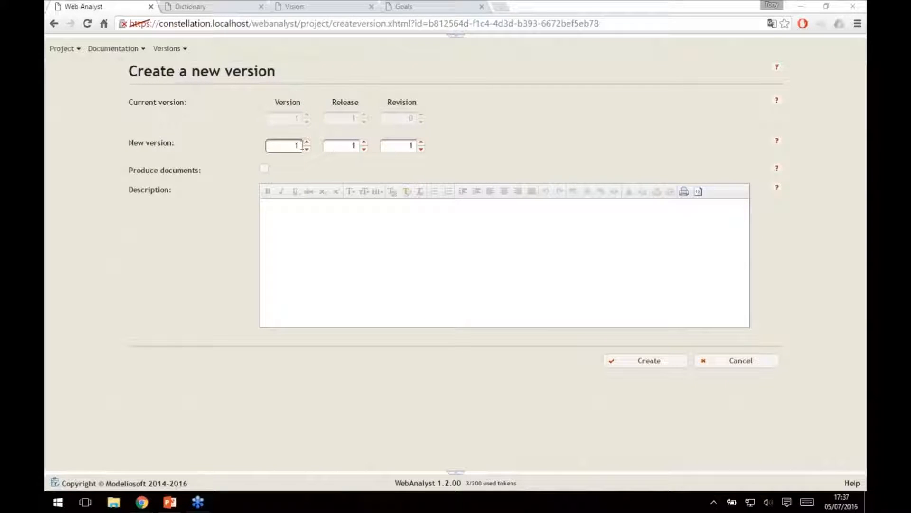
left_click(306, 142)
left_click(364, 149)
left_click(421, 148)
left_click(413, 231)
type("New version: 2.0")
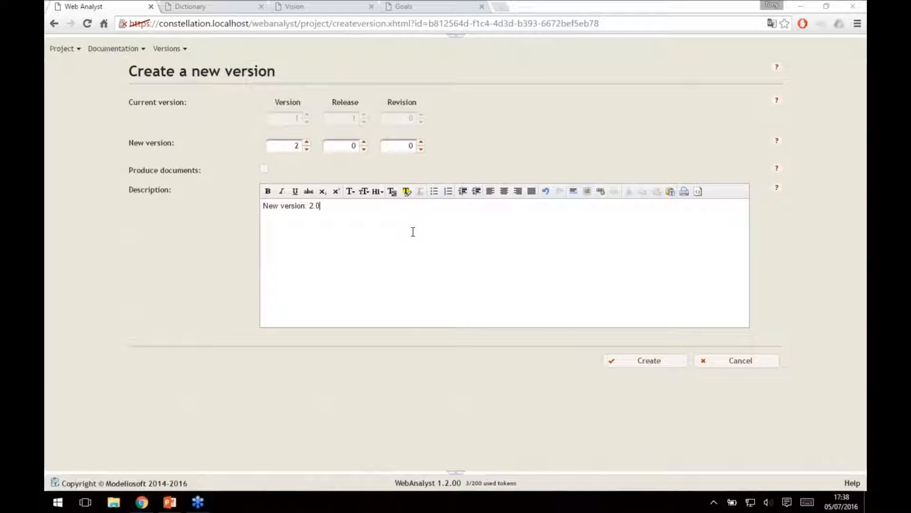
left_click(264, 169)
left_click(671, 365)
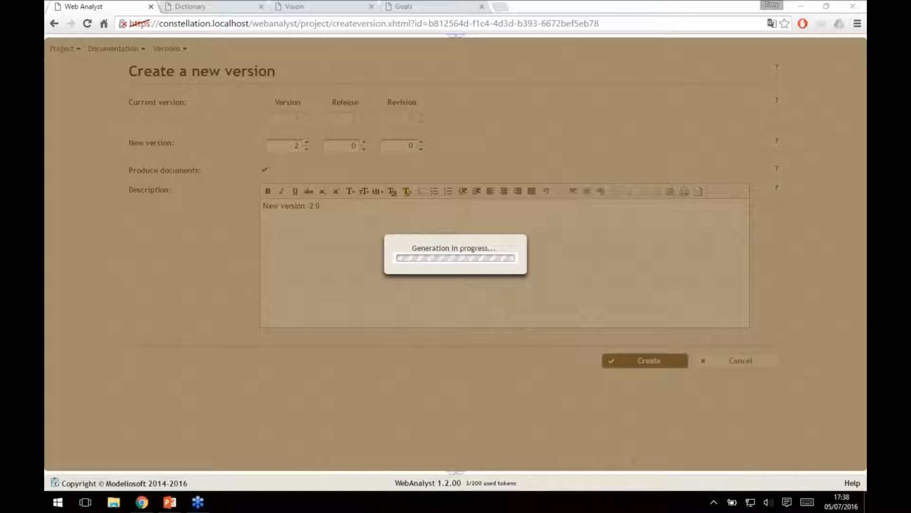
Launch Modelio 3.5 EN and minimize the browser window.
left_click(55, 504)
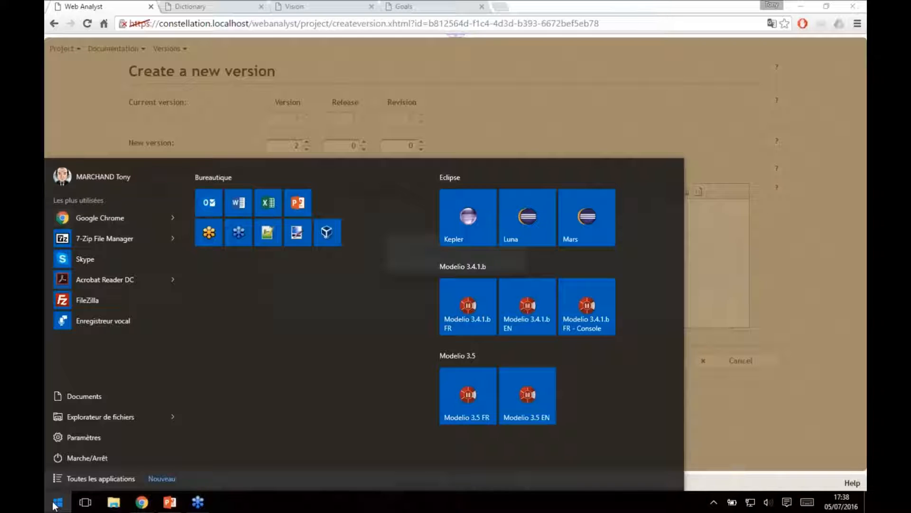
left_click(525, 405)
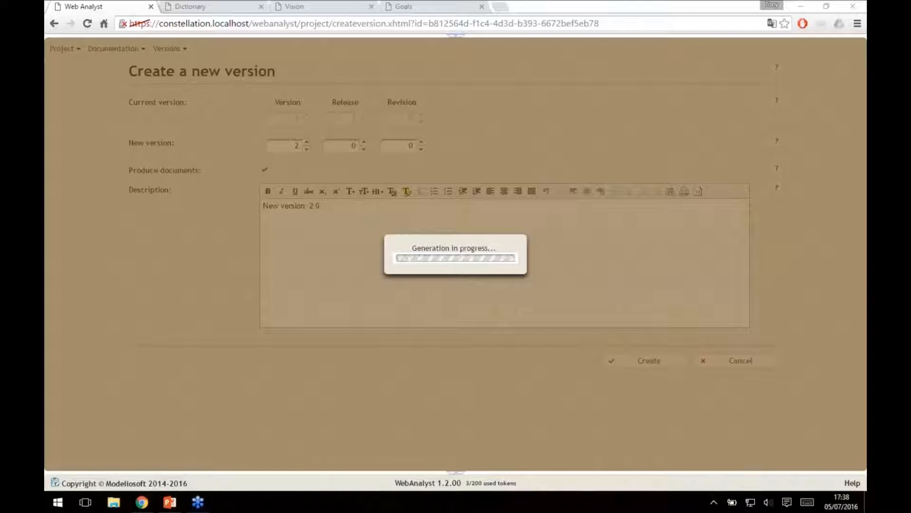
left_click(802, 5)
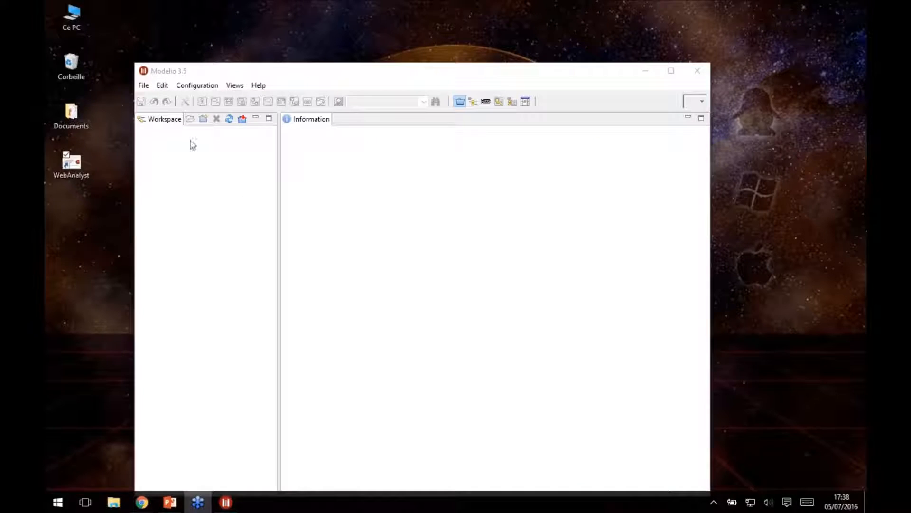
left_click(143, 85)
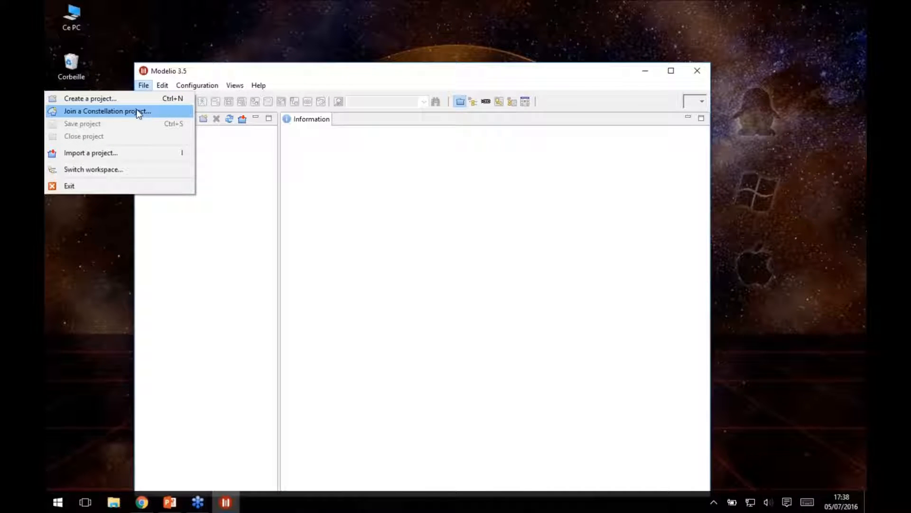
left_click(138, 112)
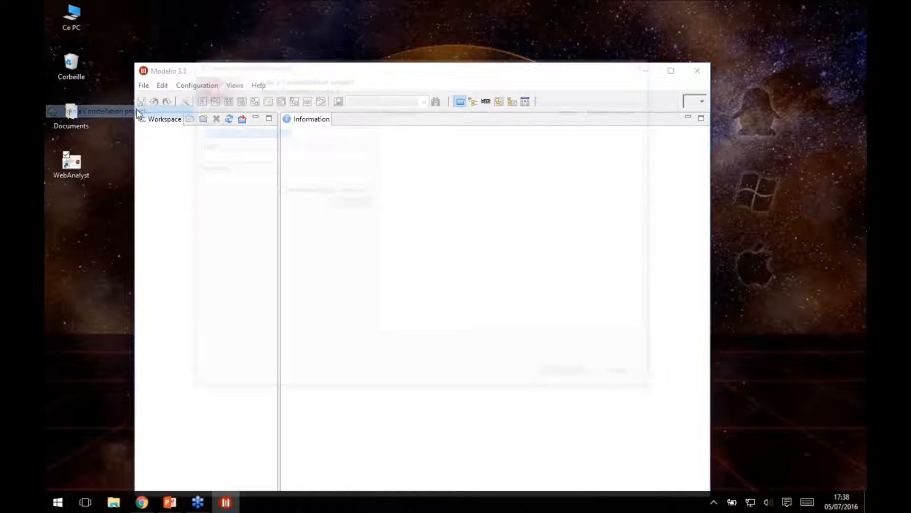
left_click(322, 153)
type("tony")
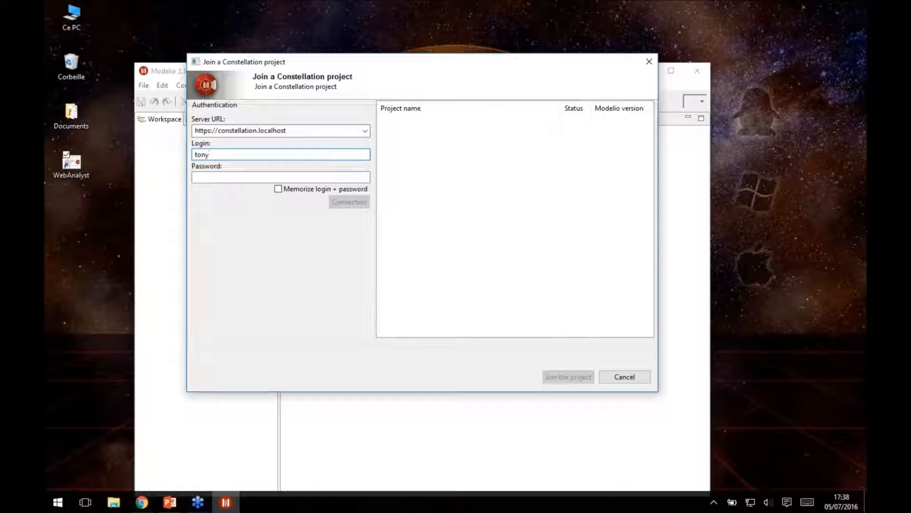
key("Tab")
type("••••")
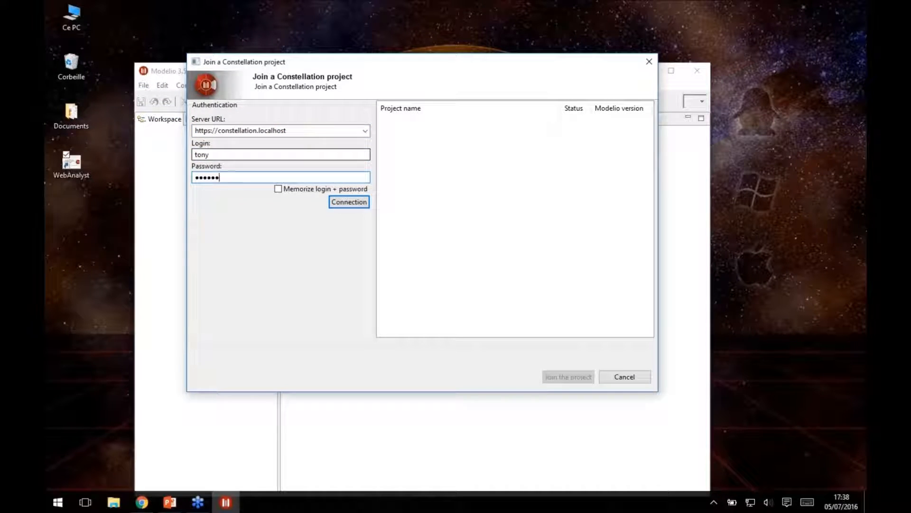
left_click(342, 202)
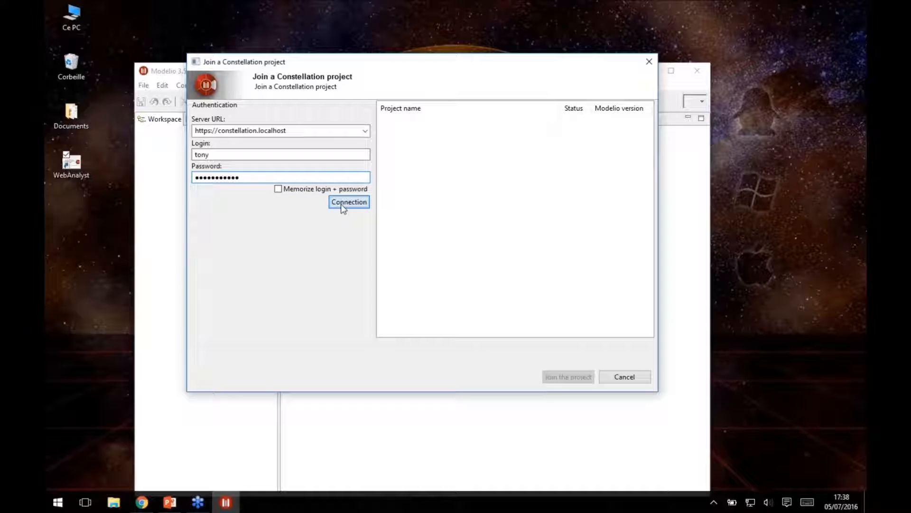
left_click(278, 189)
Join the Discount Travel project and maximize the Modelio window.
left_click(409, 143)
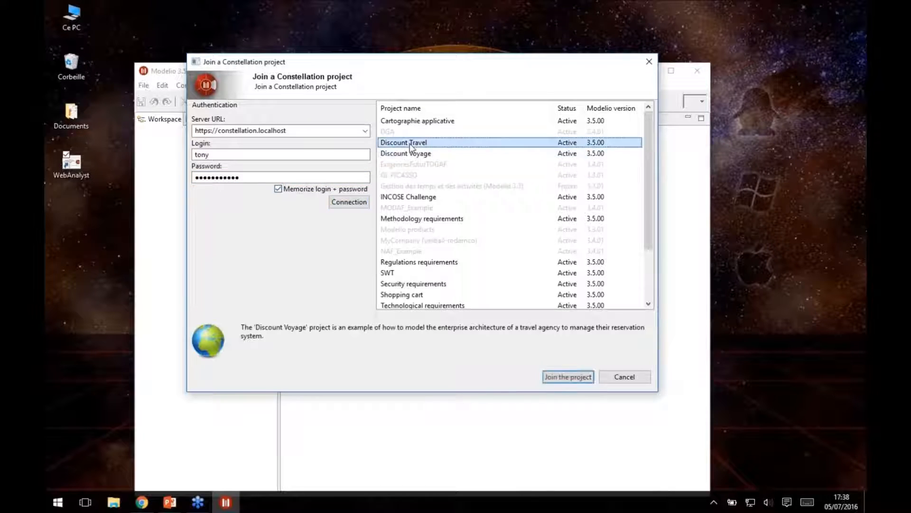
left_click(580, 377)
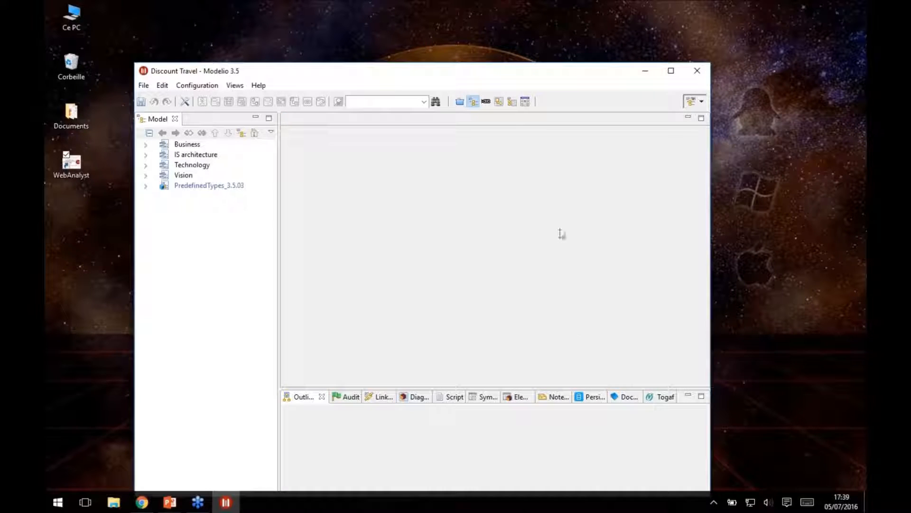
left_click(672, 70)
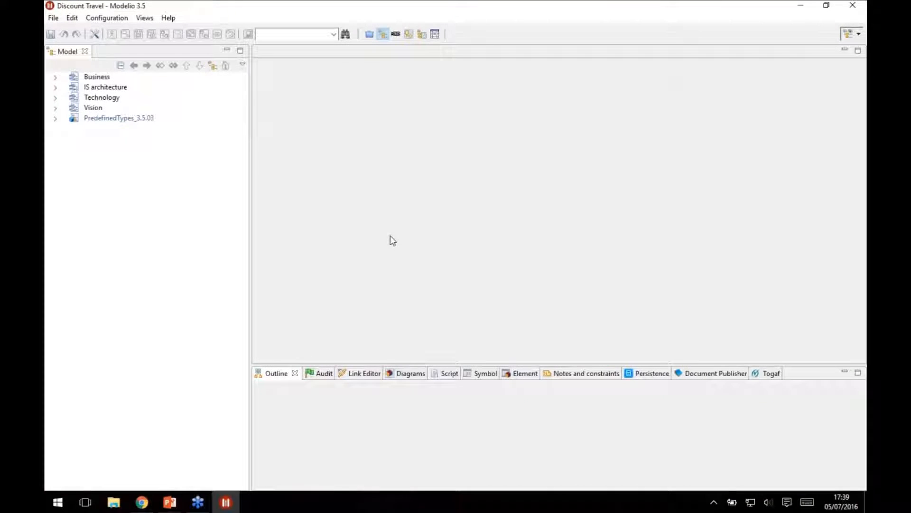
Show the analyst model in the model tree and expand Business, IS architecture and Vision down to the Performance requirements.
left_click(243, 66)
left_click(280, 91)
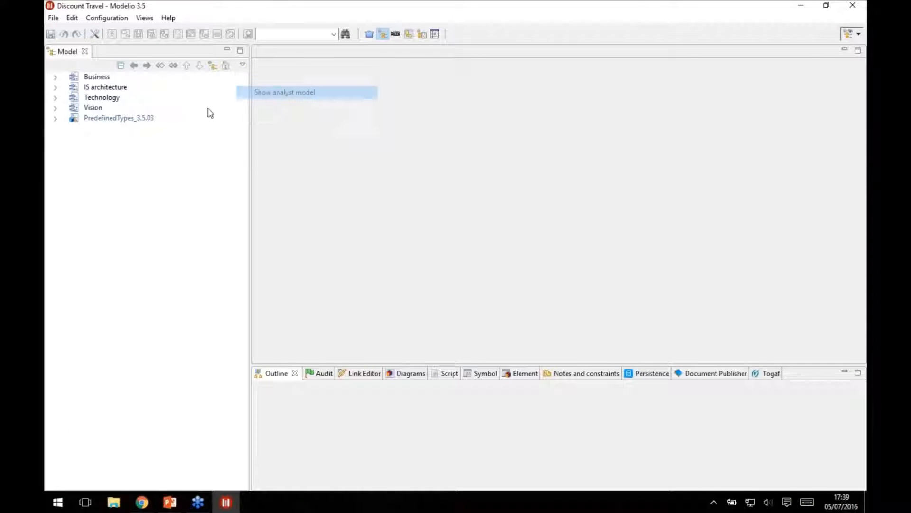
left_click(55, 108)
left_click(55, 77)
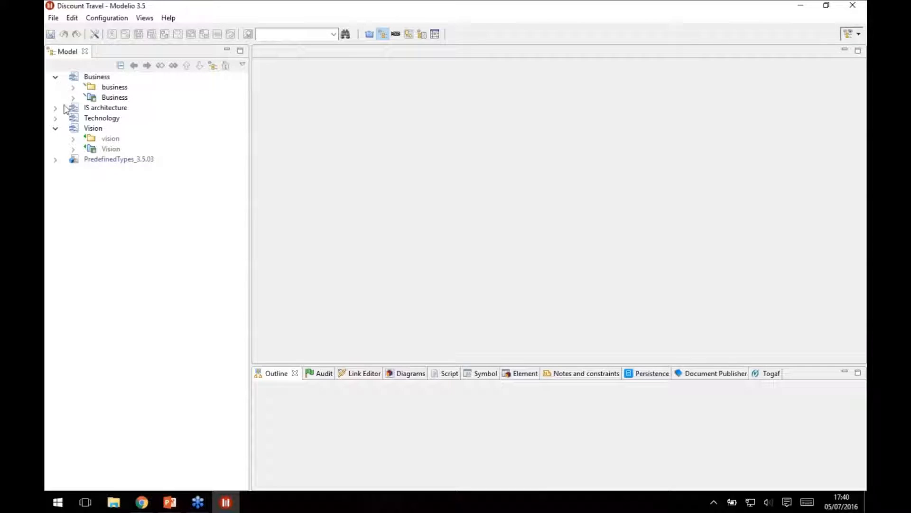
left_click(55, 108)
left_click(74, 159)
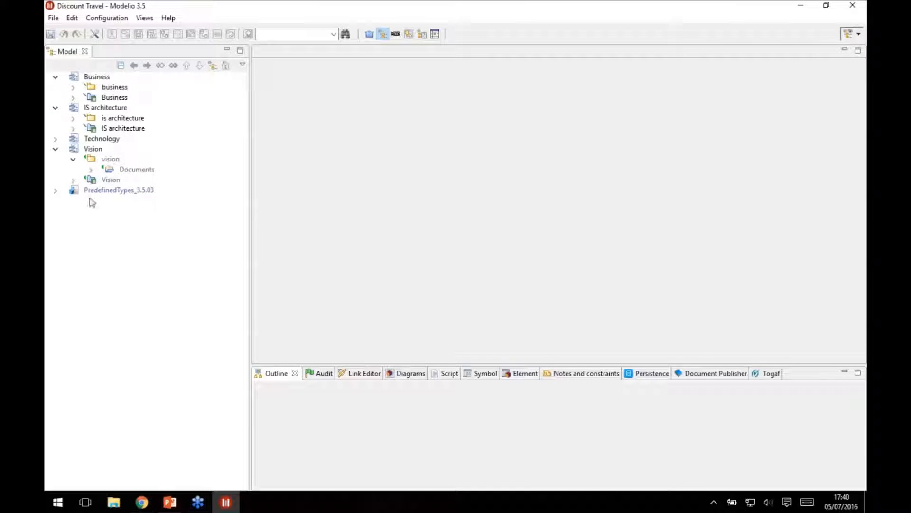
left_click(73, 179)
left_click(159, 211)
left_click(91, 210)
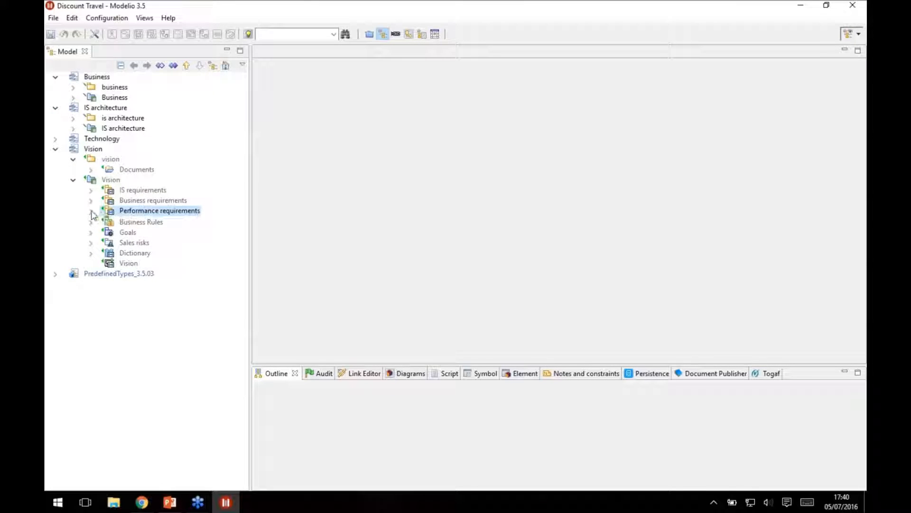
Open the Performance requirements table with wider Id and Definition columns and a taller Number of CPU row, and view the container in its form.
double_click(164, 212)
left_click_drag(321, 67, 407, 67)
left_click_drag(464, 67, 587, 67)
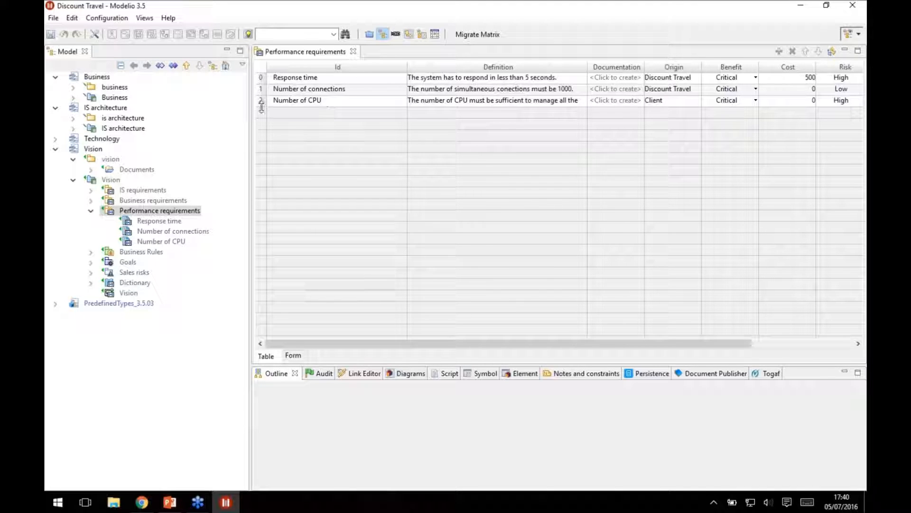
left_click_drag(261, 105, 261, 126)
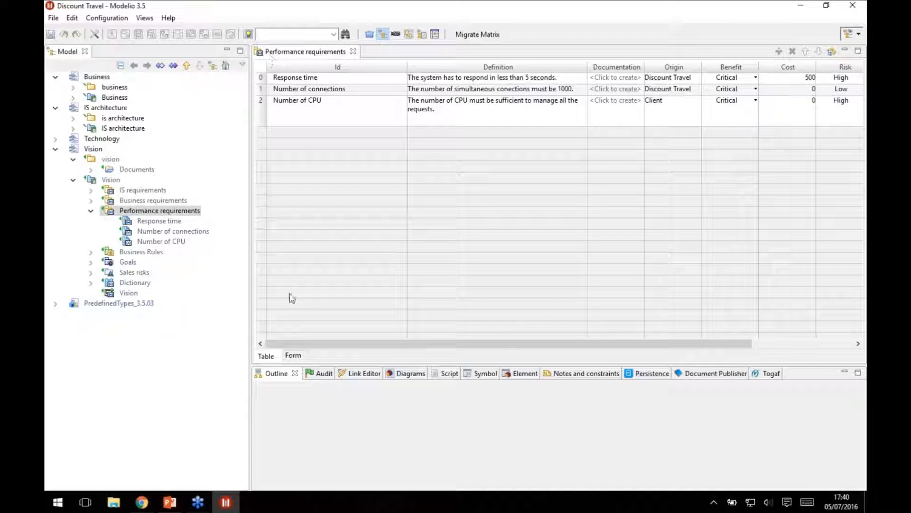
left_click(291, 355)
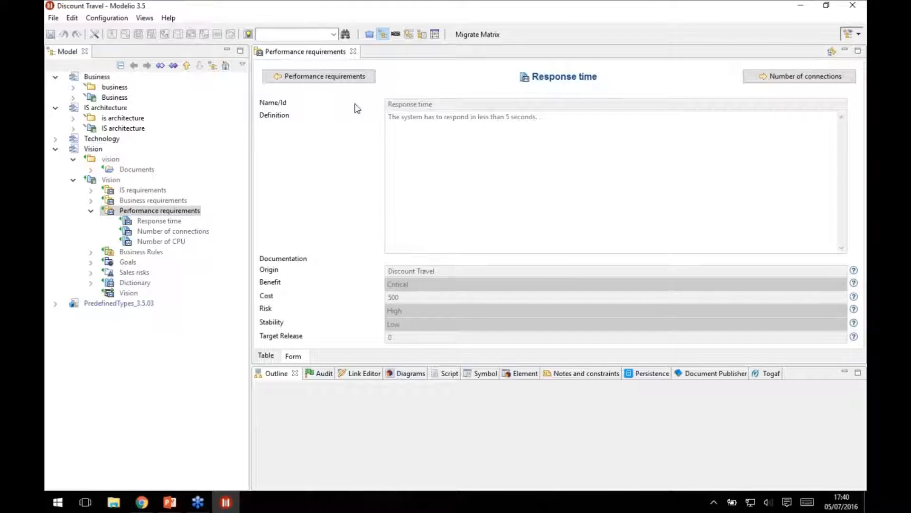
left_click(353, 78)
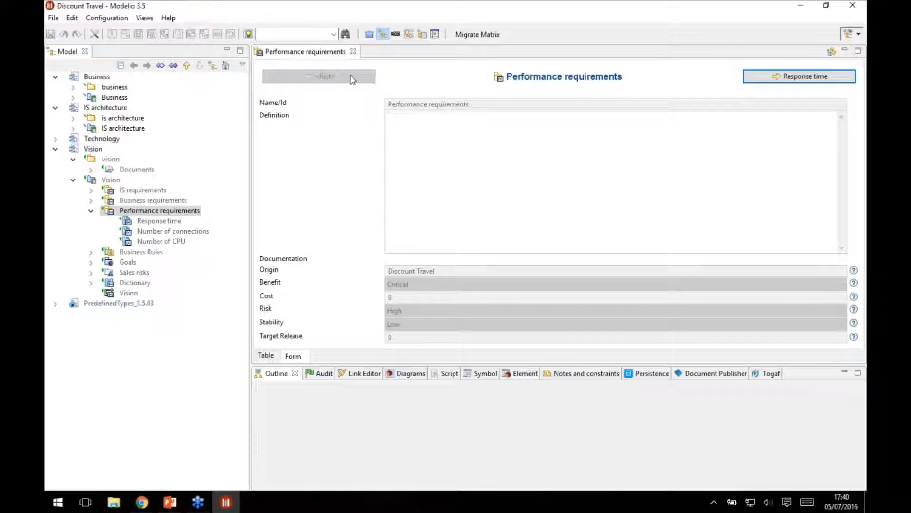
Get the Subversion lock on the Performance requirements container and its requirements.
right_click(153, 211)
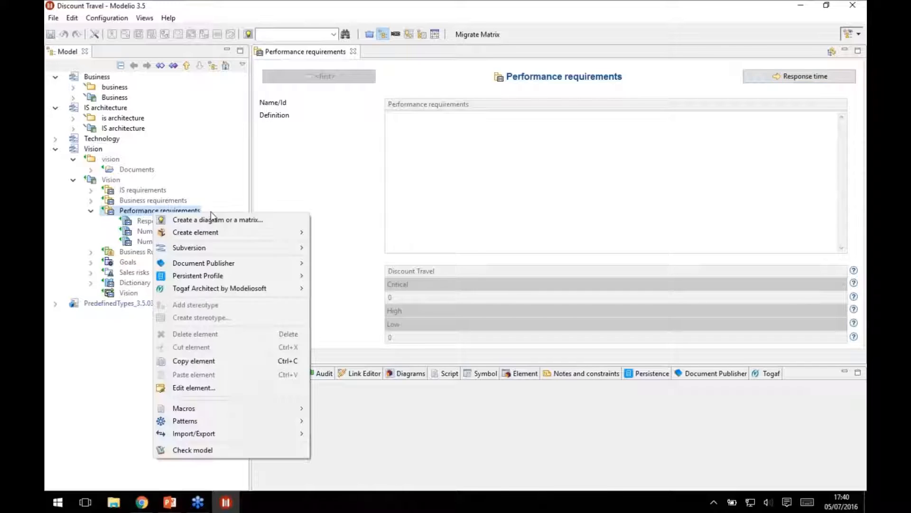
mouse_move(217, 247)
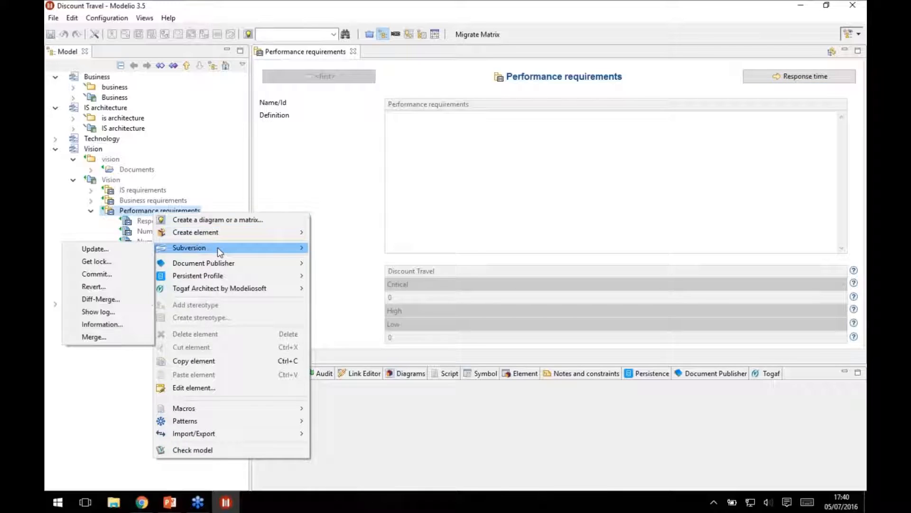
left_click(109, 261)
left_click(512, 315)
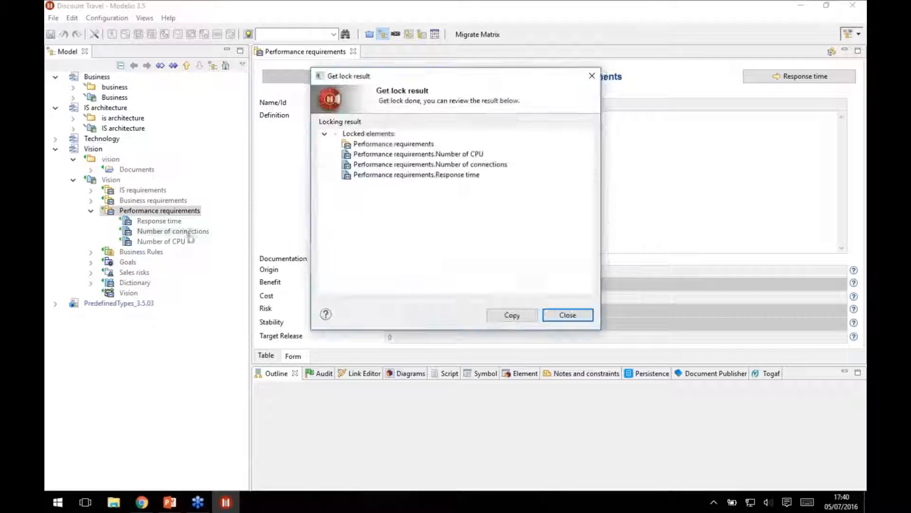
left_click(576, 317)
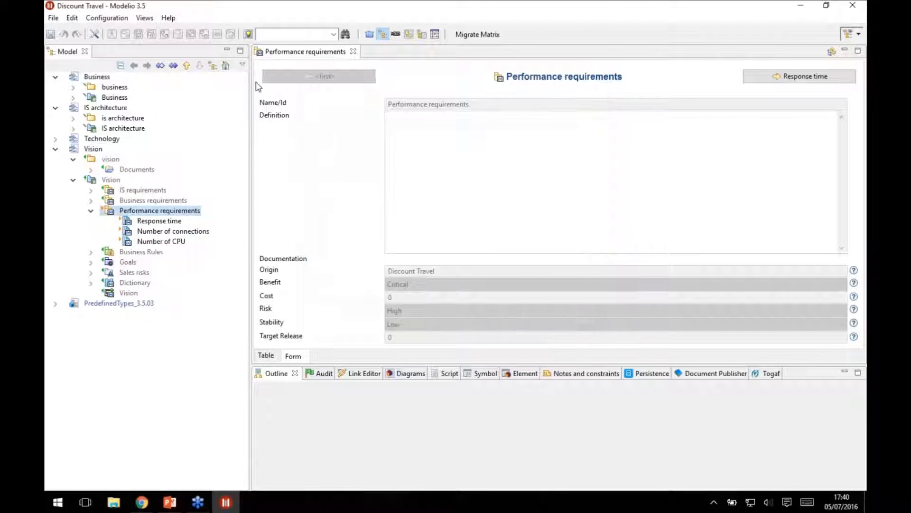
Create an Analyst Requirement diagram owned by Performance requirements.
left_click(247, 35)
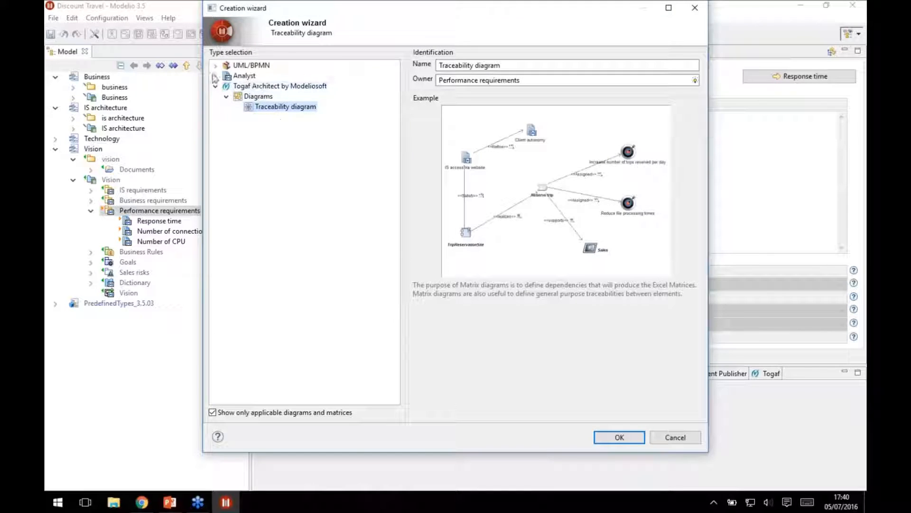
left_click(215, 76)
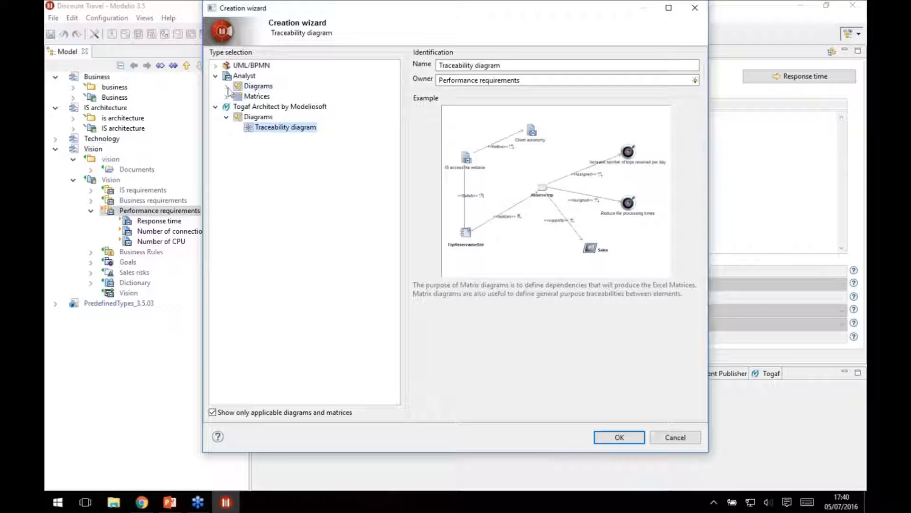
left_click(226, 87)
left_click(269, 106)
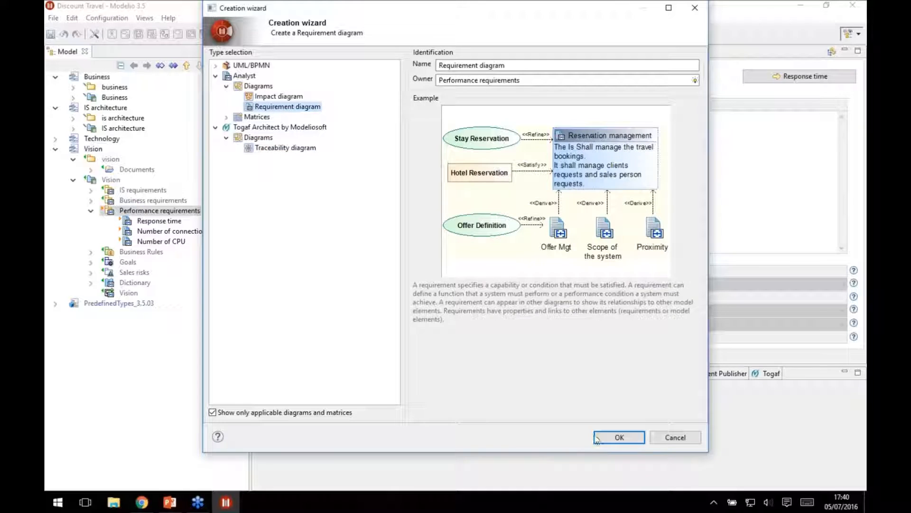
left_click(618, 435)
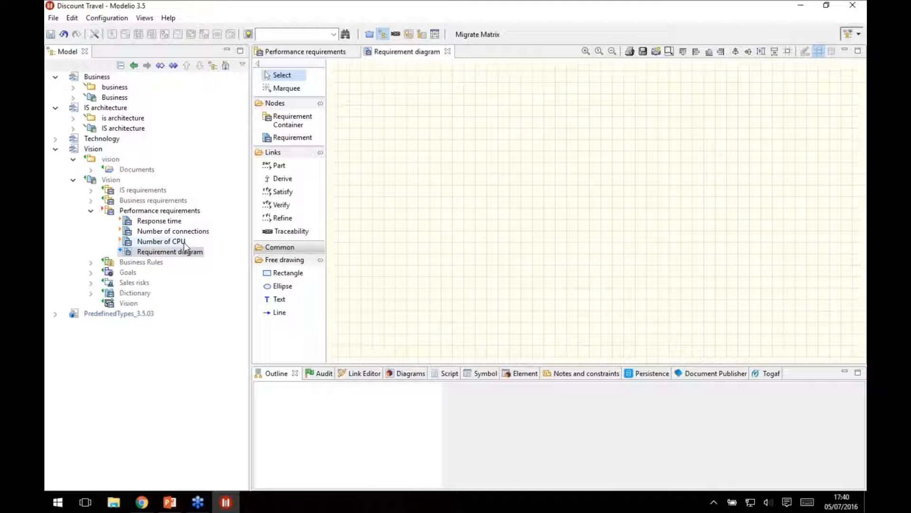
Place the Response time, Number of connections and Number of CPU requirements in the middle of the requirement diagram.
left_click(143, 222)
left_click(152, 243, "shift")
left_click_drag(151, 243, 467, 195)
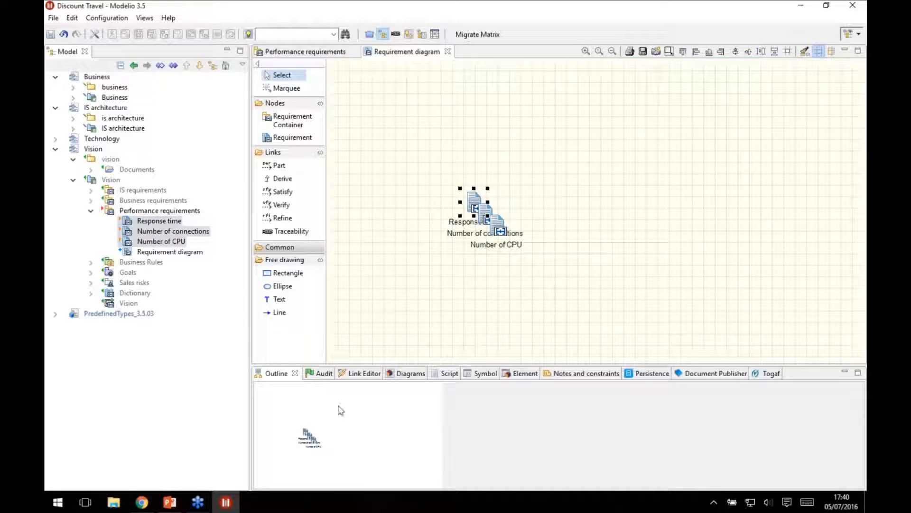
Change the Response time symbol's representation mode so that it shows its definition and properties in a box.
left_click(512, 373)
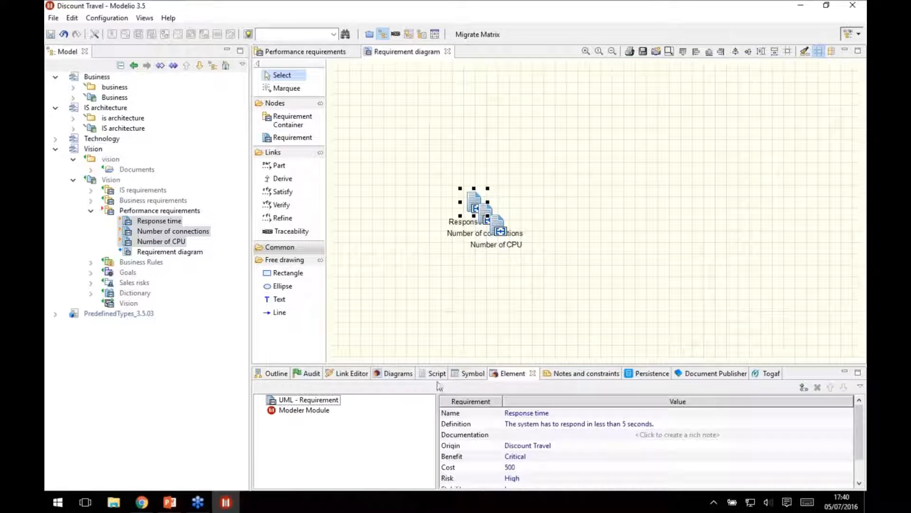
left_click(467, 374)
left_click(382, 412)
left_click(394, 412)
left_click(386, 431)
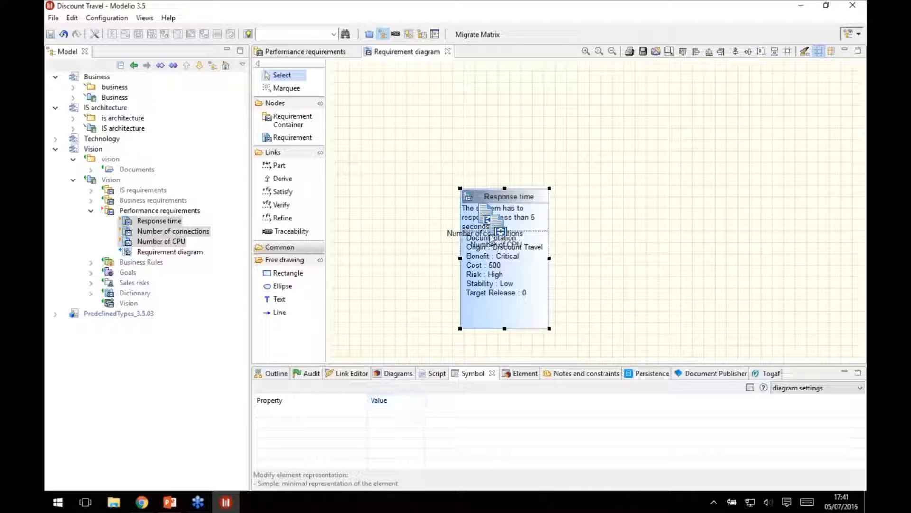
Move Number of CPU beside the Response time box and give it the same detailed box representation.
left_click_drag(543, 216, 634, 202)
left_click(394, 412)
left_click(394, 412)
left_click(384, 430)
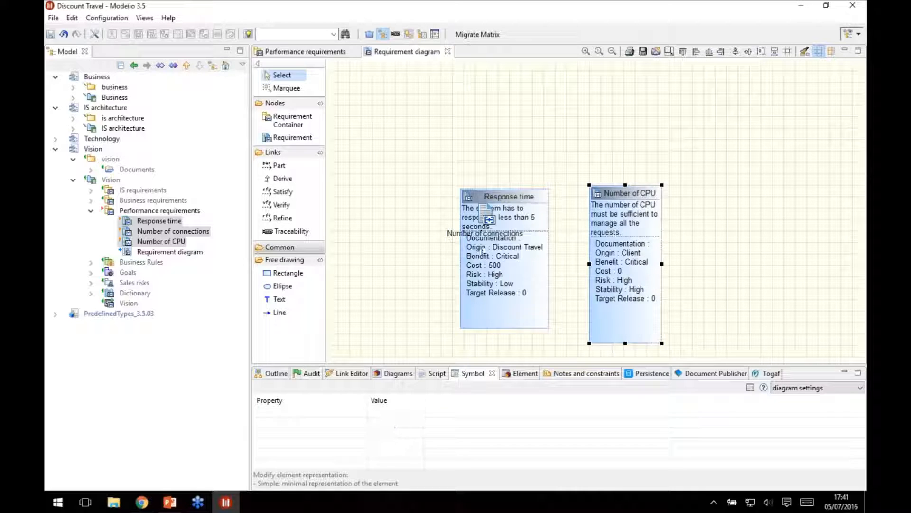
Place Number of connections to the right of Number of CPU and change its representation mode to the detailed box.
left_click_drag(497, 212, 730, 202)
left_click(394, 412)
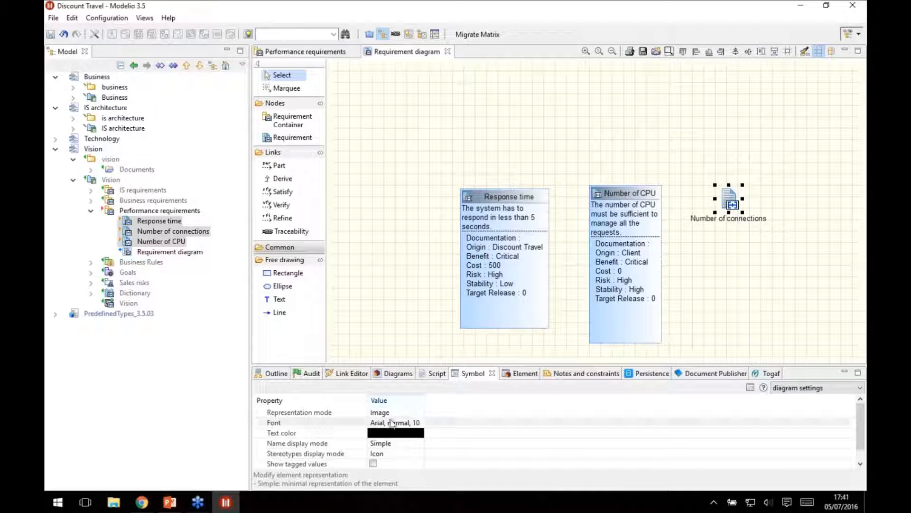
left_click(394, 412)
left_click(387, 430)
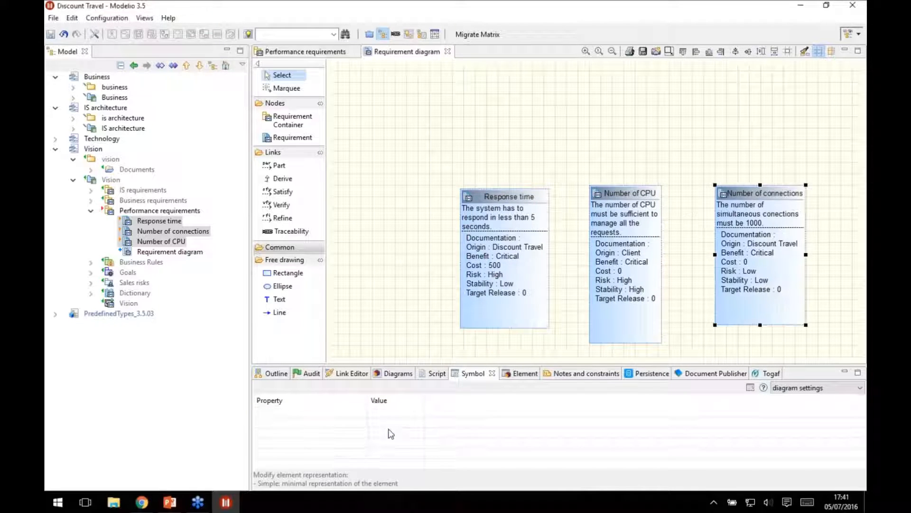
left_click(523, 152)
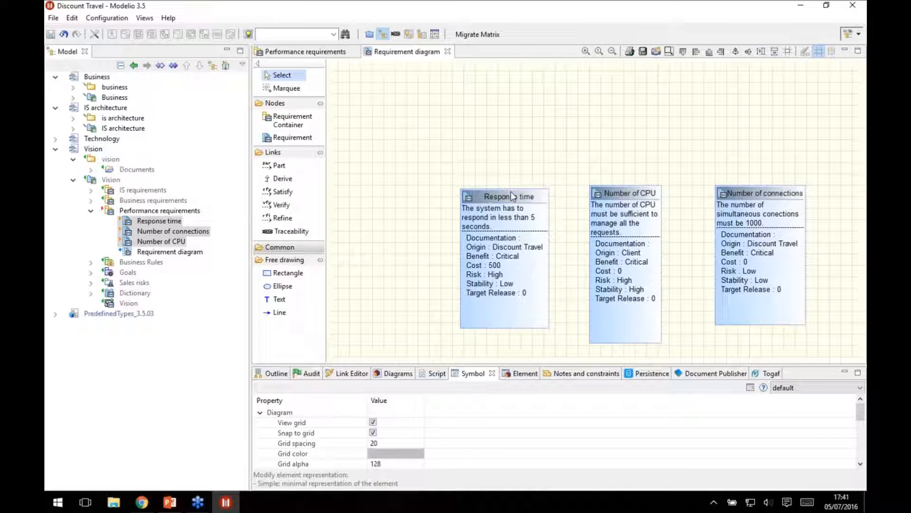
Undock the Element view into its own pane below the diagram and dock it back among the lower views.
left_click_drag(521, 374, 536, 332)
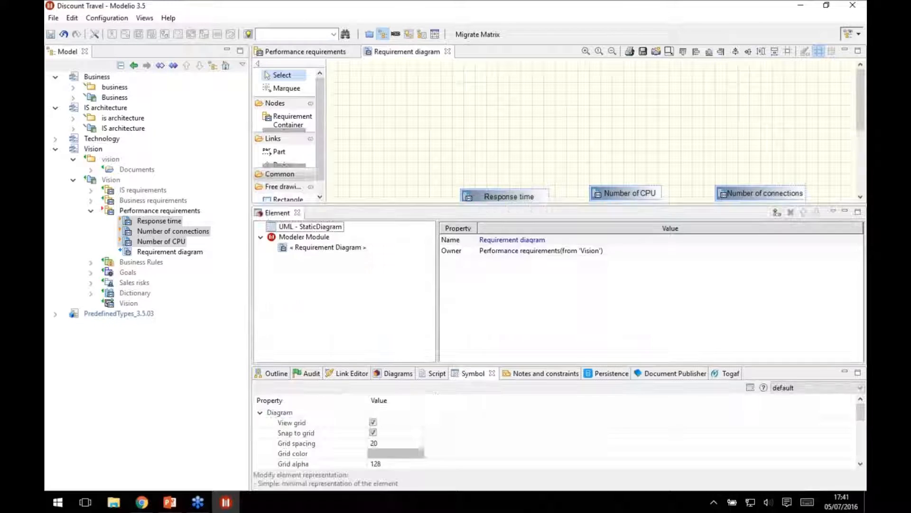
left_click_drag(574, 166, 502, 39)
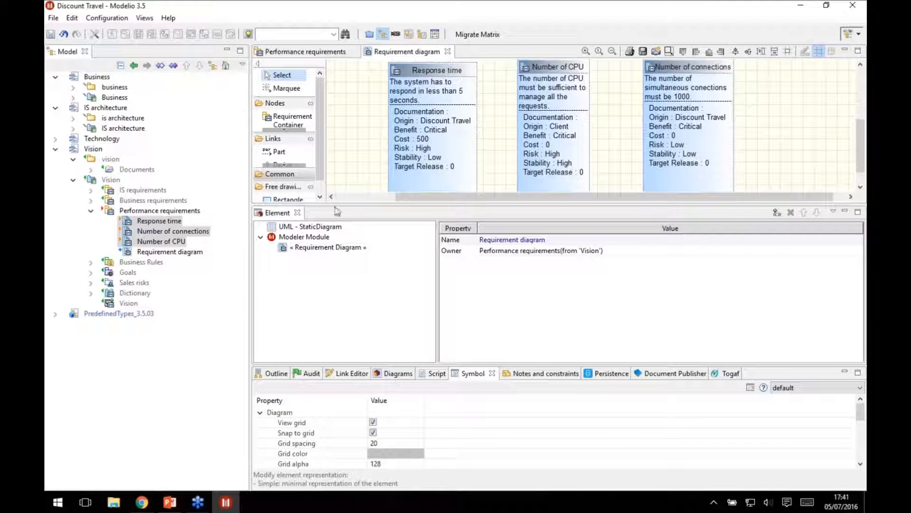
left_click_drag(272, 214, 497, 376)
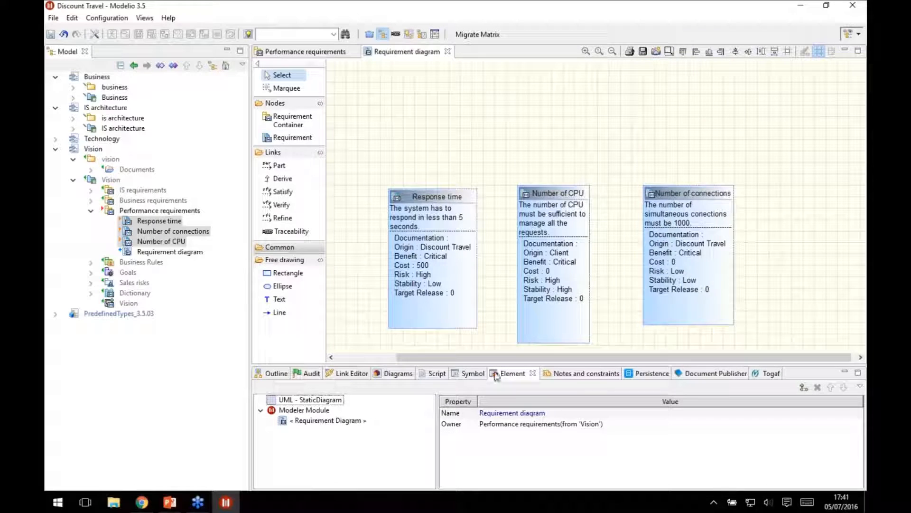
Open the Link Editor in an enlarged pane, and search the model for names containing "site" to select TripReservationSite.
left_click(349, 373)
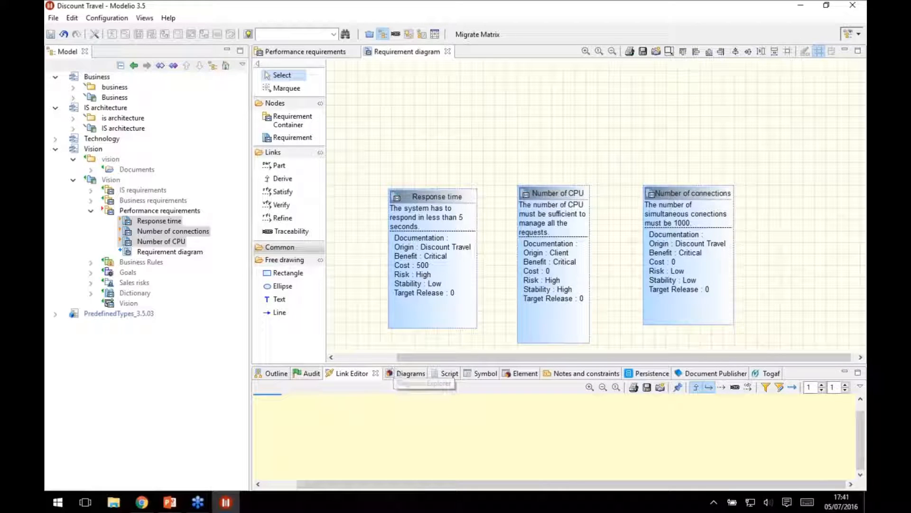
left_click_drag(395, 365, 397, 306)
left_click(299, 33)
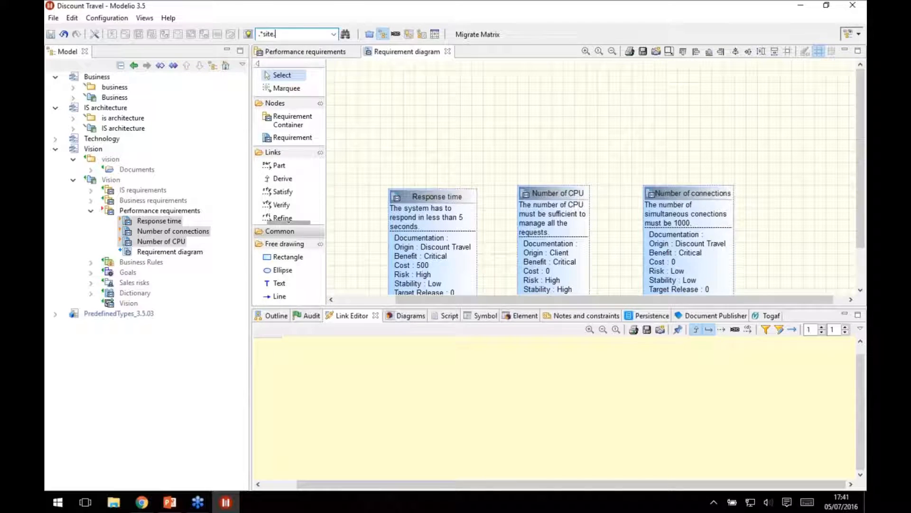
key("Return")
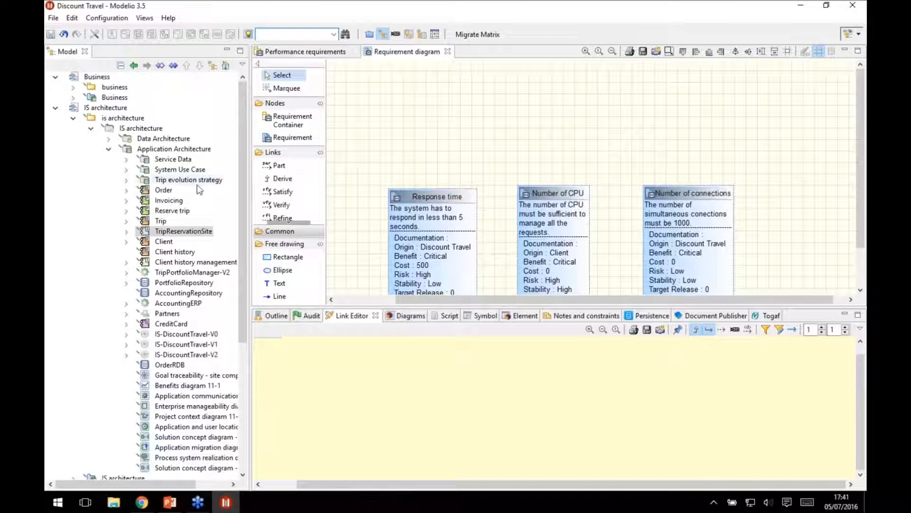
left_click(182, 235)
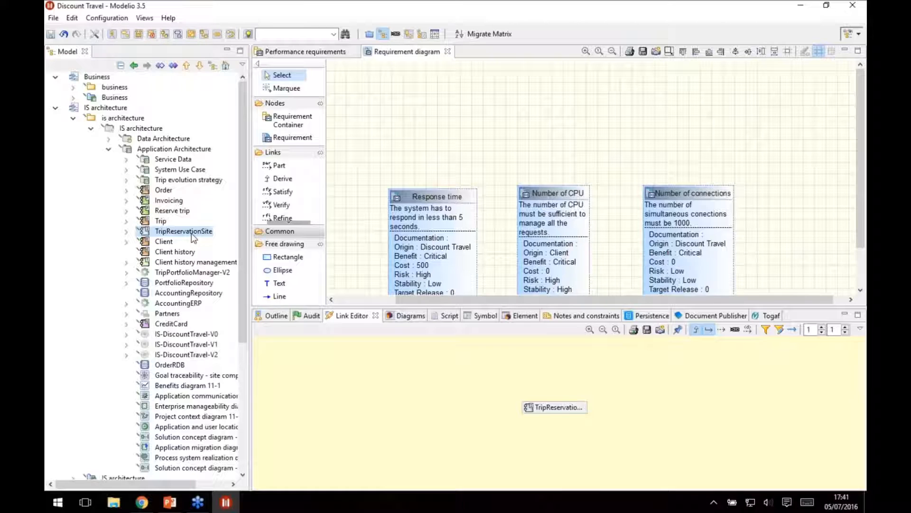
Pin TripReservationSite in the Link Editor with traceability links displayed, and add Trace links from it to the three performance requirements.
left_click(736, 330)
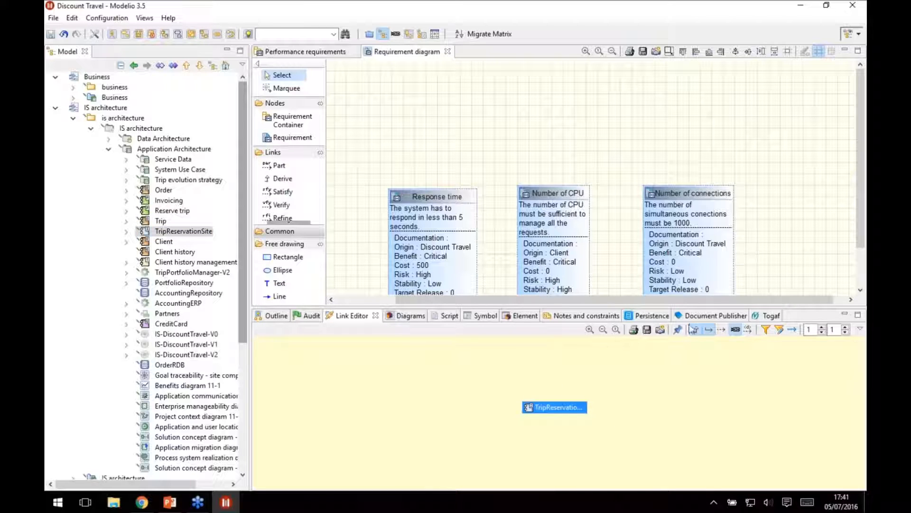
left_click(679, 330)
left_click_drag(245, 273, 253, 419)
left_click(173, 376)
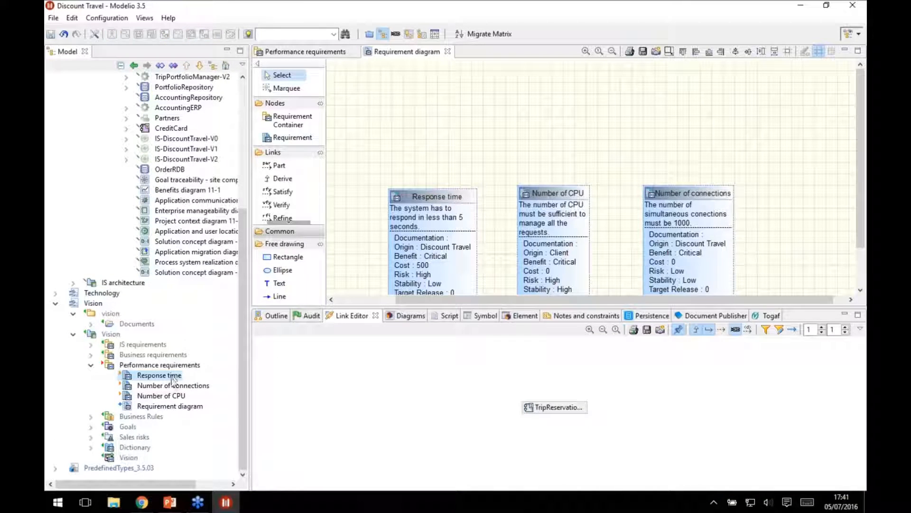
left_click(176, 397, "shift")
mouse_move(166, 398)
left_mouse_down()
mouse_move(712, 372)
mouse_move(722, 403)
left_mouse_up()
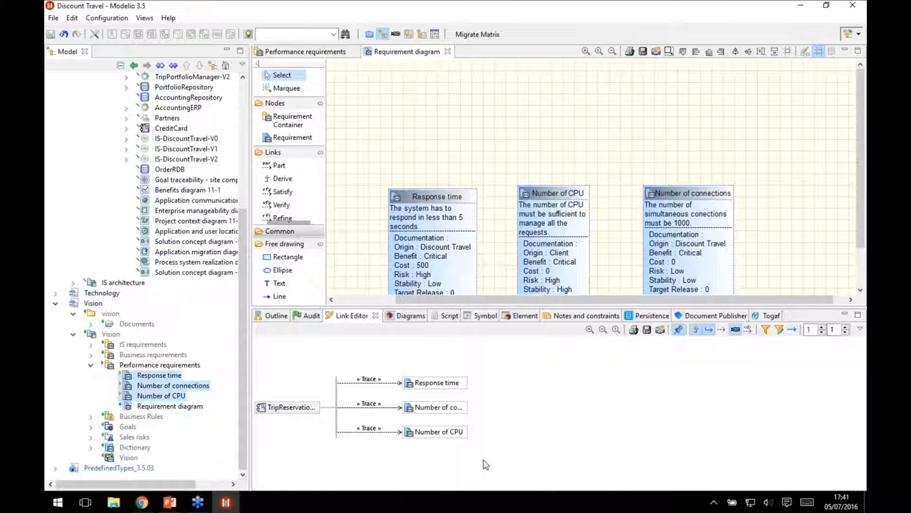
Unpin the Link Editor and display the links of the Response time requirement.
left_click(679, 328)
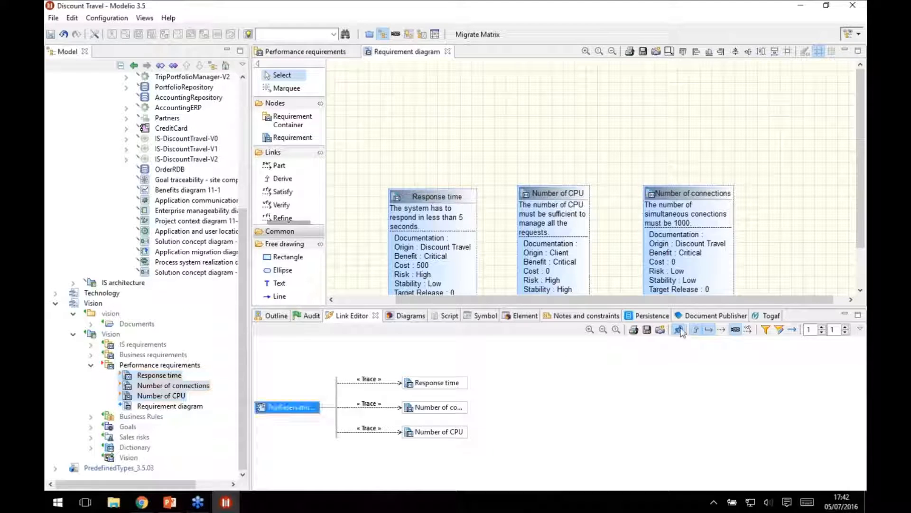
left_click(155, 375)
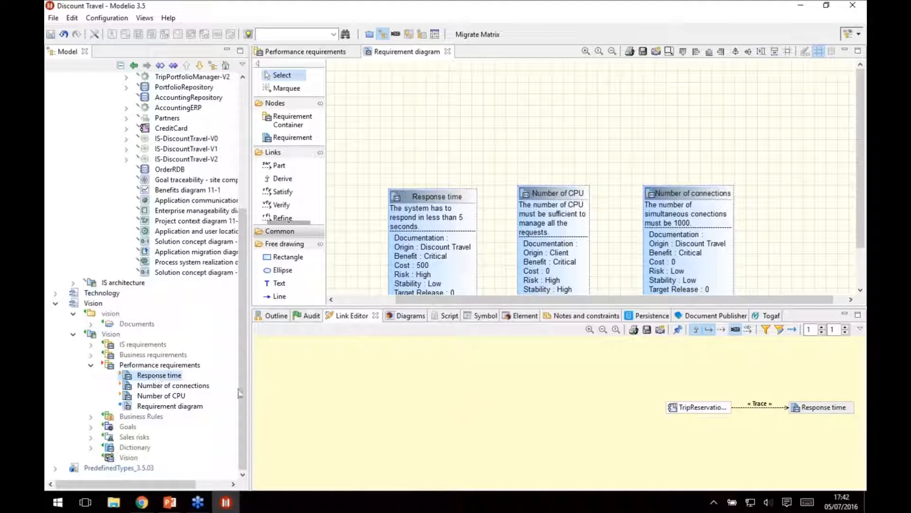
Enlarge the Link Editor and display all link kinds for the Response time requirement with an incoming depth of 4.
double_click(850, 409)
left_click(653, 446)
left_click(822, 327)
left_click_drag(757, 307, 757, 129)
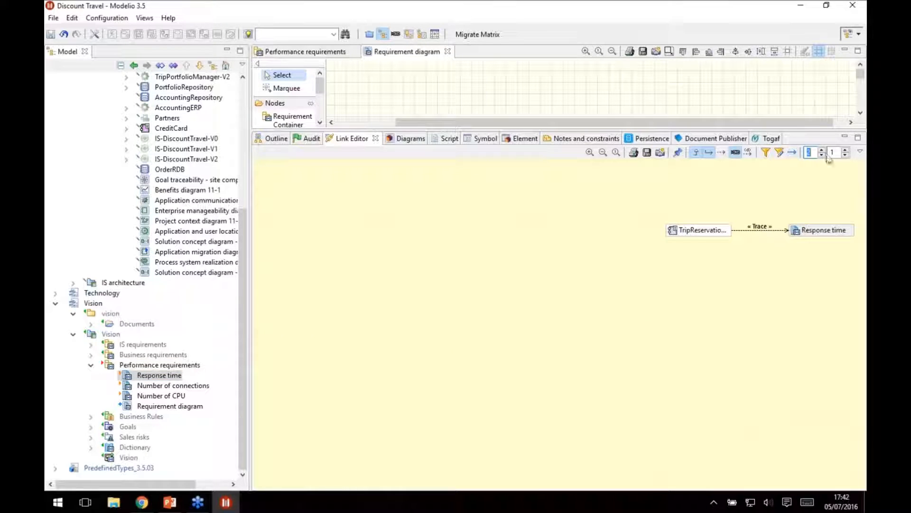
left_click(750, 152)
left_click(727, 153)
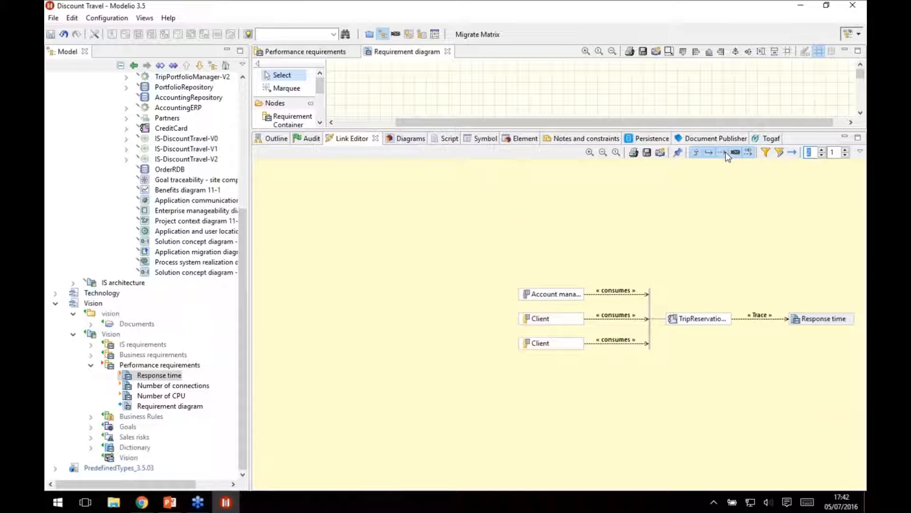
left_click(823, 151)
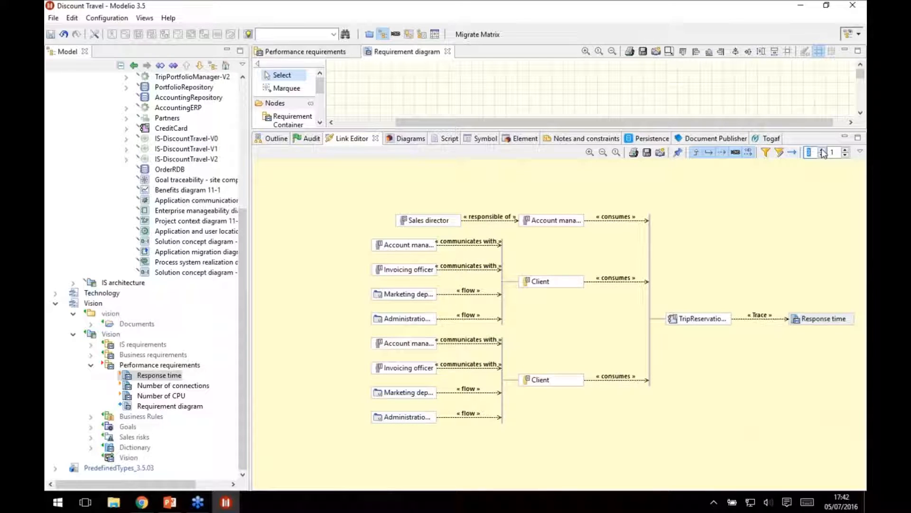
left_click(823, 151)
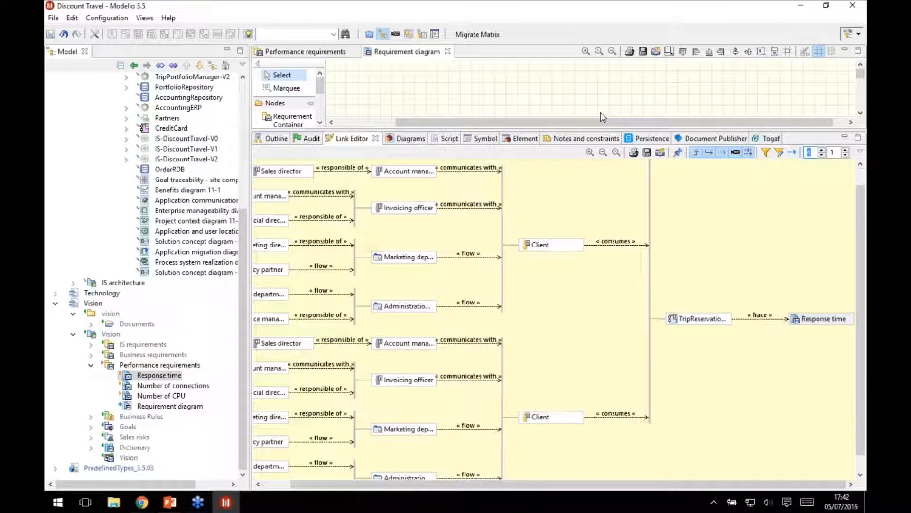
Shrink the Link Editor pane to give the diagram area more height, and close all open editors.
left_click_drag(475, 133, 475, 402)
right_click(415, 52)
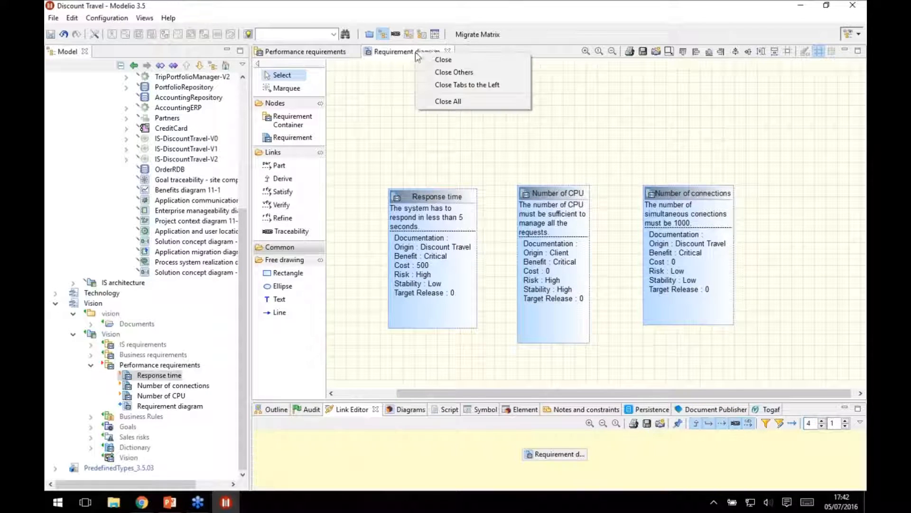
left_click(481, 103)
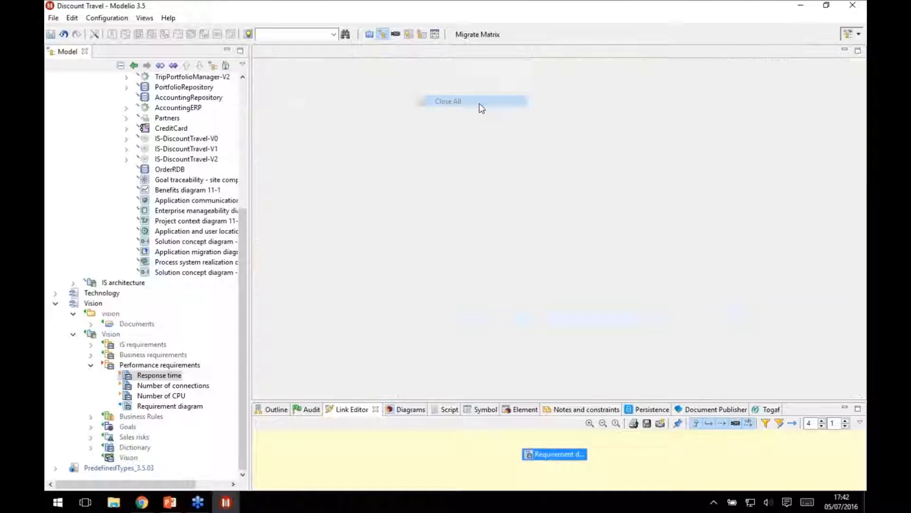
Get the Subversion lock on the Vision property container below Dictionary in the model tree.
right_click(127, 457)
mouse_move(172, 246)
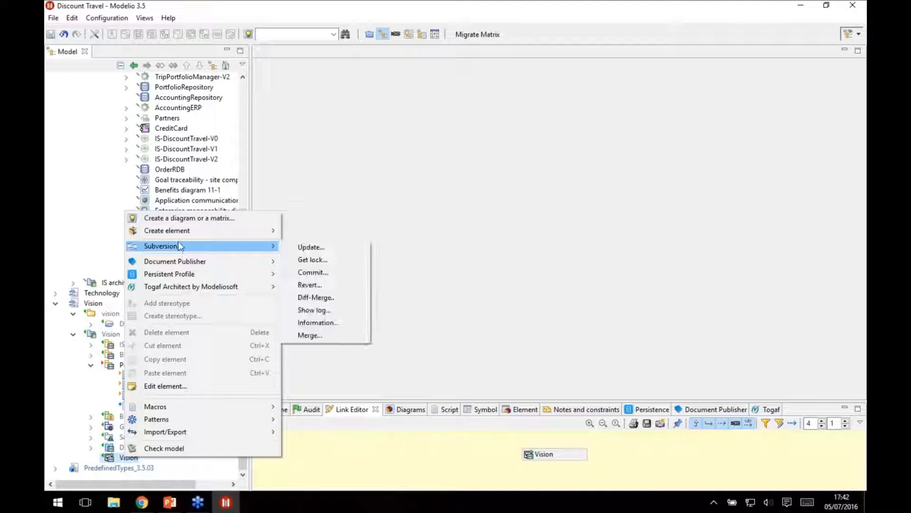
left_click(307, 259)
left_click(501, 316)
left_click(578, 317)
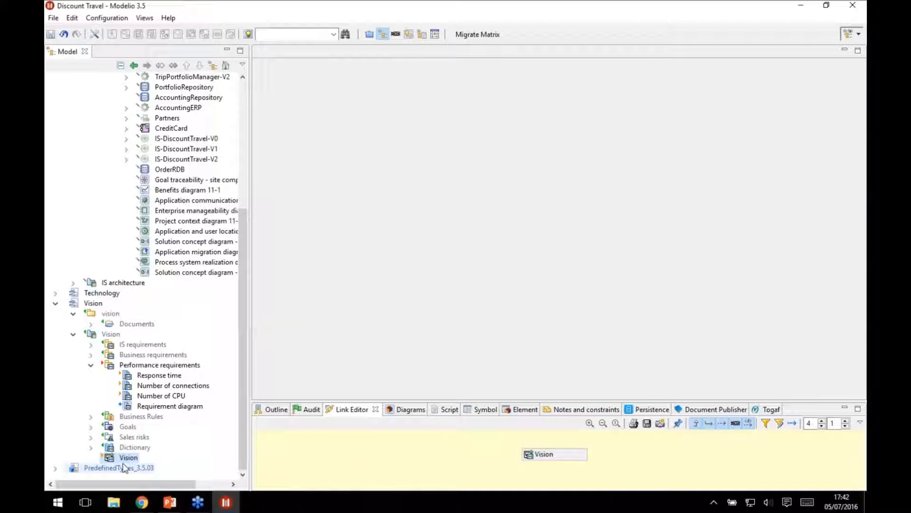
Create a property table definition in the locked Vision property container and name it Performance properties.
right_click(126, 457)
mouse_move(190, 230)
left_click(313, 229)
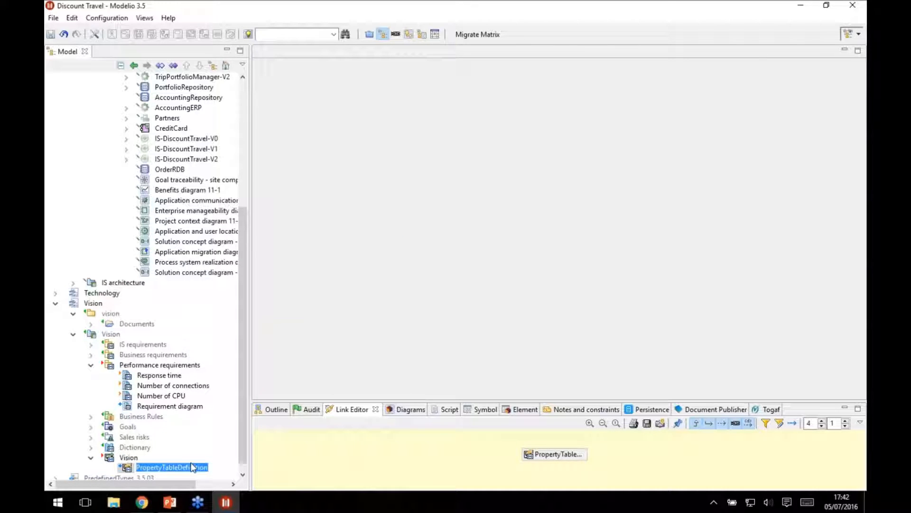
type("Performance")
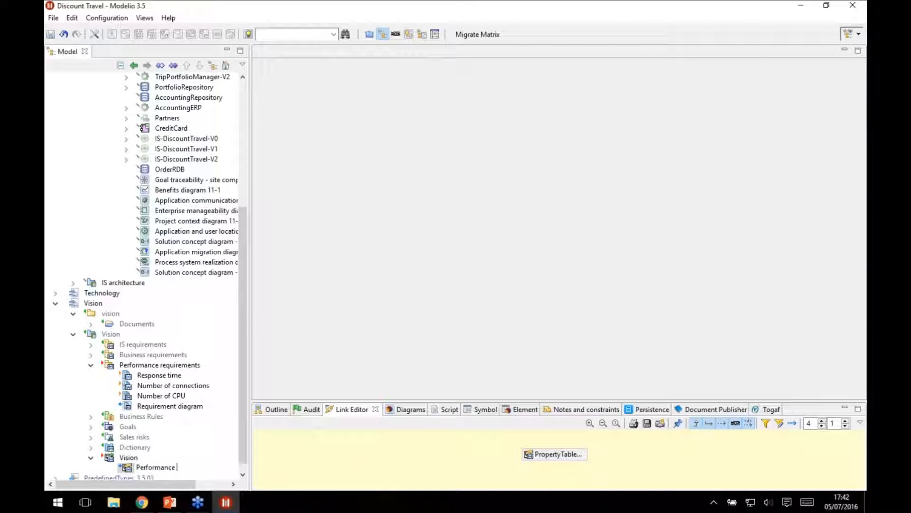
type(" properties")
key("Return")
scroll(196, 466, "down", 1)
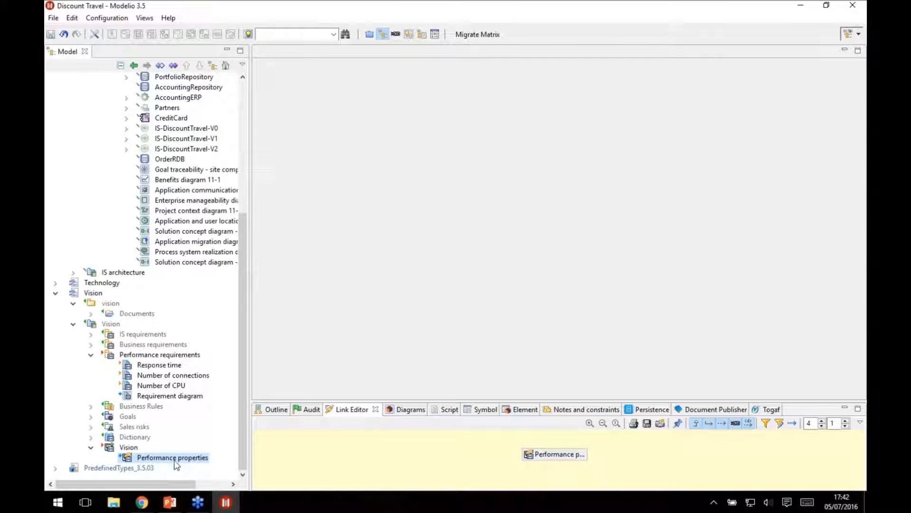
Add a property named Creation date to the Performance properties table and set its type to Date.
right_click(174, 461)
mouse_move(269, 235)
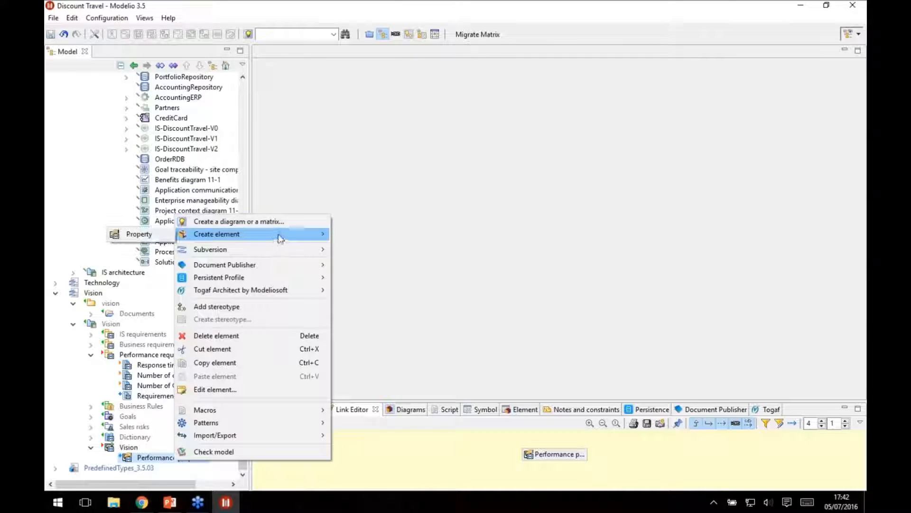
left_click(152, 234)
type("Creation date")
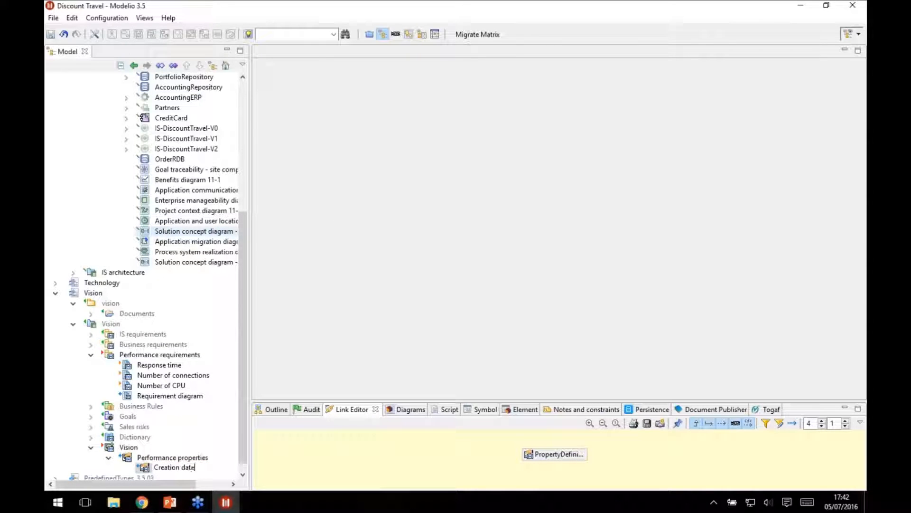
key("Return")
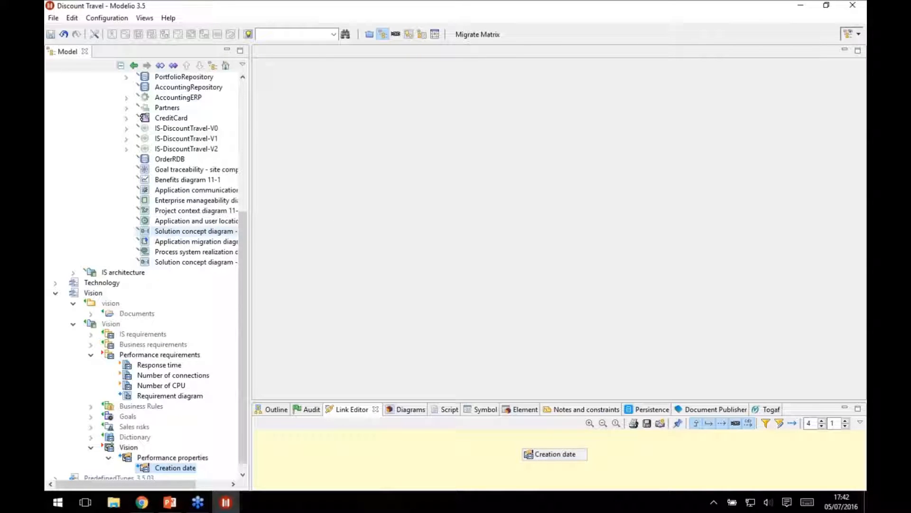
left_click(519, 410)
left_click(531, 459)
type("date")
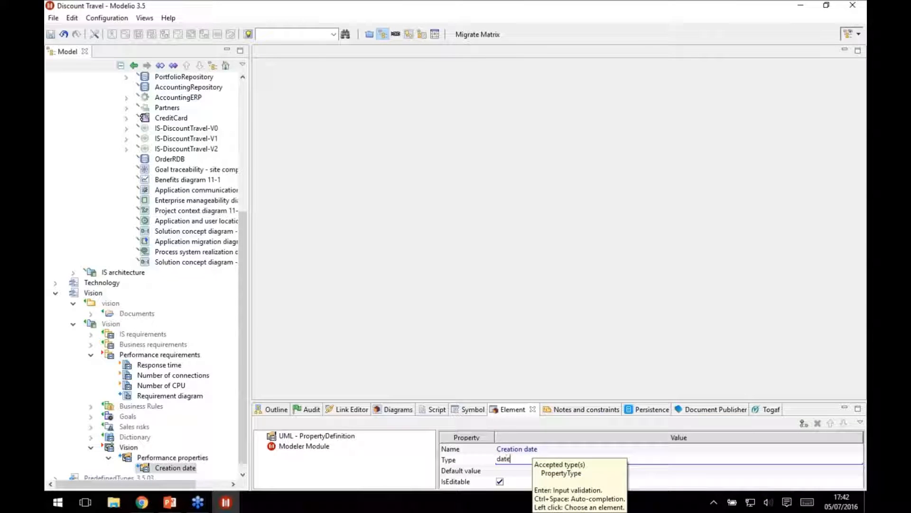
key("Return")
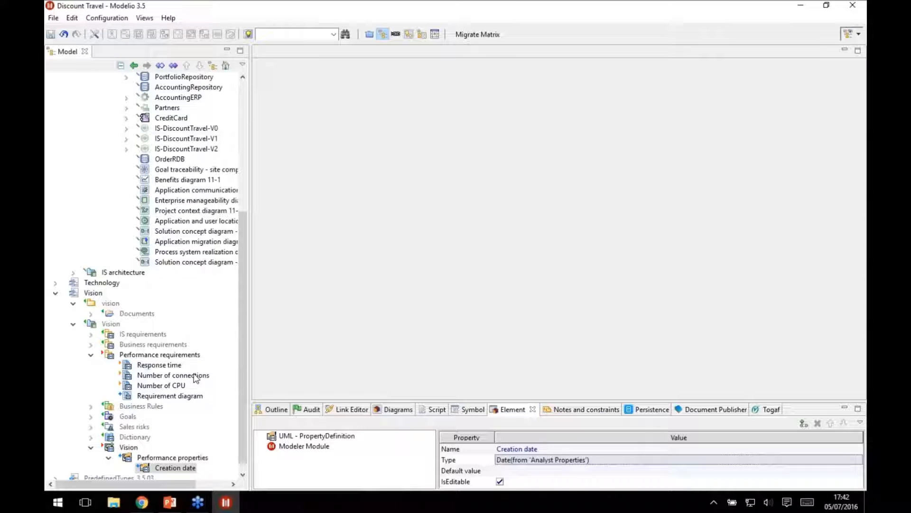
Add a property named Comprehensive to the Performance properties table and set its type to Boolean.
right_click(182, 458)
mouse_move(294, 233)
left_click(162, 231)
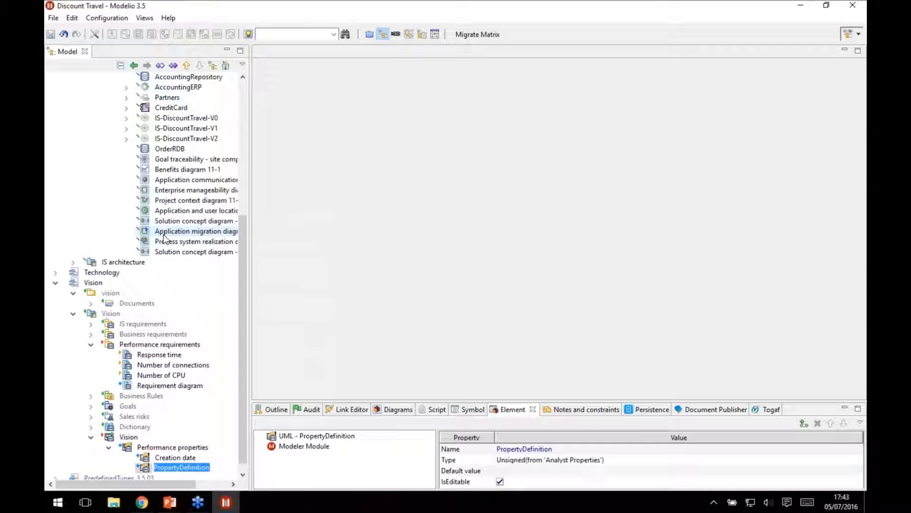
type("Comprehe")
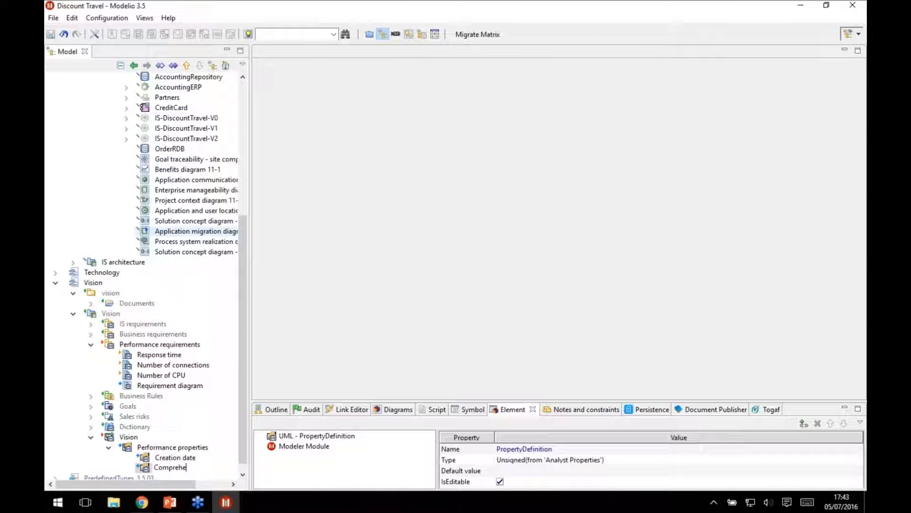
type("nsive")
key("Return")
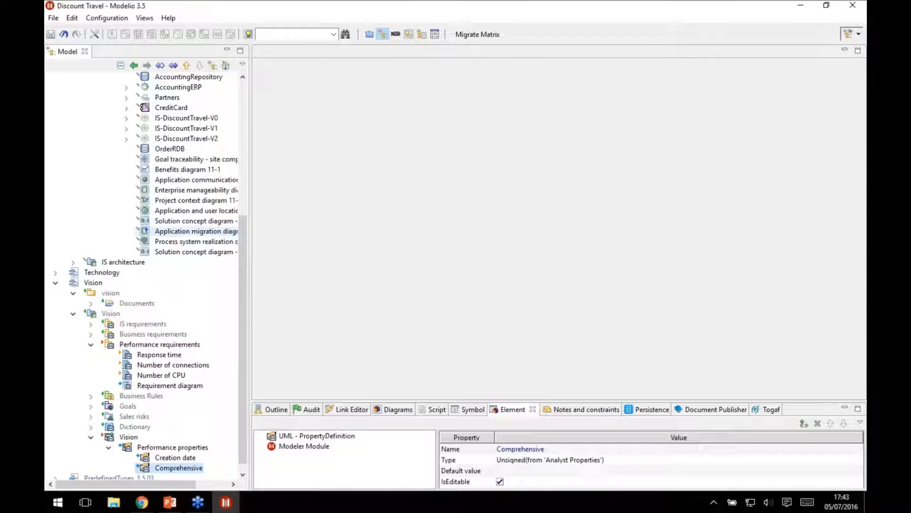
left_click(561, 462)
type("boo")
key("ctrl+space")
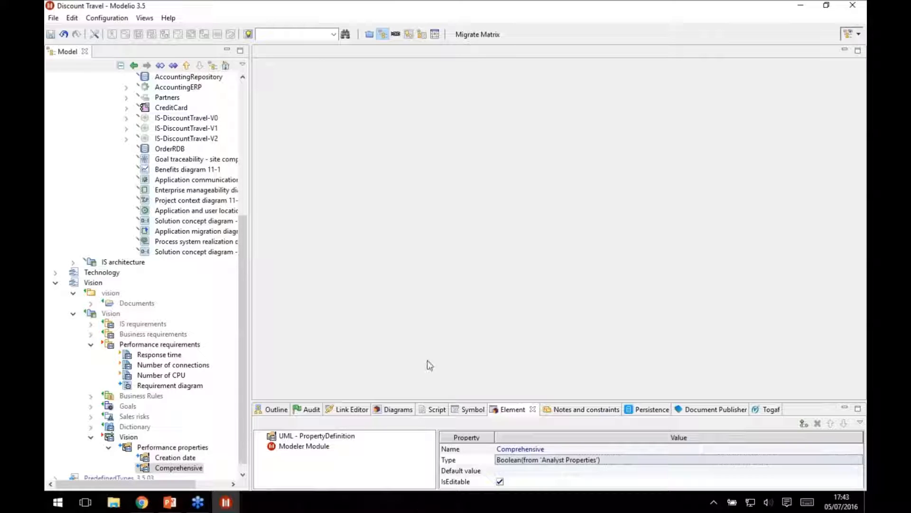
Set the type of the Performance requirements container to Performance properties.
left_click(164, 345)
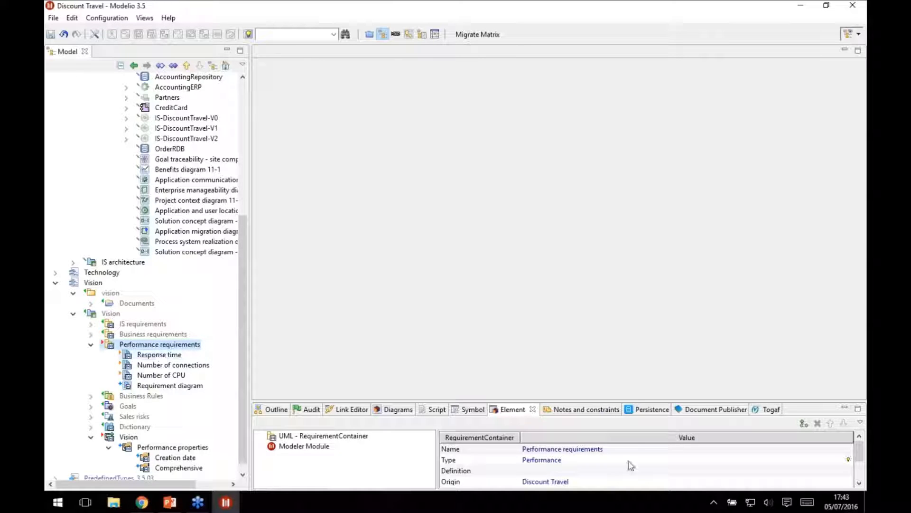
left_click(560, 460)
left_click(568, 462)
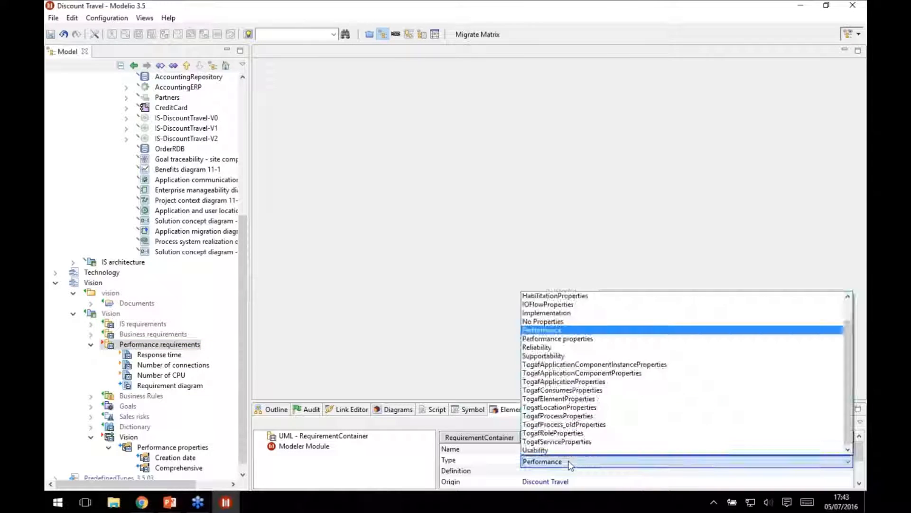
left_click(569, 340)
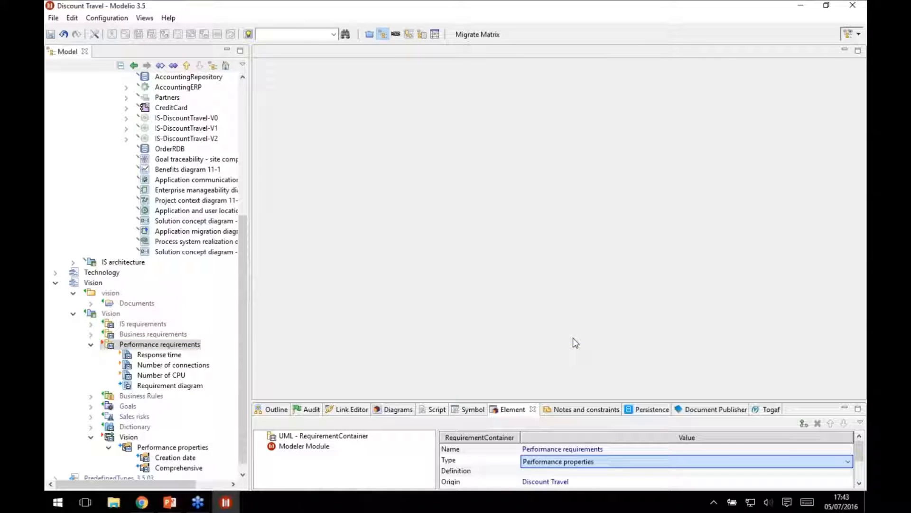
Open the Performance requirements table and widen its Id, Definition and Creation date columns.
double_click(155, 344)
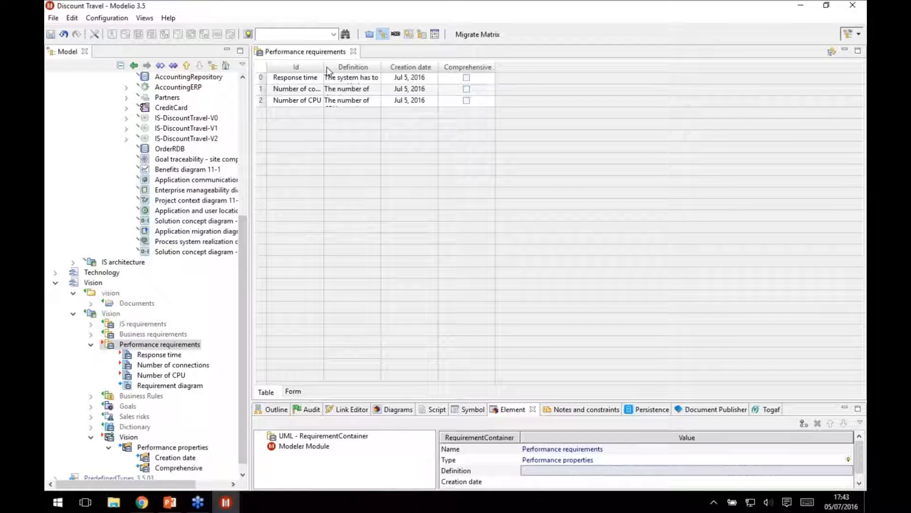
left_click_drag(325, 66, 404, 66)
left_click_drag(461, 66, 550, 66)
left_click_drag(607, 66, 625, 66)
Set the Creation date of the Response time requirement to Jul 5, 2016.
left_click(589, 78)
left_click(589, 78)
left_click(619, 78)
left_click(675, 38)
Mark Response time and Number of CPU as Comprehensive, and heighten the table rows to fit the full definitions.
left_click(653, 78)
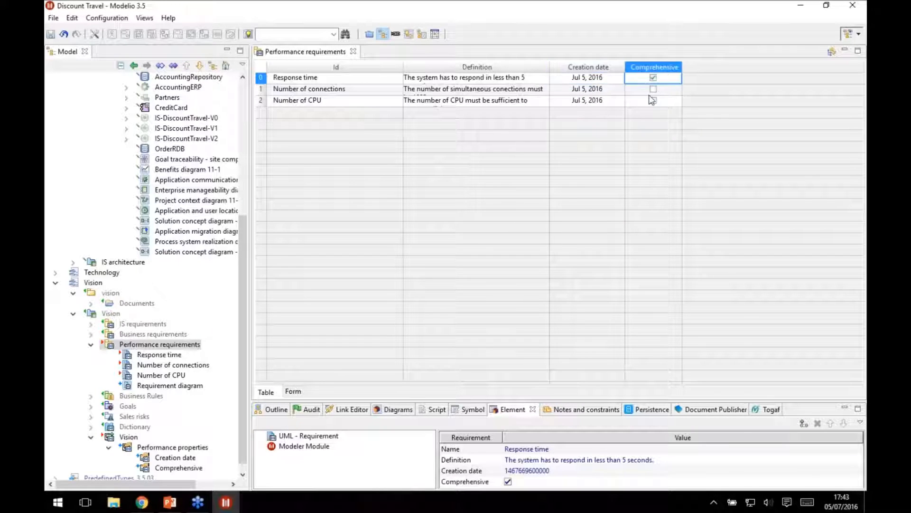
left_click(654, 100)
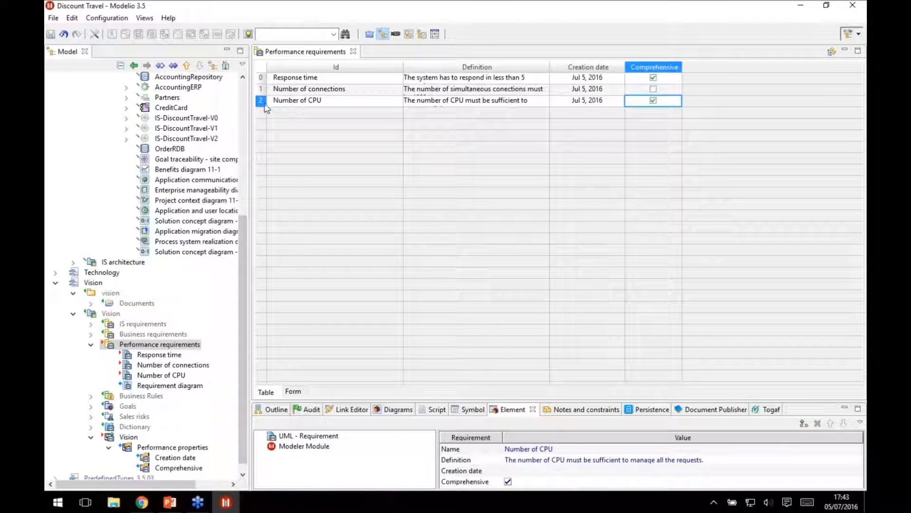
left_click_drag(264, 107, 264, 141)
left_click_drag(264, 83, 267, 159)
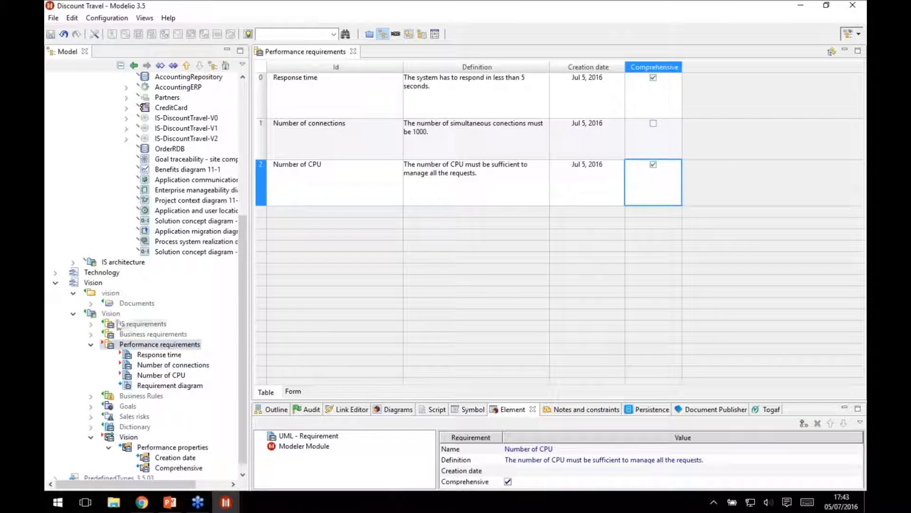
Expand the Word and HTML document folders under Vision, and look through the HTML documents from Dictionary to Vision.
left_click(91, 303)
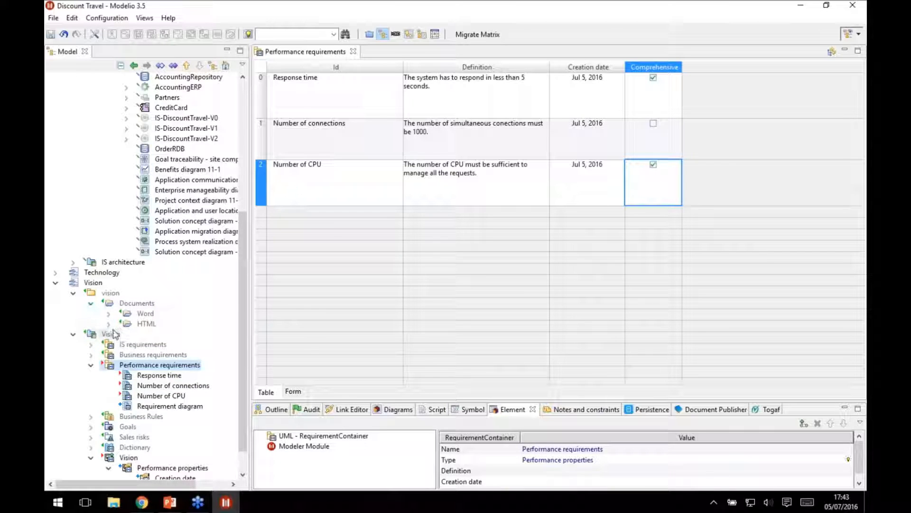
left_click(108, 313)
scroll(110, 321, "down", 4)
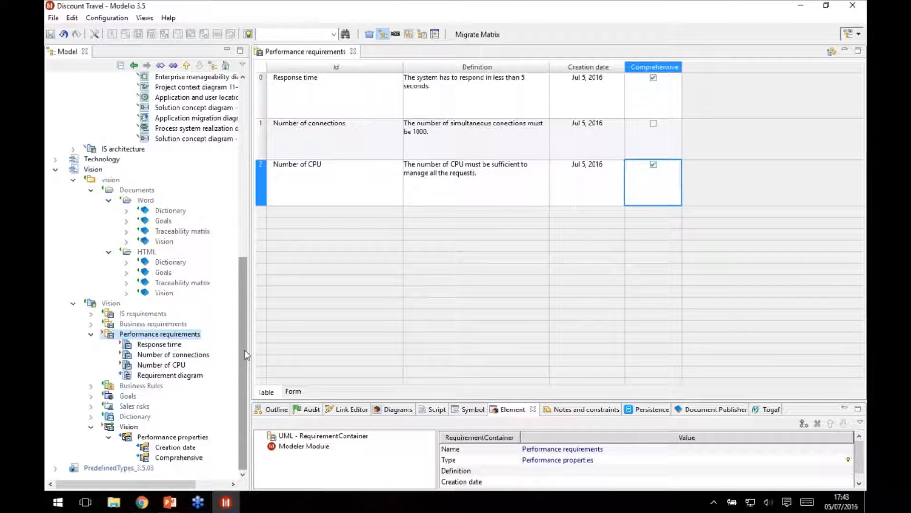
left_click(168, 262)
left_click(163, 272)
left_click(180, 283)
left_click(169, 293)
Get the Subversion lock on the Word document folder and its documents, and dismiss the lock result.
left_click(142, 201)
right_click(146, 203)
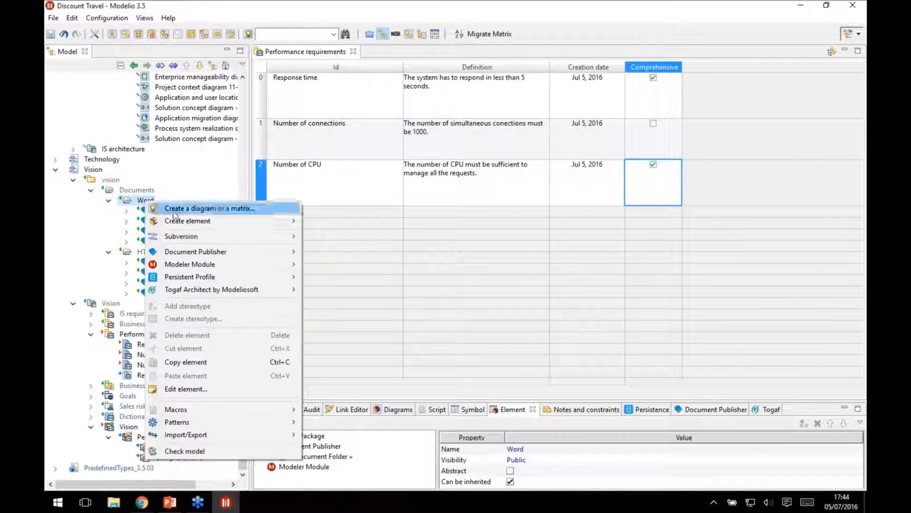
mouse_move(261, 235)
left_click(118, 250)
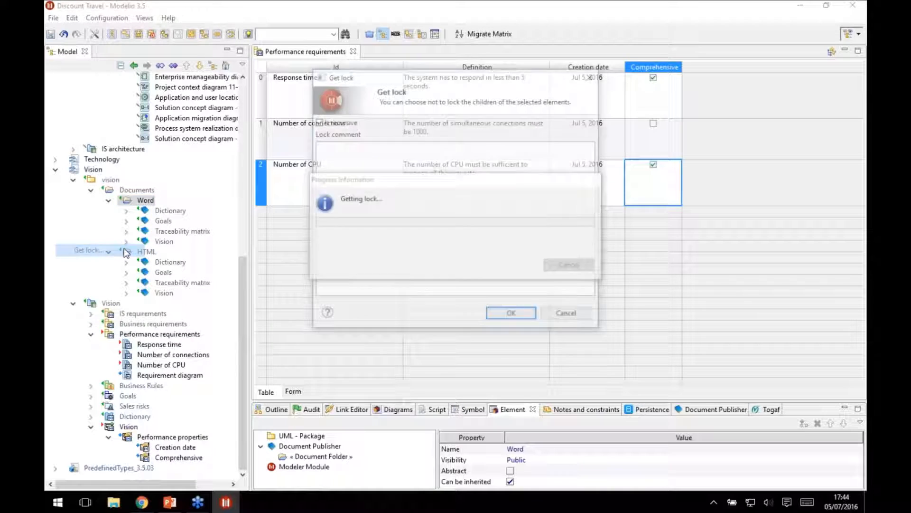
key("Return")
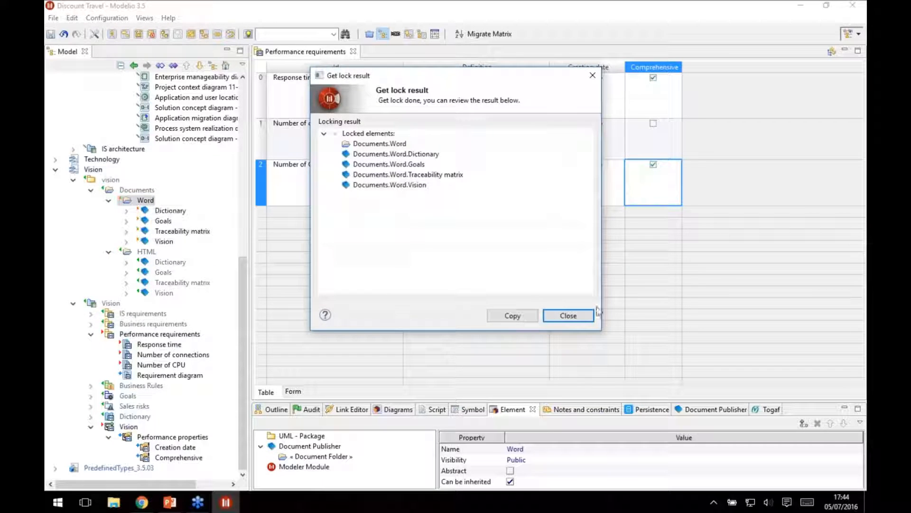
key("Return")
Create an OPENXML document named Performance requirements in the Word folder, based on the Requirements template.
right_click(146, 202)
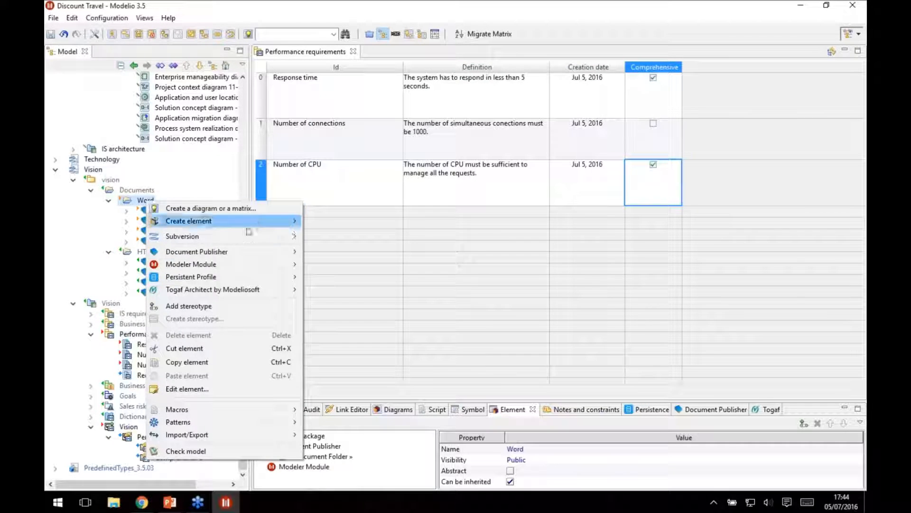
mouse_move(223, 252)
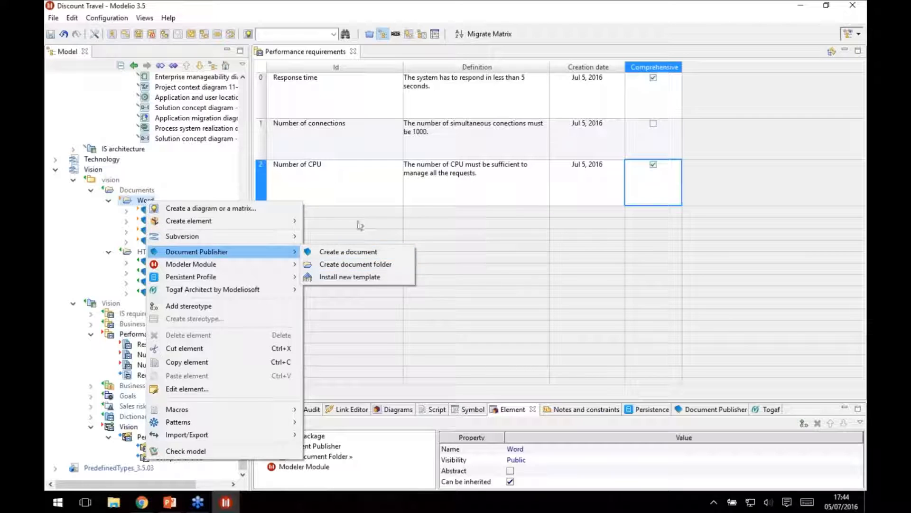
left_click(361, 251)
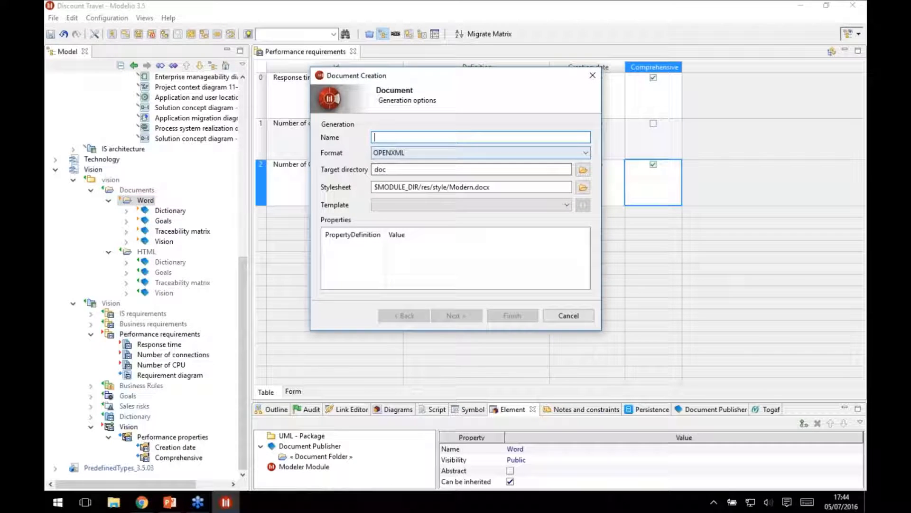
type("Performance requirem")
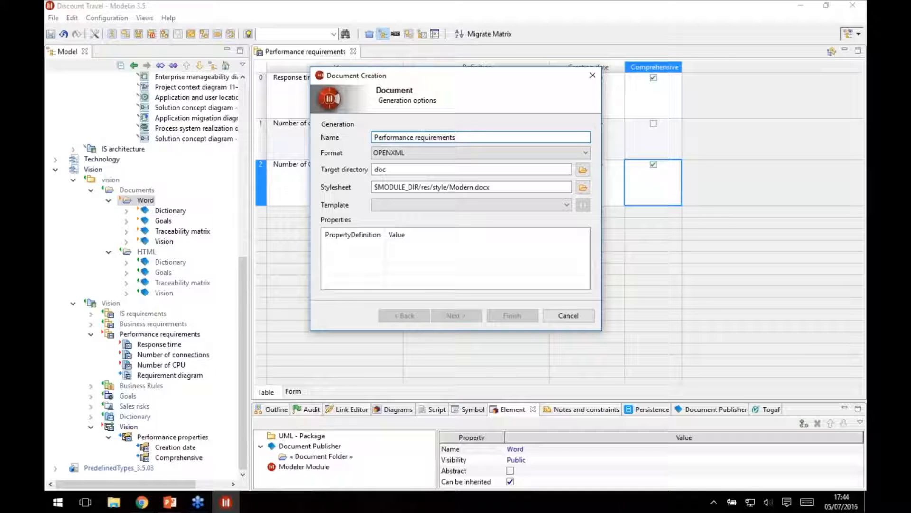
type("ents")
key("ctrl+a")
key("ctrl+c")
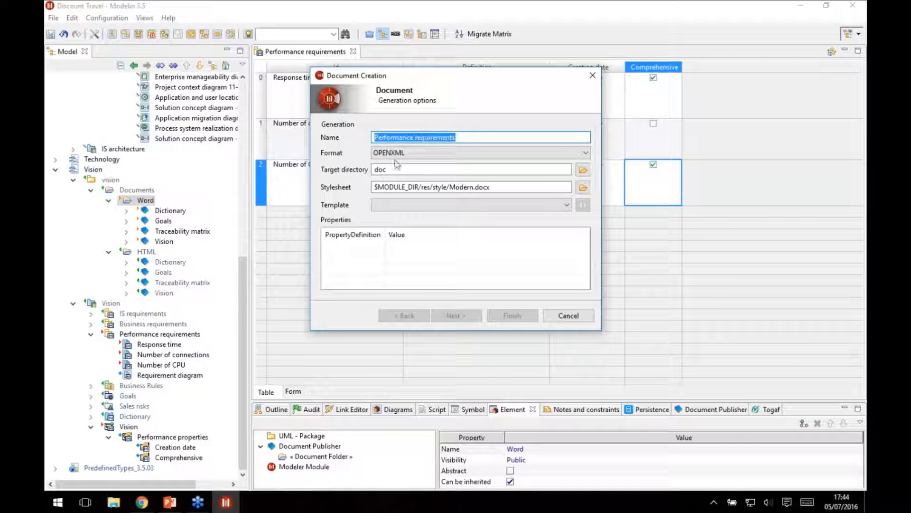
left_click(455, 205)
left_click(446, 336)
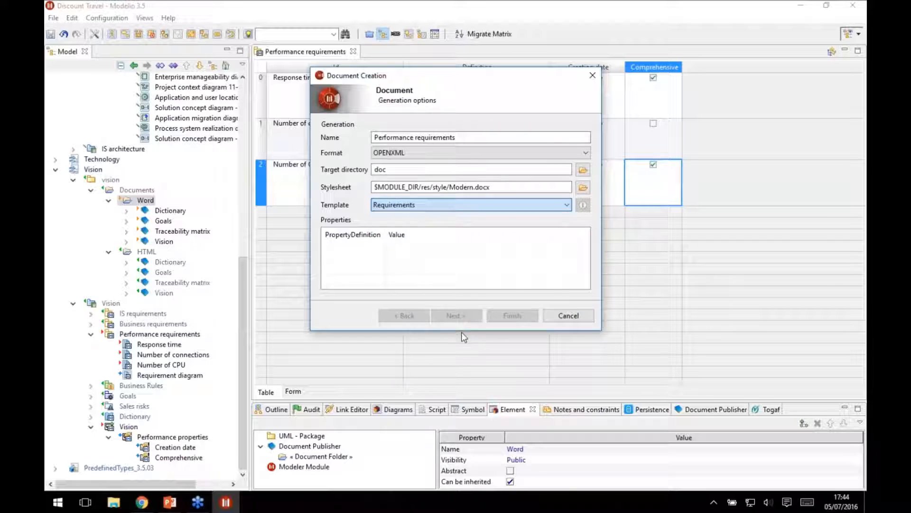
Set the document's title to Performance requirements and its subject to Discount Travel, and enter the author's name.
left_click_drag(539, 329, 540, 446)
left_click(402, 260)
left_click_drag(434, 254, 330, 259)
key("ctrl+v")
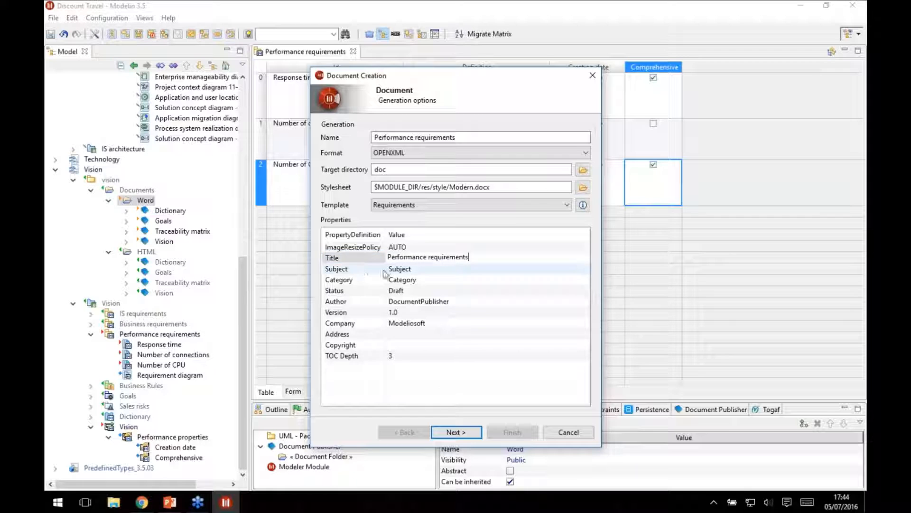
left_click(430, 269)
double_click(427, 271)
type("Di")
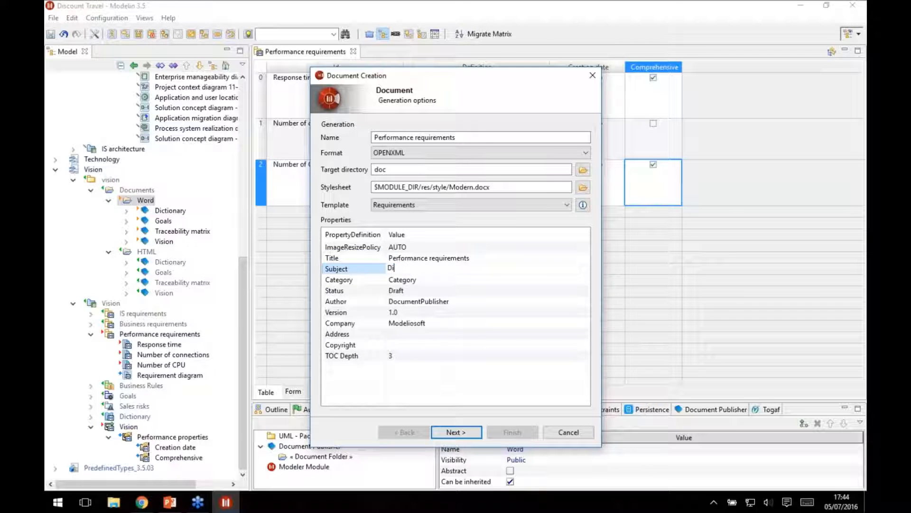
type("scount Travel")
left_click(396, 305)
double_click(396, 306)
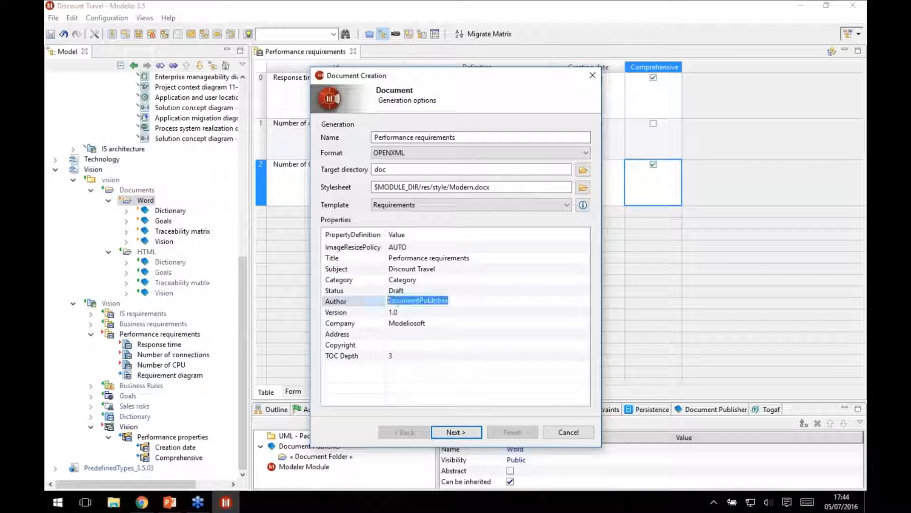
type("Tony")
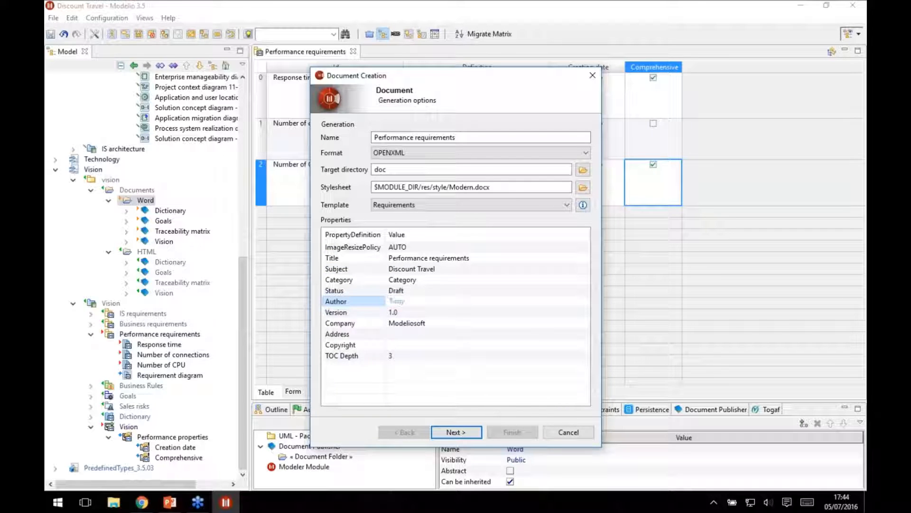
Keep only the table of contents, include the Performance requirements container in the document, and finish its creation.
left_click(456, 432)
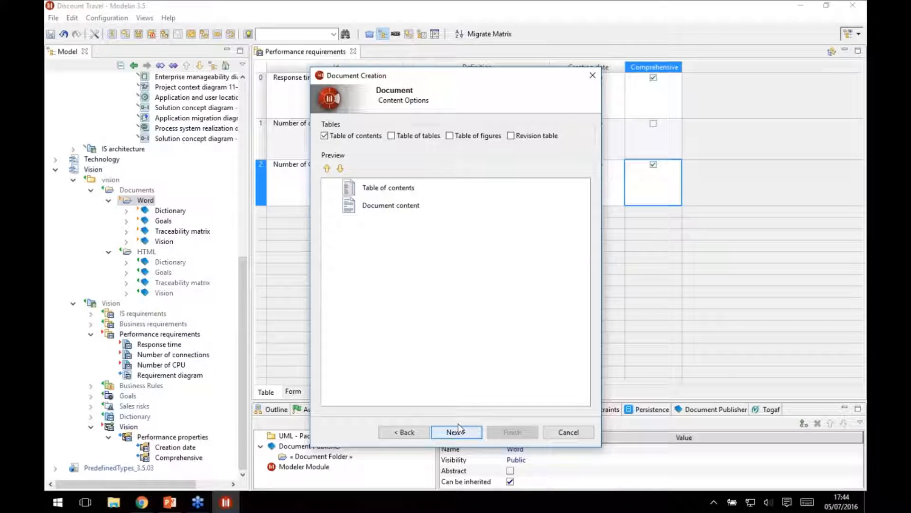
left_click(464, 433)
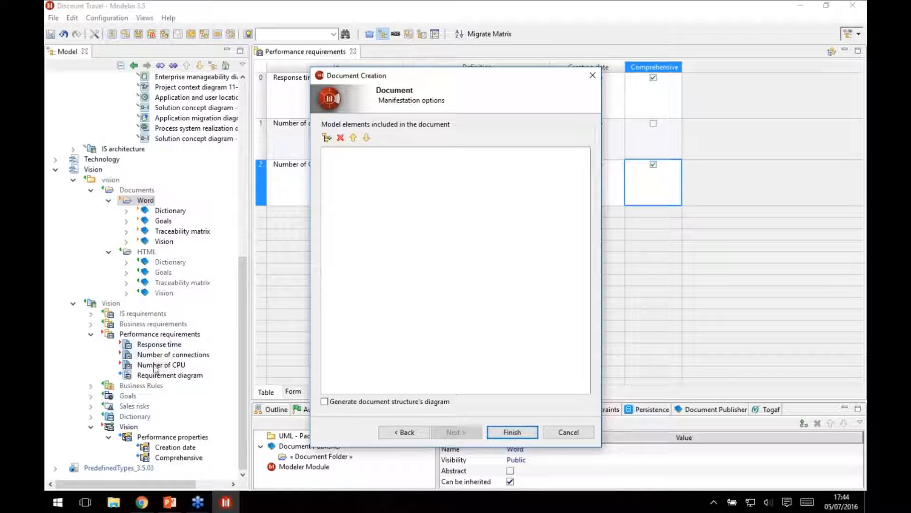
left_click(151, 335)
left_click_drag(151, 335, 428, 205)
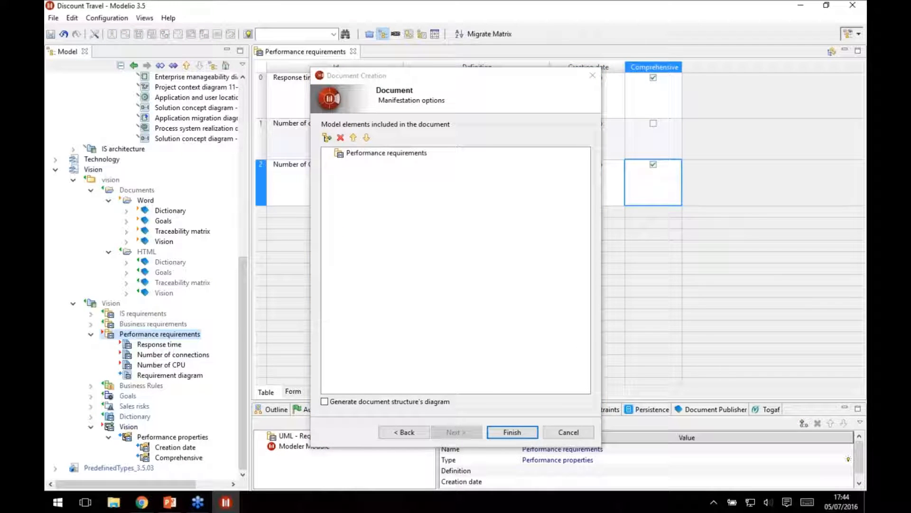
left_click(500, 433)
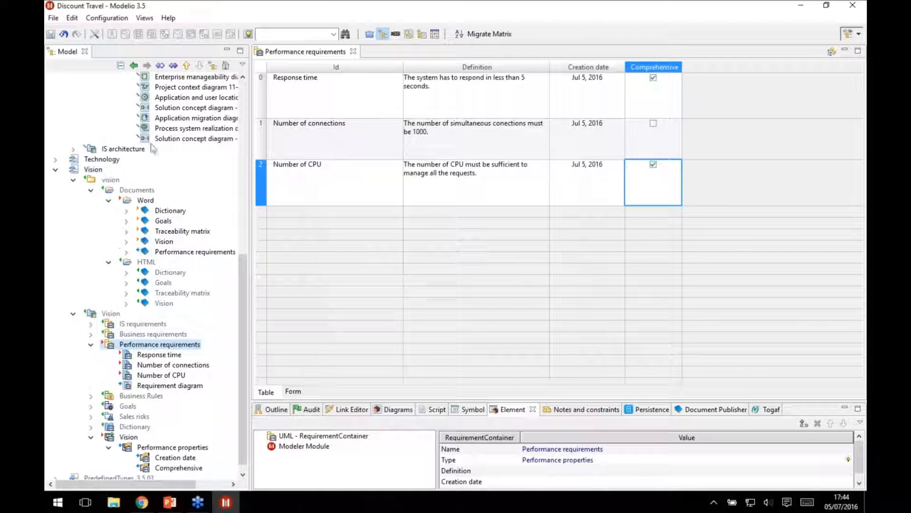
Generate the Performance requirements document from the Word folder with Document Publisher, opening it in Word.
left_click(183, 255)
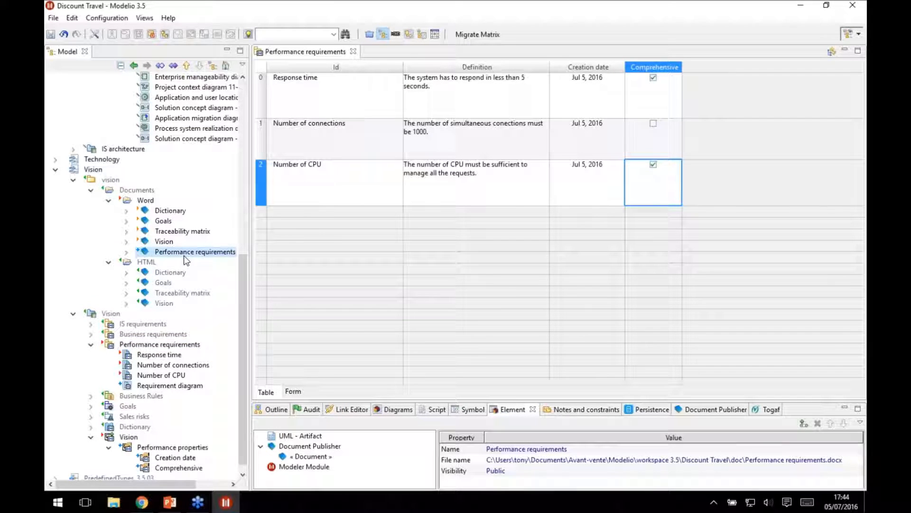
left_click(691, 409)
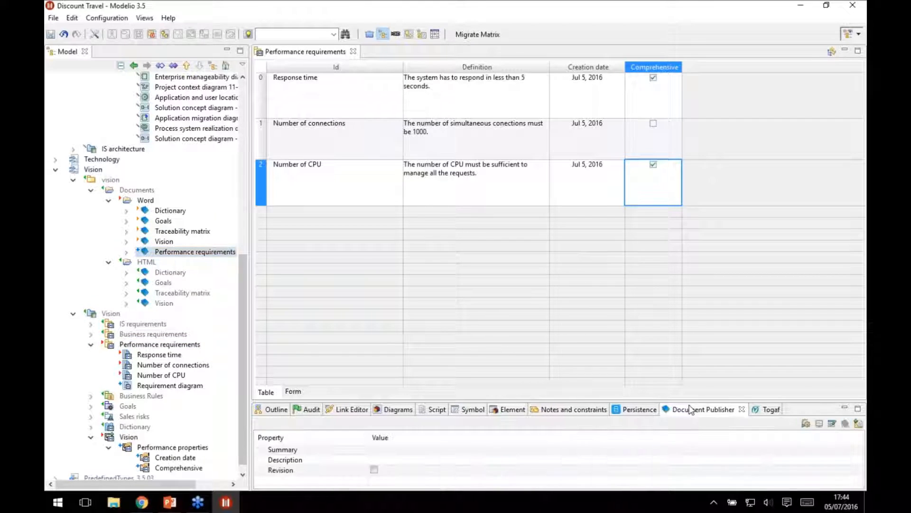
left_click(806, 423)
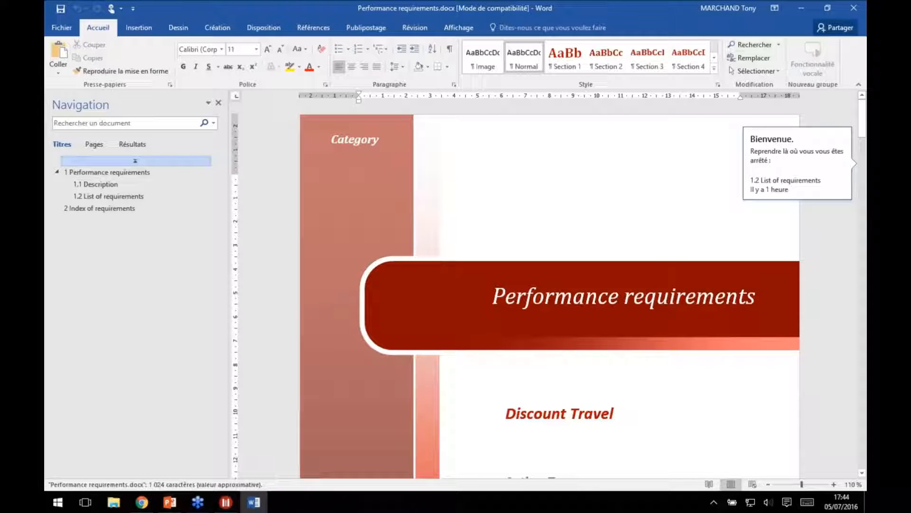
Look through the generated document from the cover page to the requirement diagram and the list of requirements.
scroll(578, 185, "down", 12)
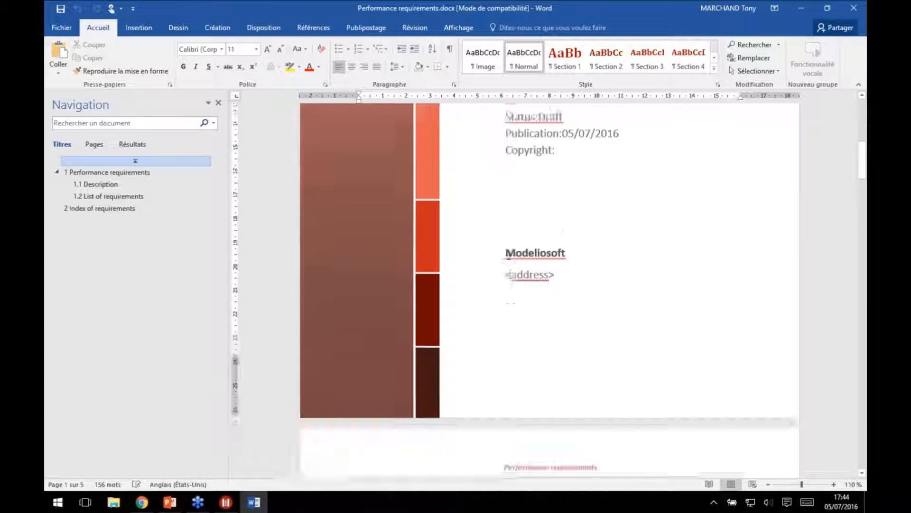
scroll(507, 243, "down", 12)
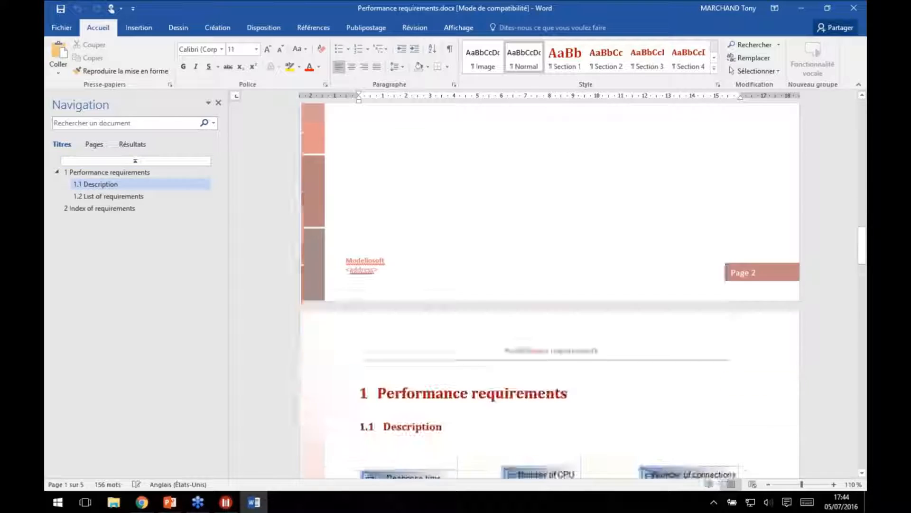
scroll(583, 287, "down", 3)
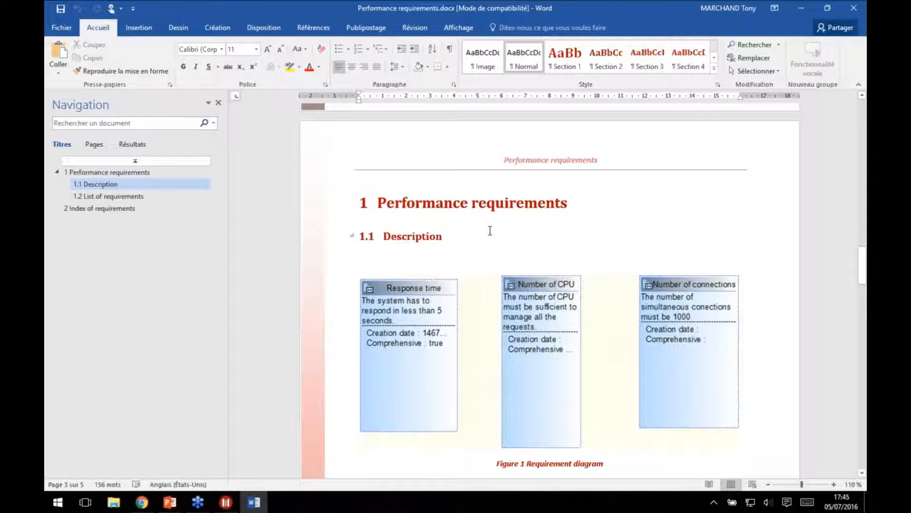
scroll(494, 236, "down", 18)
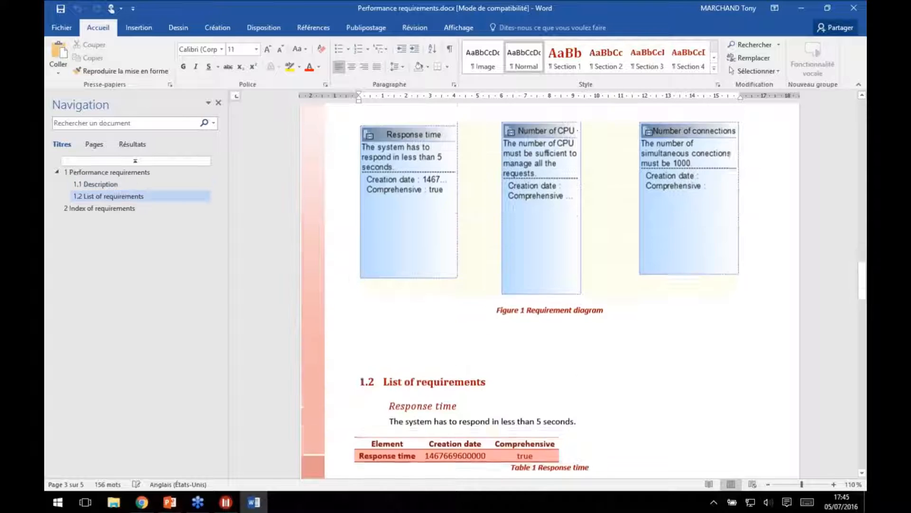
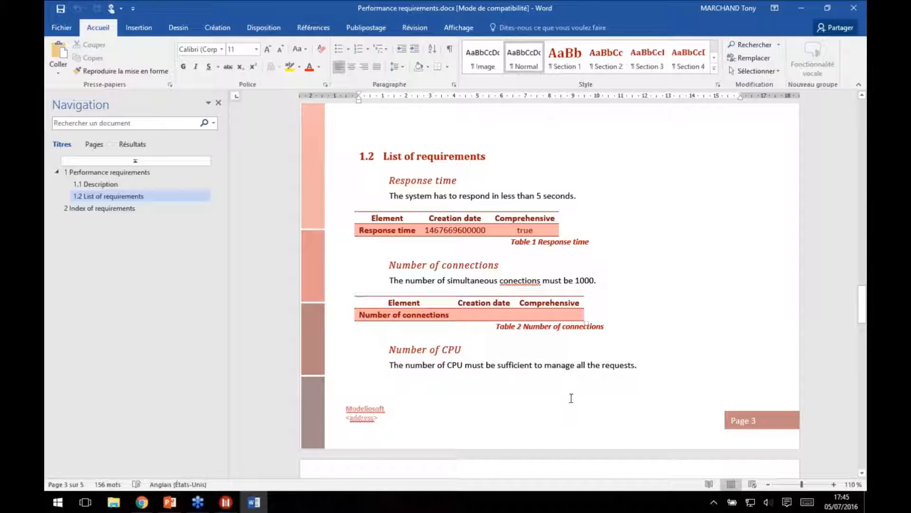
Change the Response time requirement's limit to 1 seconds and correct the spelling of "connections" in the Number of connections definition.
left_click(544, 194)
key("shift+Right")
type("1")
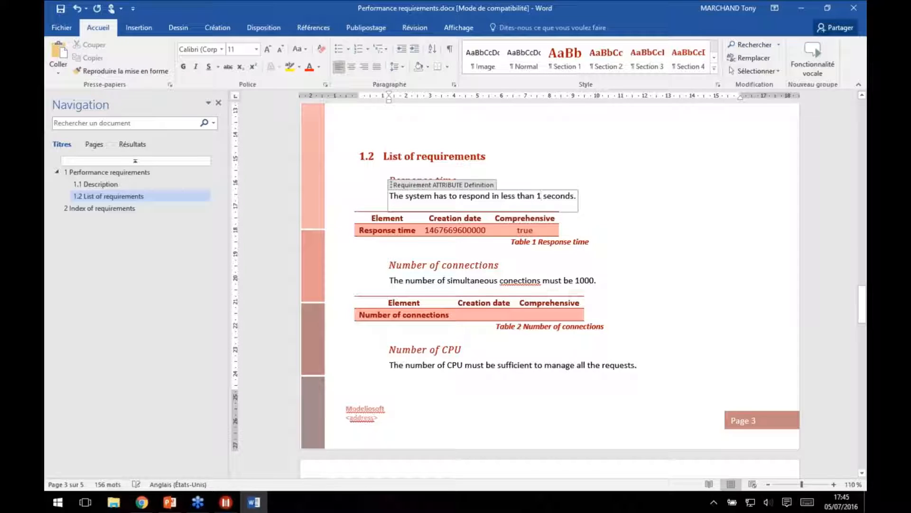
left_click(514, 280)
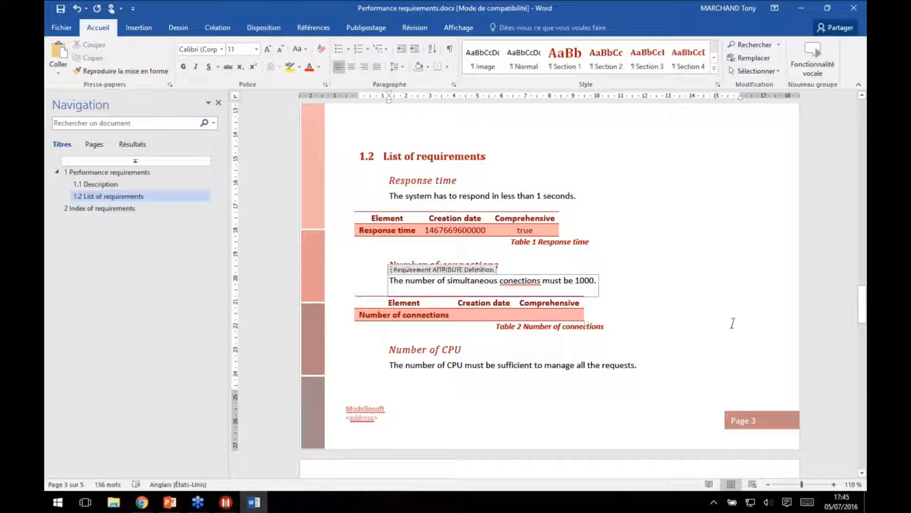
type("n")
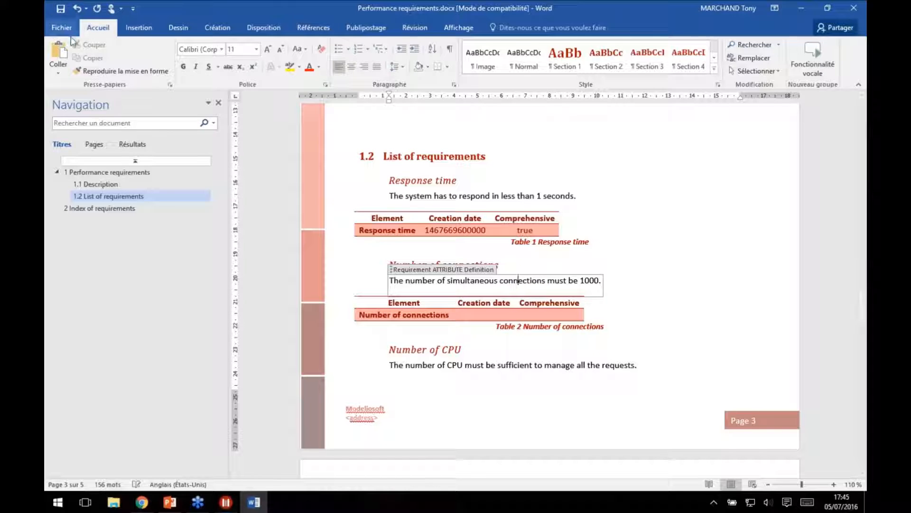
Save and close the Word document, and reverse its modified requirements back into the Modelio model from the Performance requirements document.
left_click(60, 9)
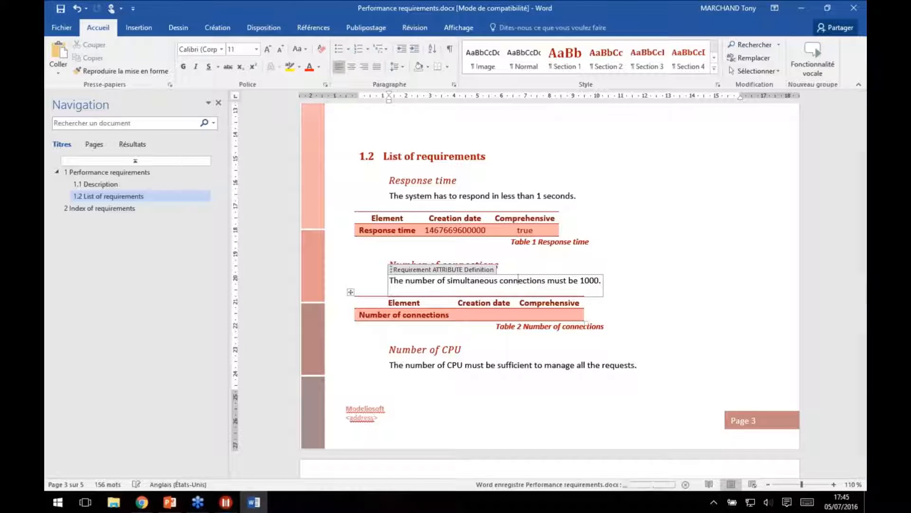
left_click(855, 6)
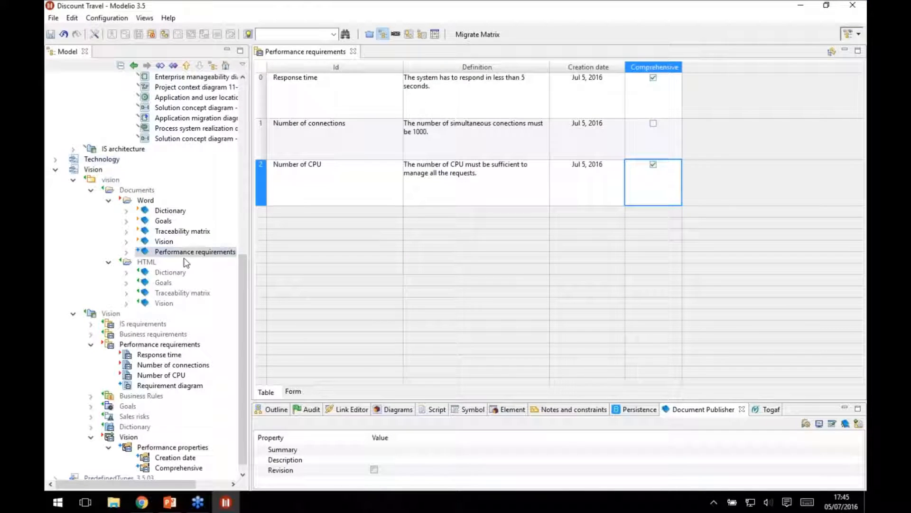
left_click(846, 423)
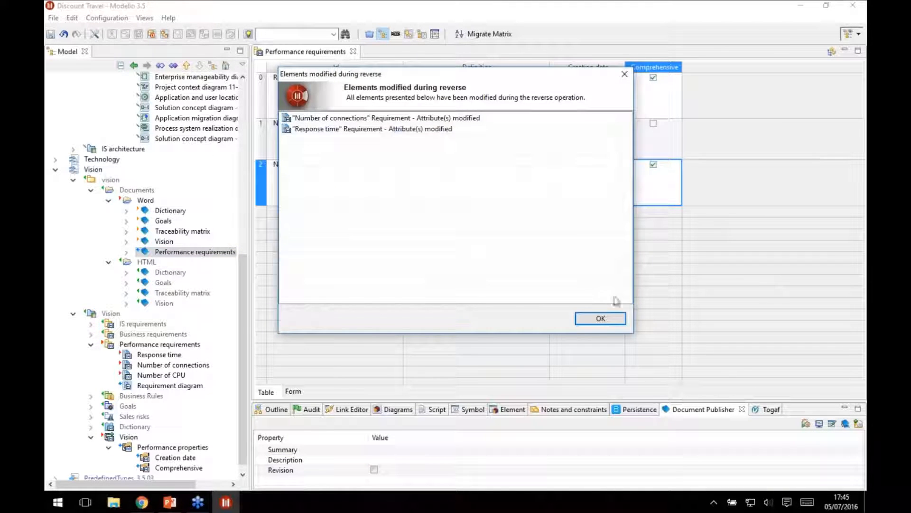
left_click(596, 318)
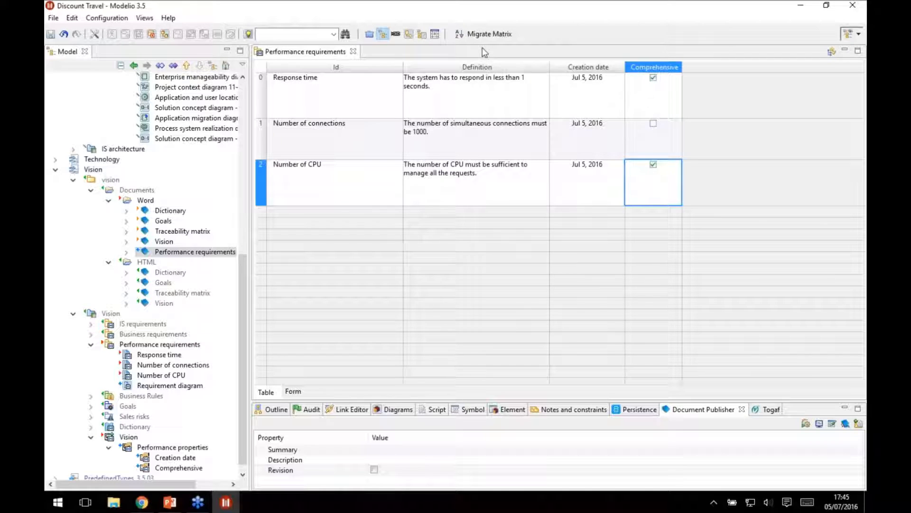
Check the Response time definition in the Performance requirements table against the text edited in Word.
double_click(521, 80)
left_click(530, 78)
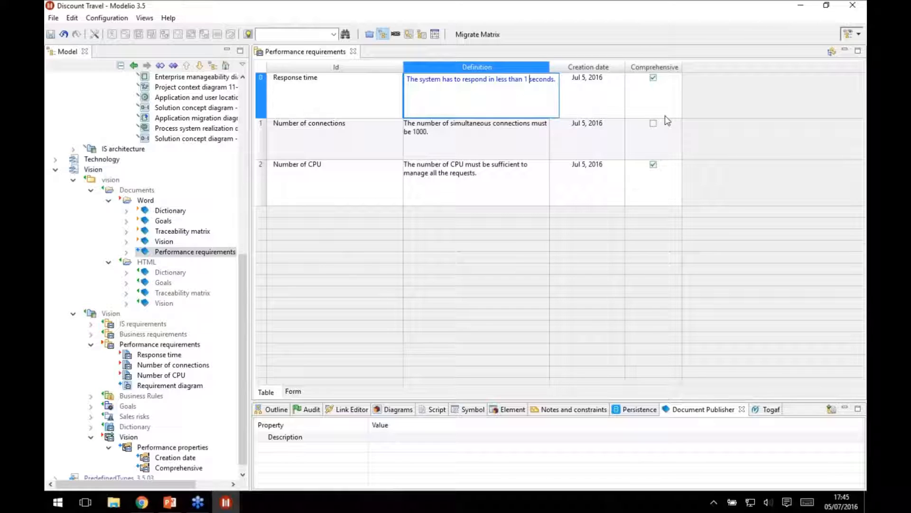
left_click(431, 260)
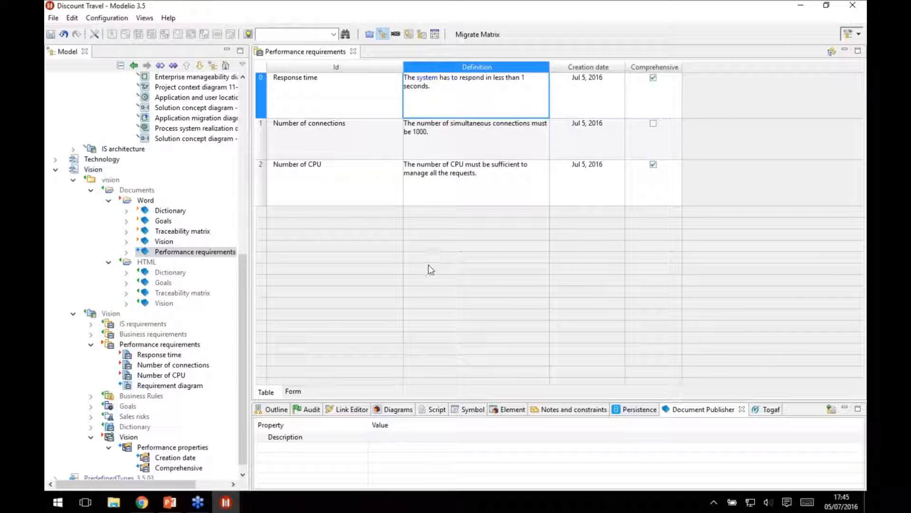
Collapse the model tree and start a Subversion commit of the Business, IS architecture, Technology and Vision projects.
left_click(55, 170)
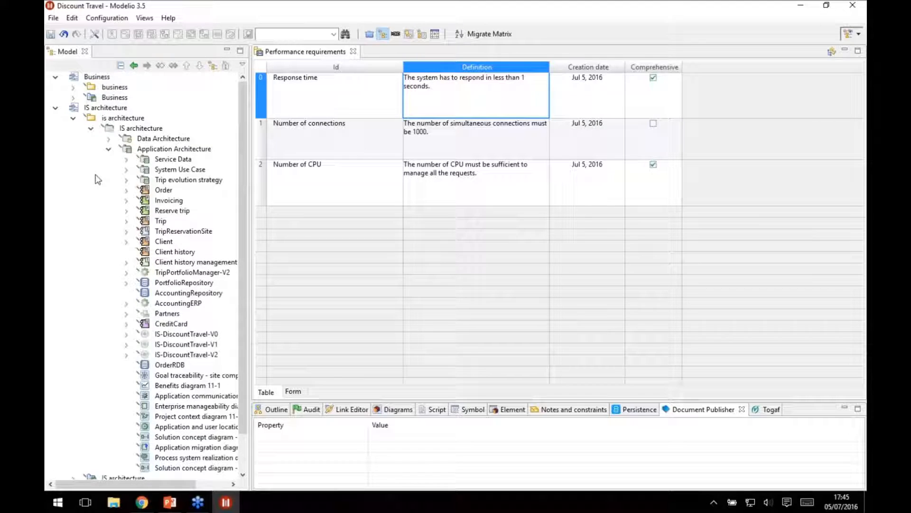
left_click(55, 108)
left_click(55, 77)
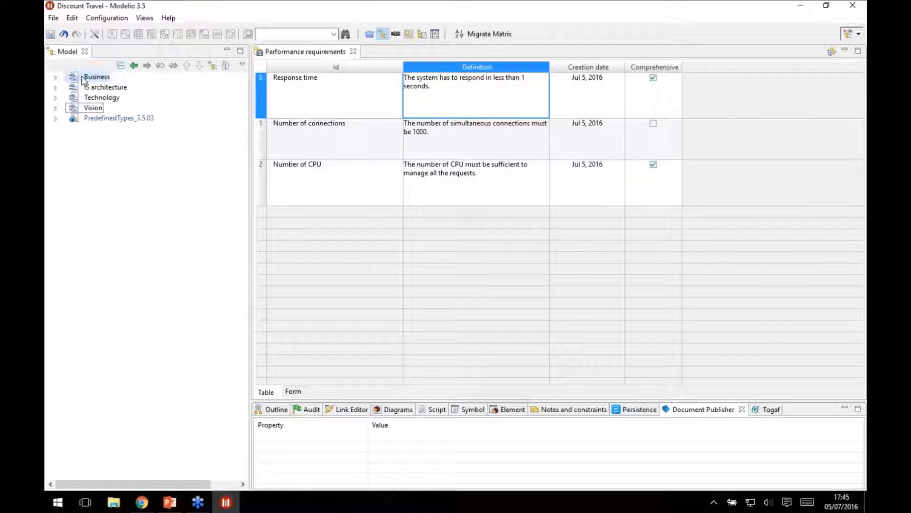
left_click(95, 109, "shift")
right_click(95, 109)
mouse_move(151, 114)
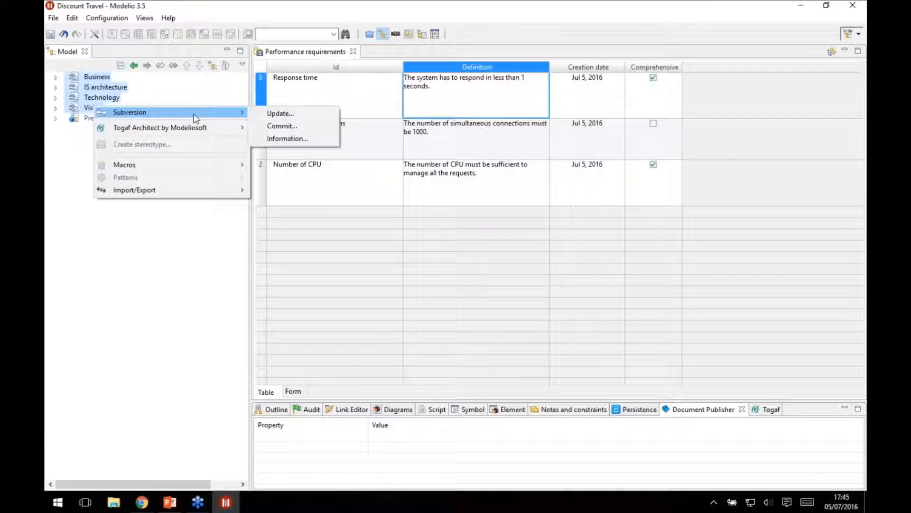
left_click(287, 126)
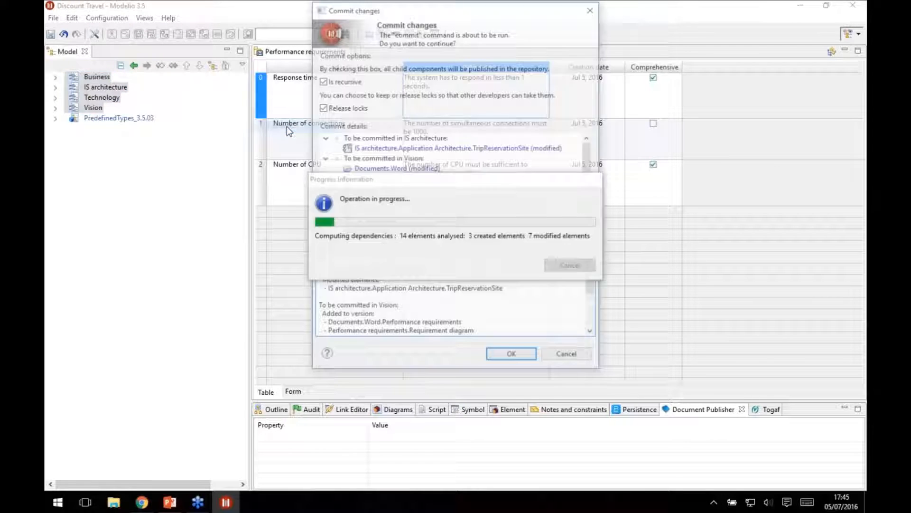
Review the elements to commit, add the comment "New properties", and complete the commit.
left_click_drag(588, 171, 589, 198)
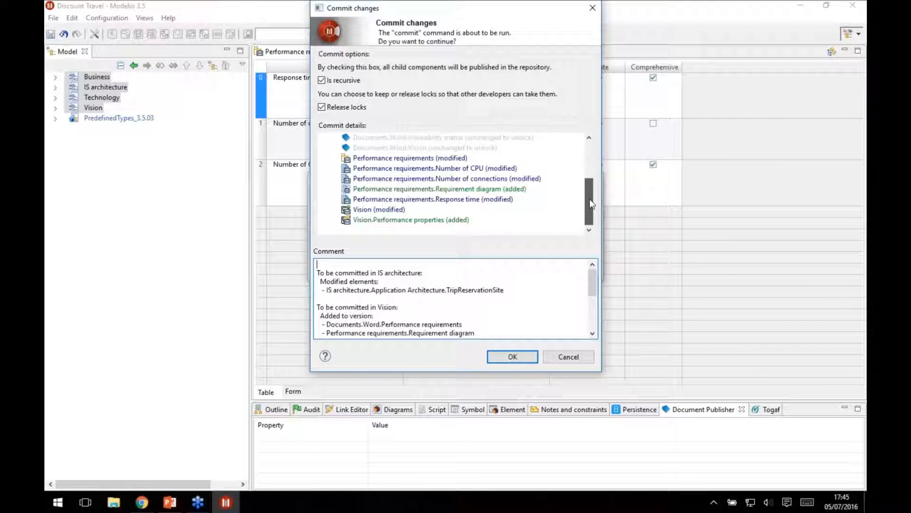
left_click(357, 264)
type("New properties")
key("Return")
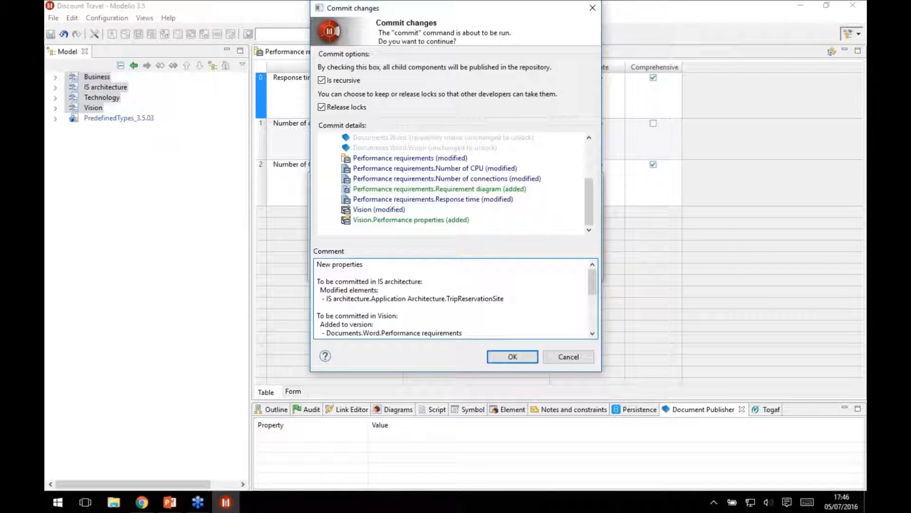
left_click(508, 358)
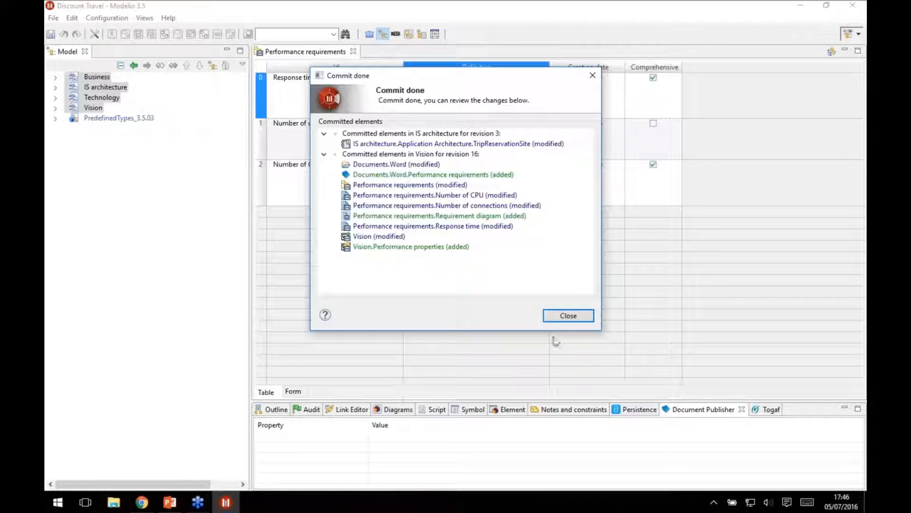
left_click(566, 316)
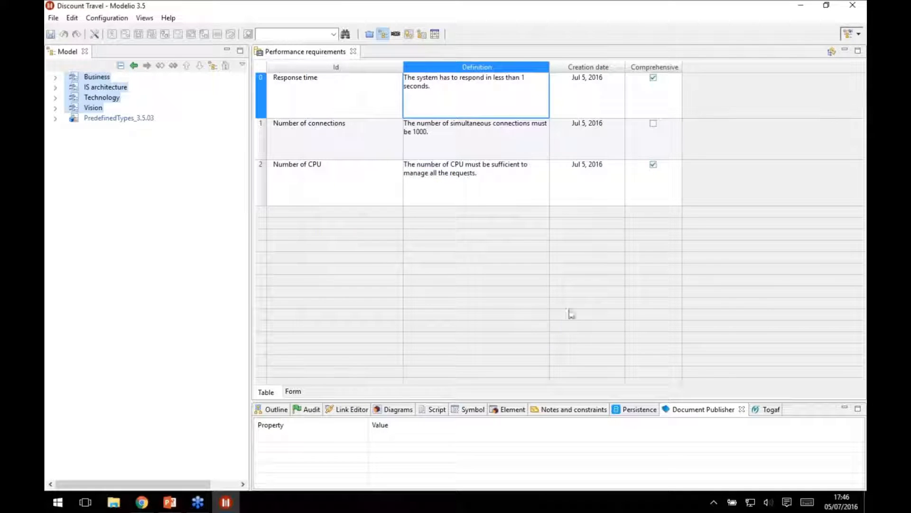
Minimize Modelio, switch to Web Analyst in Chrome, and close the open project to return to the projects portfolio.
left_click(800, 6)
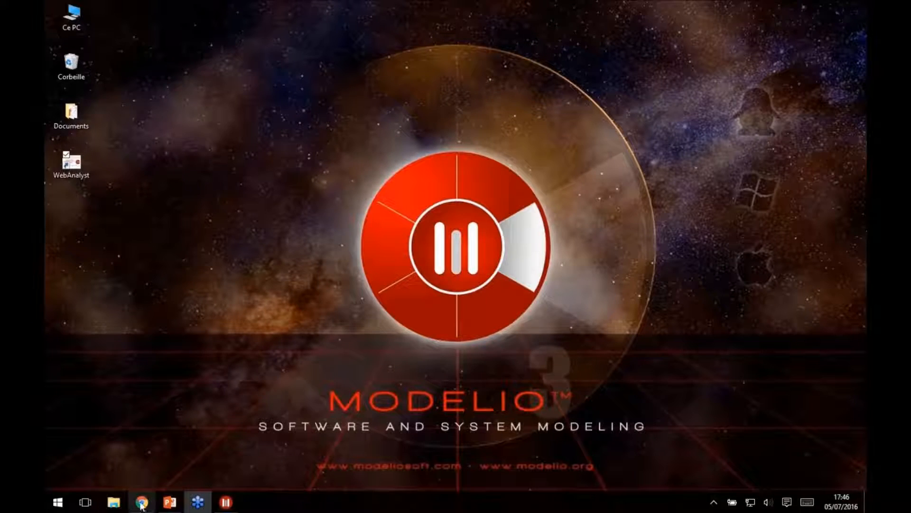
left_click(142, 502)
left_click(113, 48)
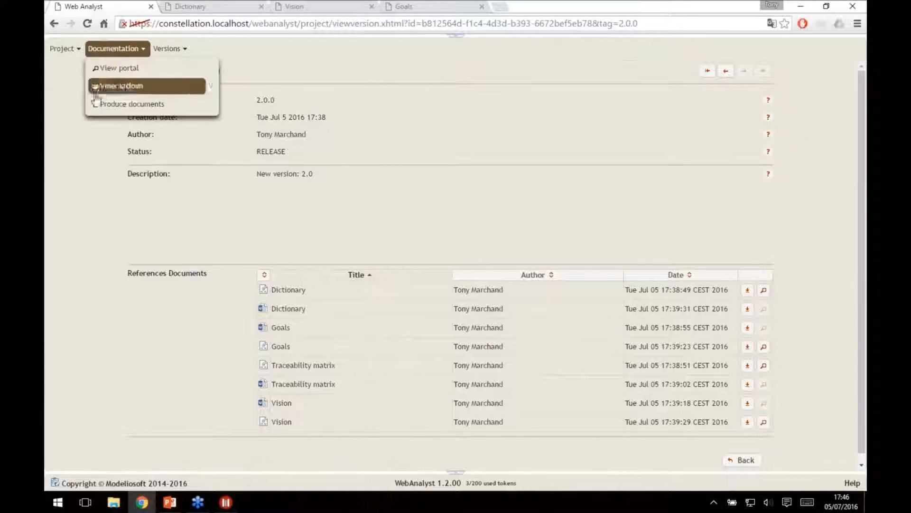
left_click(63, 48)
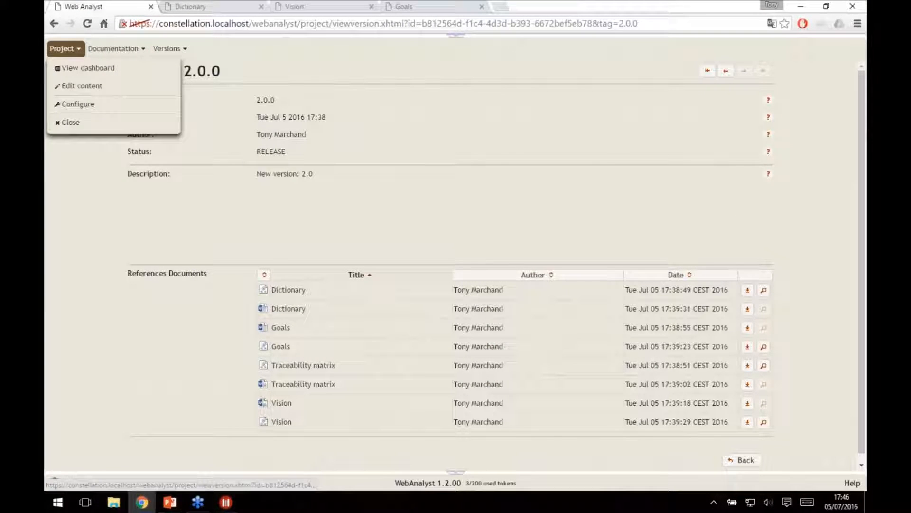
left_click(72, 122)
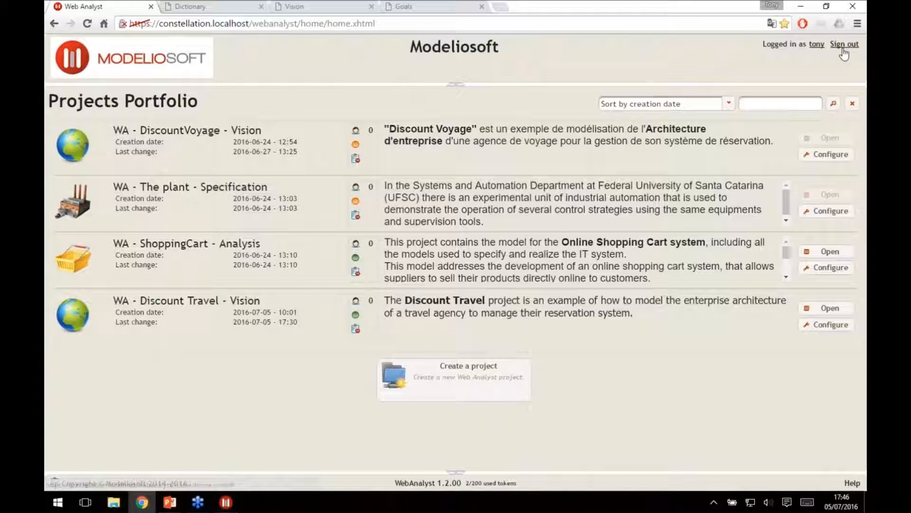
Sign out of Web Analyst and sign back in with the account's login name and password.
left_click(843, 44)
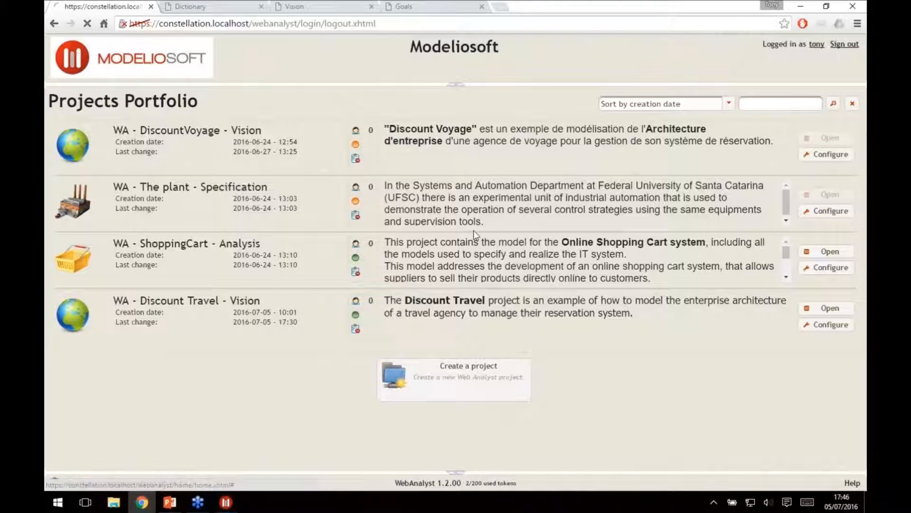
left_click(69, 134)
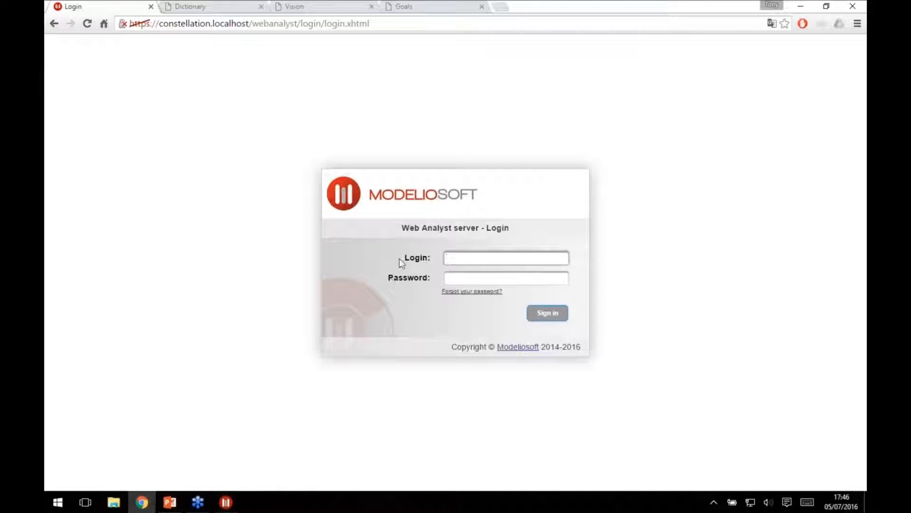
left_click(492, 260)
left_click(463, 271)
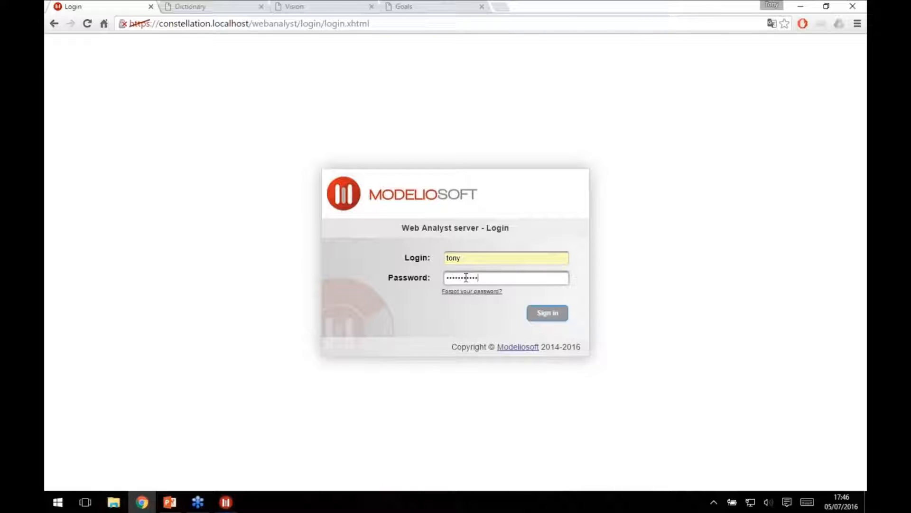
key("Return")
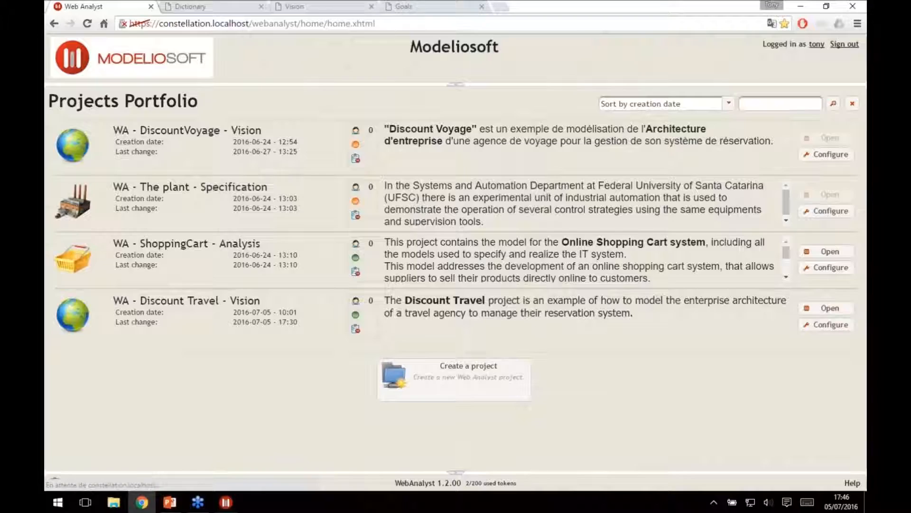
Open the WA - Discount Travel - Vision project for content editing and display its Performance requirements container.
left_click(831, 308)
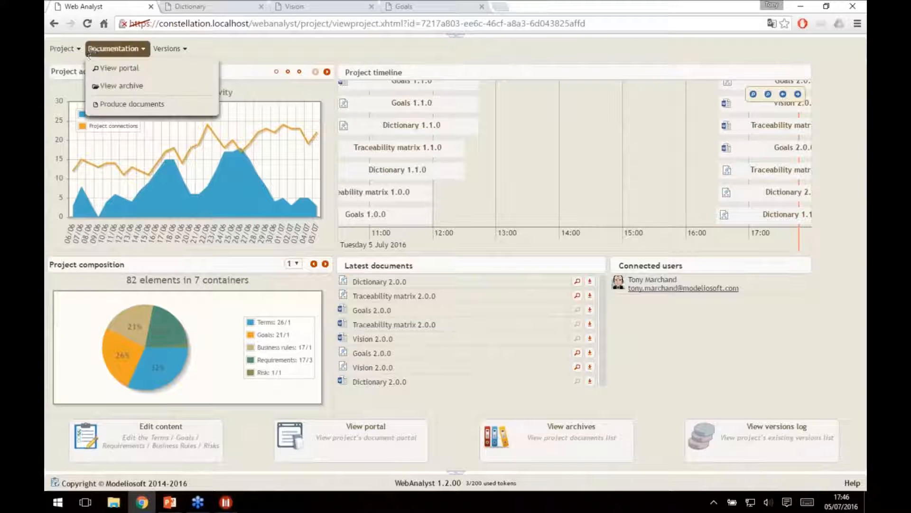
mouse_move(74, 52)
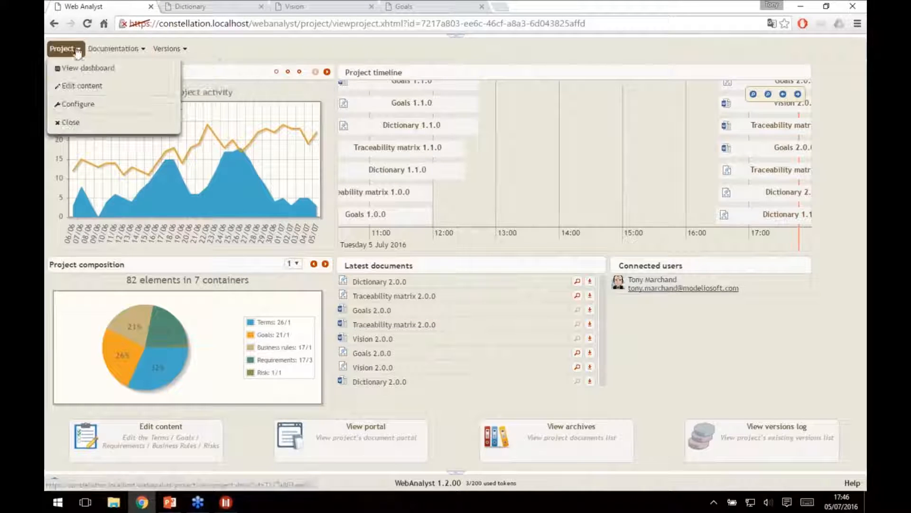
left_click(83, 85)
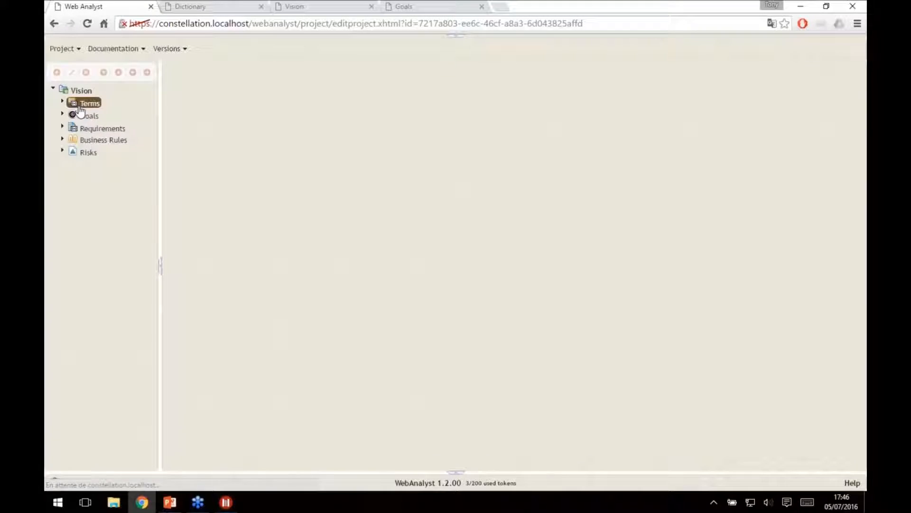
left_click(61, 128)
left_click(121, 166)
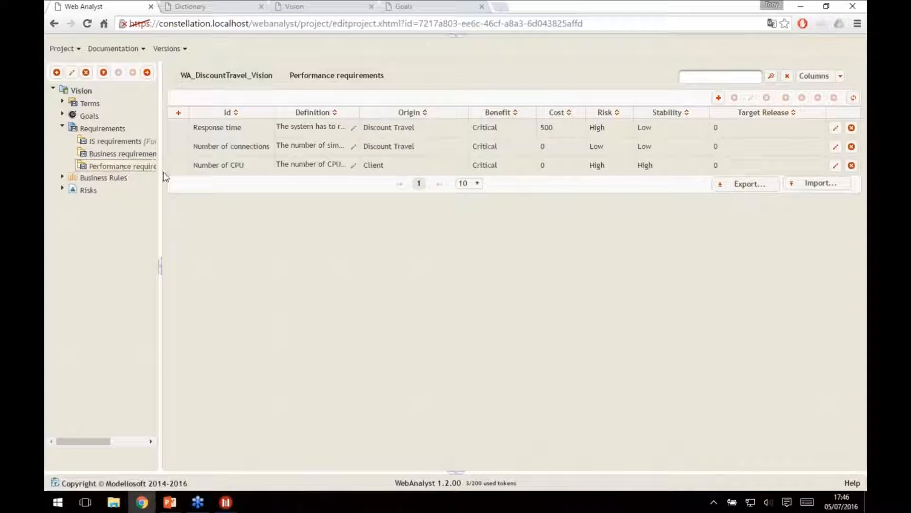
Switch the Performance requirements table to its Creation date and Comprehensive columns and check each requirement's creation date.
left_click(853, 100)
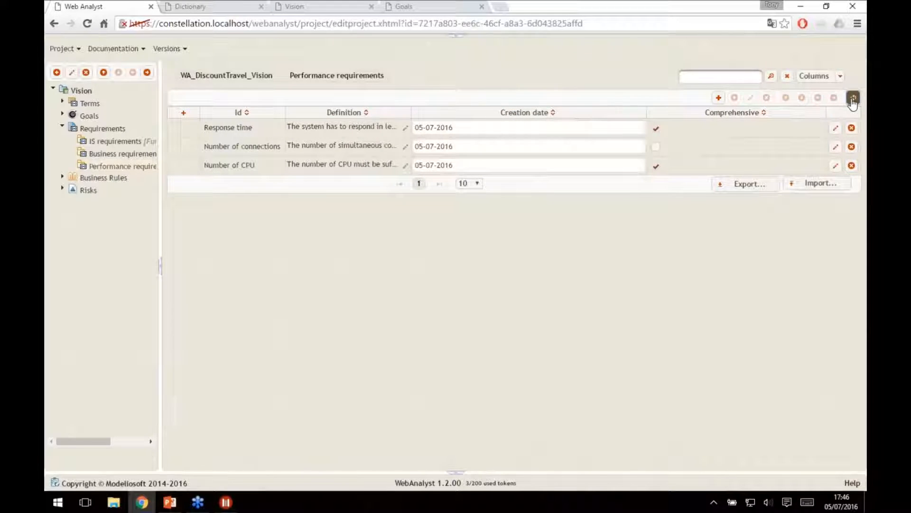
left_click(474, 128)
left_click(472, 146)
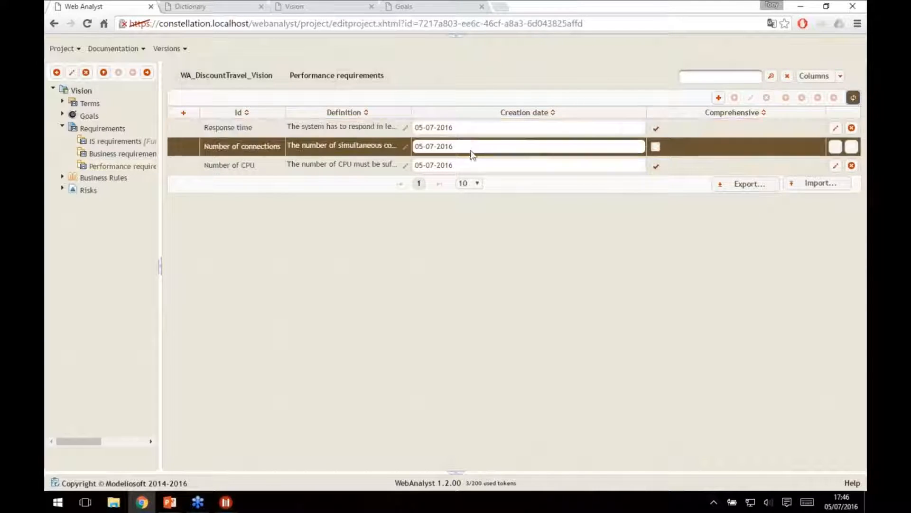
left_click(467, 165)
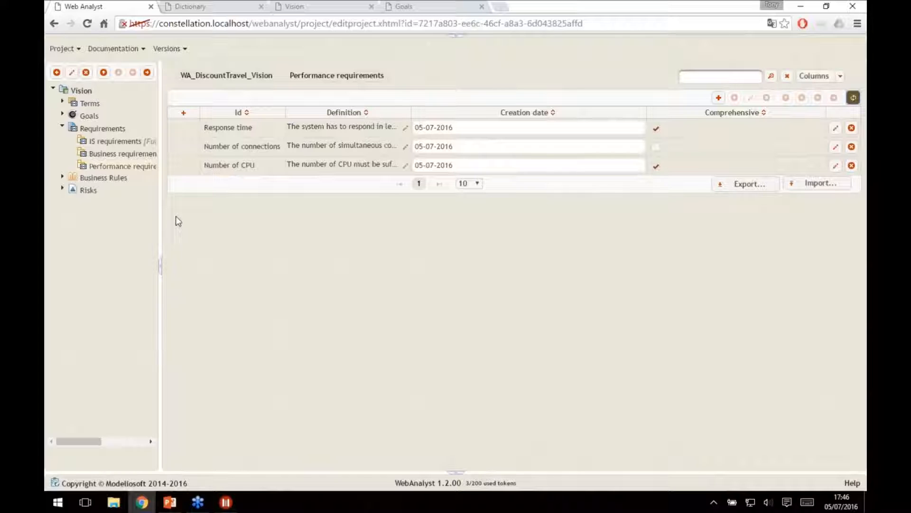
Open document production for the project and select the Performance requirements Word document.
left_click(113, 48)
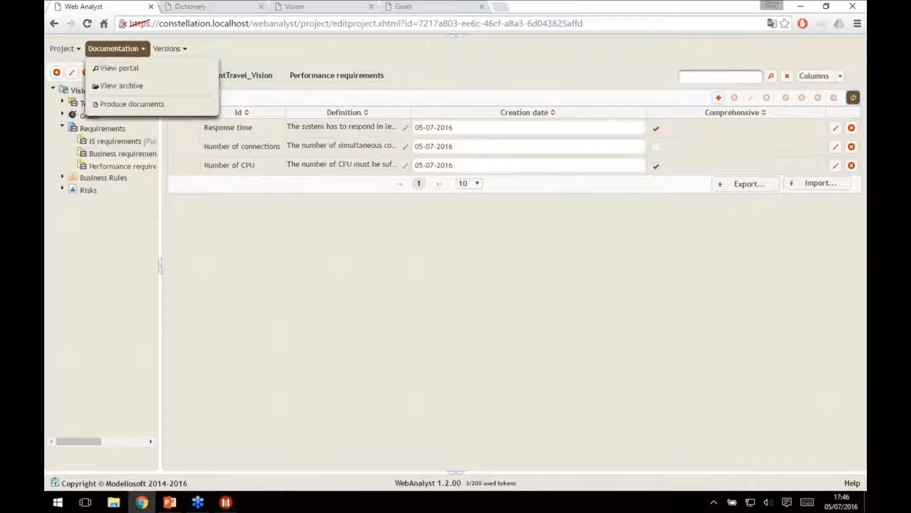
left_click(112, 108)
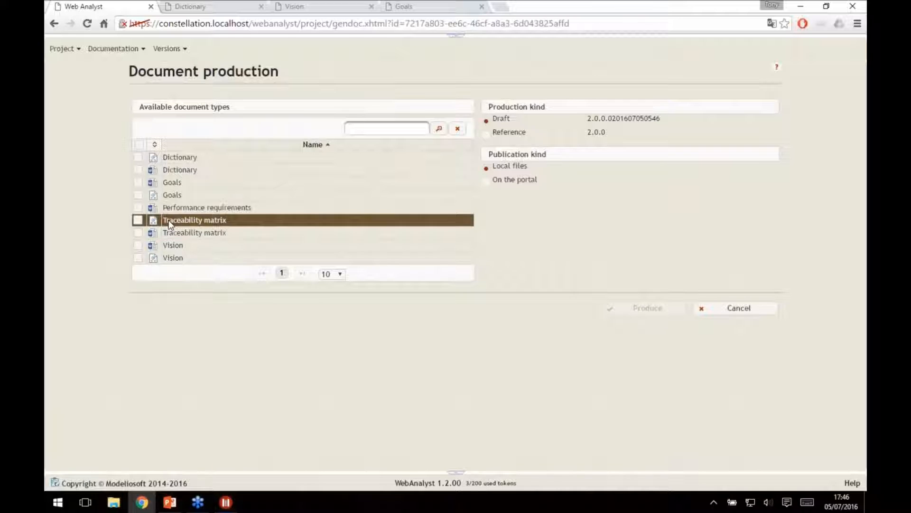
left_click(137, 208)
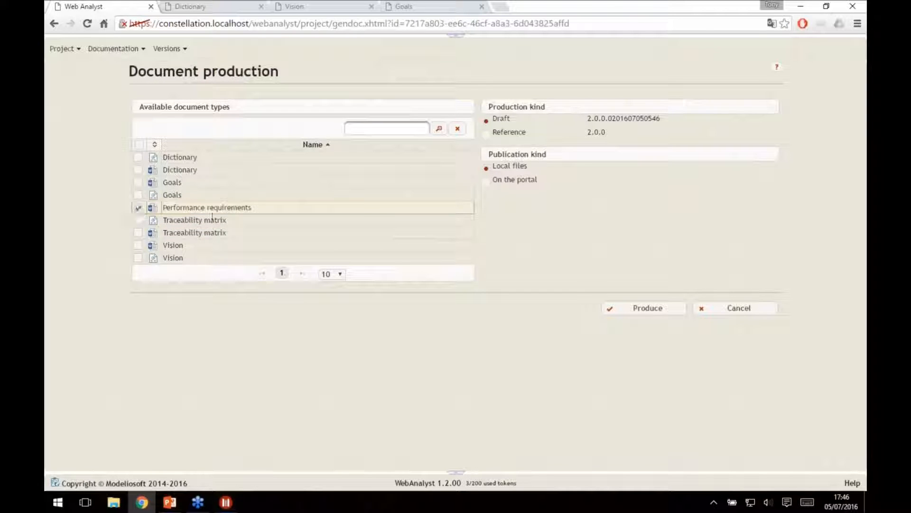